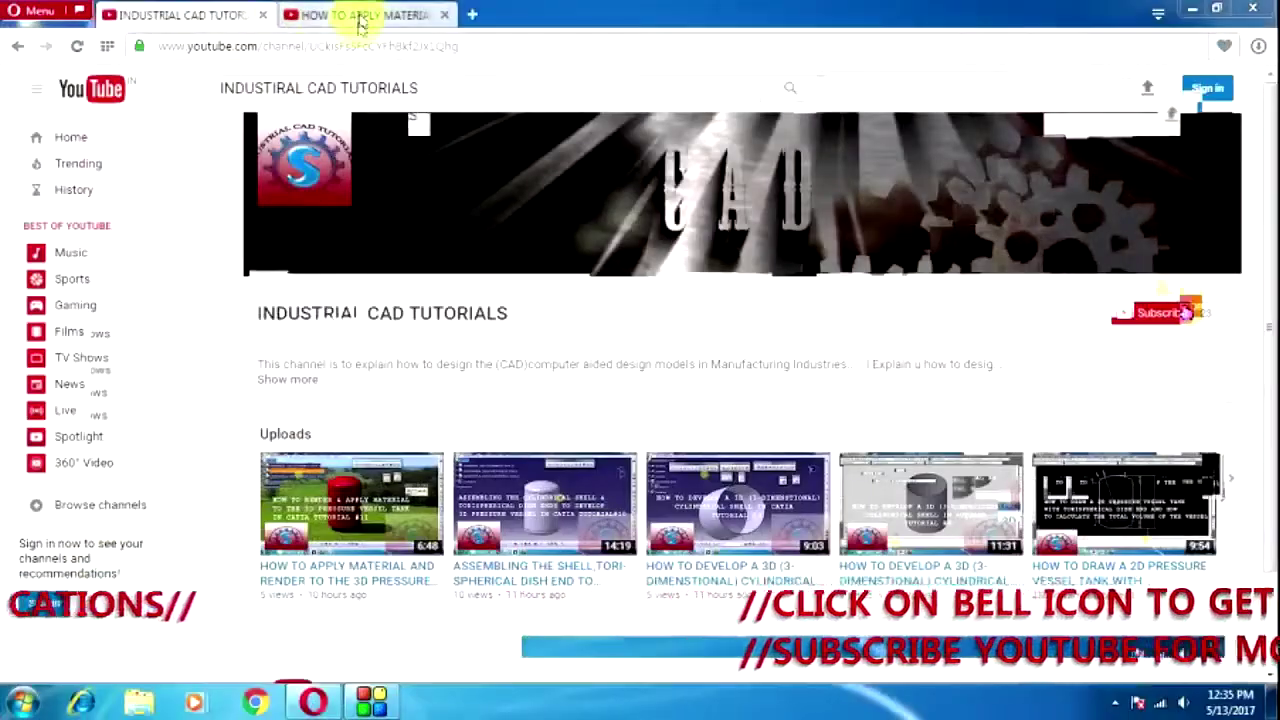
- Open the YouTube video on applying material to the 3D pressure vessel tank and expand its description to view the links
{"action": "left_click", "coordinate": [360, 18]}
{"action": "scroll", "coordinate": [391, 423], "scroll_direction": "down", "scroll_amount": 3}
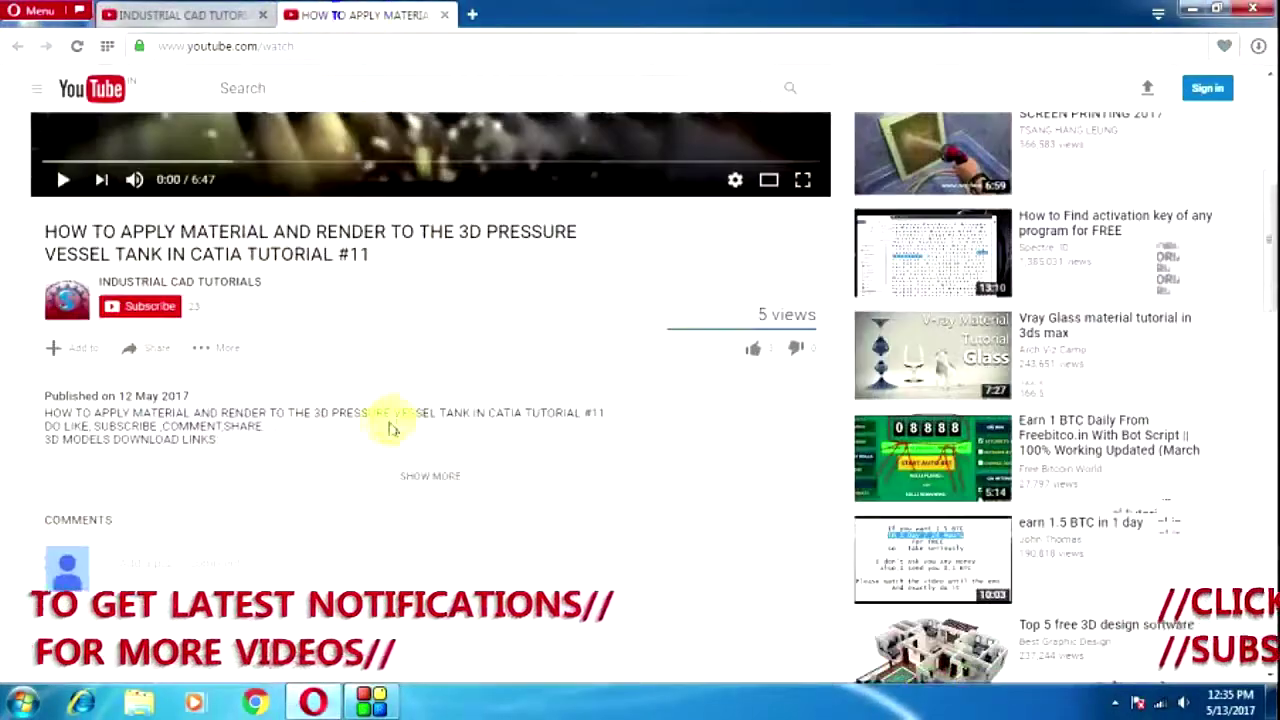
{"action": "left_click", "coordinate": [449, 476]}
{"action": "scroll", "coordinate": [486, 440], "scroll_direction": "down", "scroll_amount": 3}
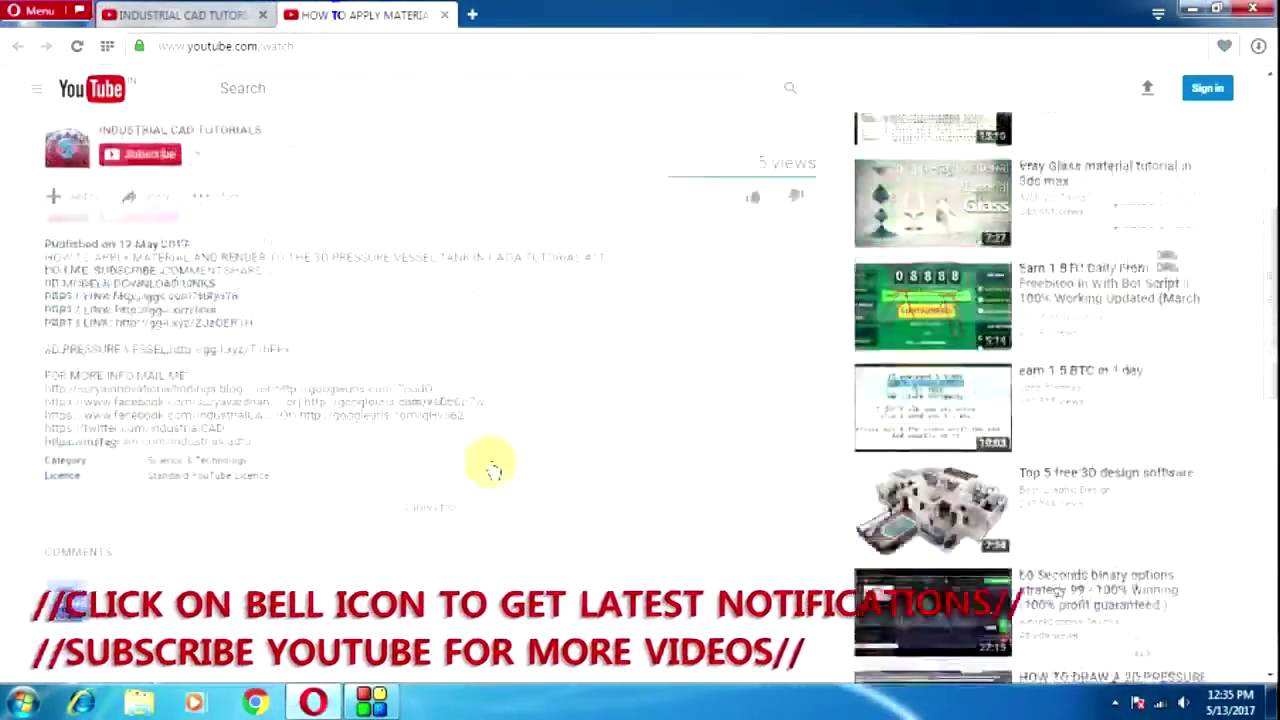
{"action": "scroll", "coordinate": [491, 450], "scroll_direction": "up", "scroll_amount": 4}
{"action": "scroll", "coordinate": [491, 445], "scroll_direction": "down", "scroll_amount": 4}
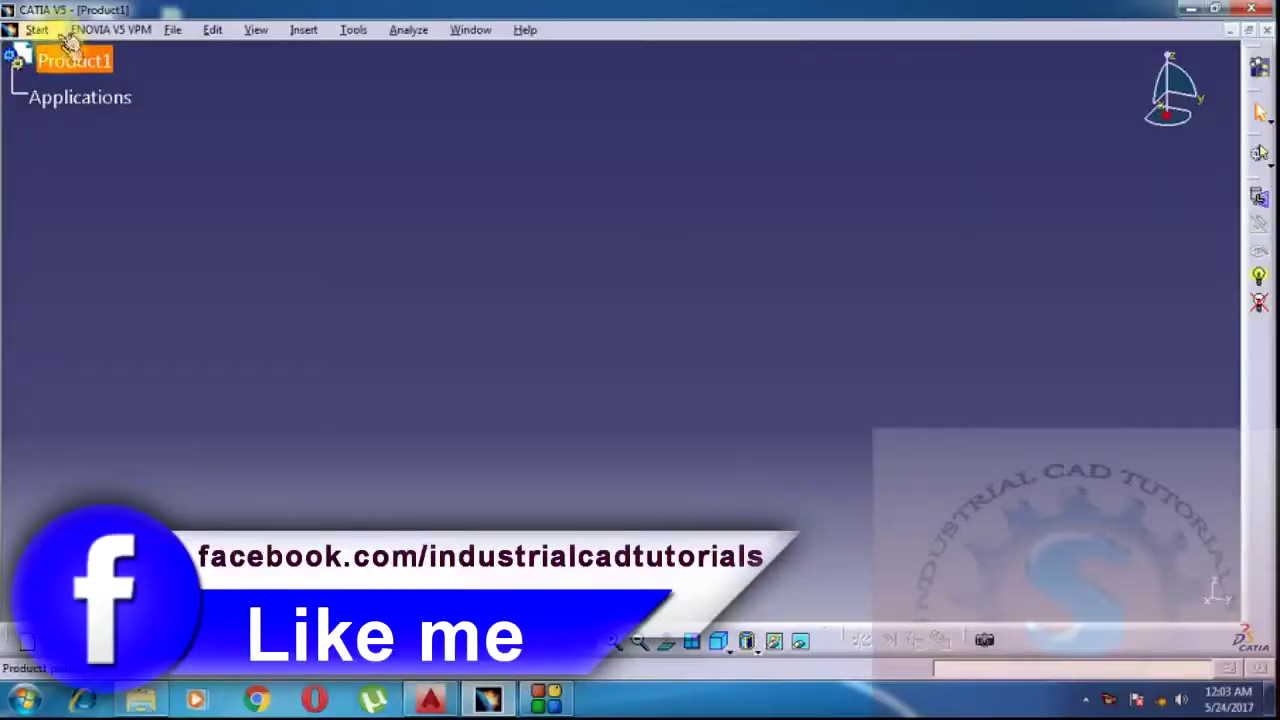
- Switch to the AutoCAD drawing SLIP ON FLANGE.dwg and examine its specification table and front view dimensions
{"action": "left_click", "coordinate": [60, 58]}
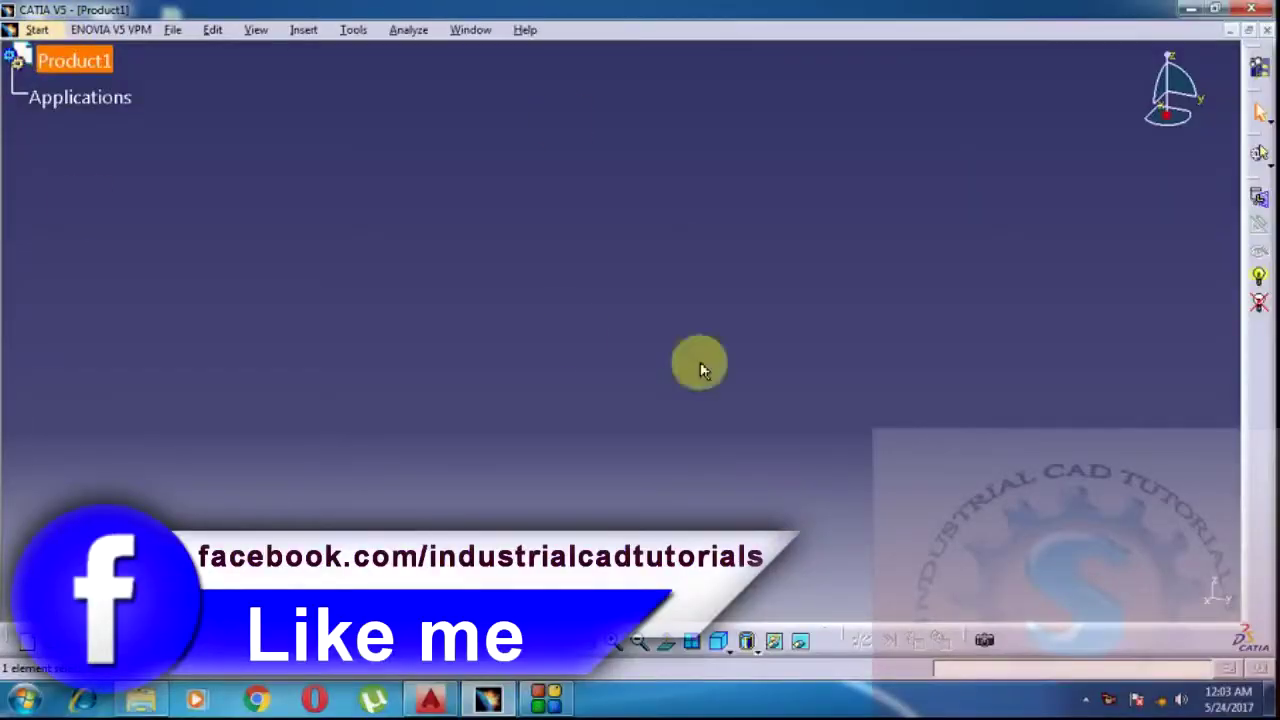
{"action": "left_click", "coordinate": [440, 703]}
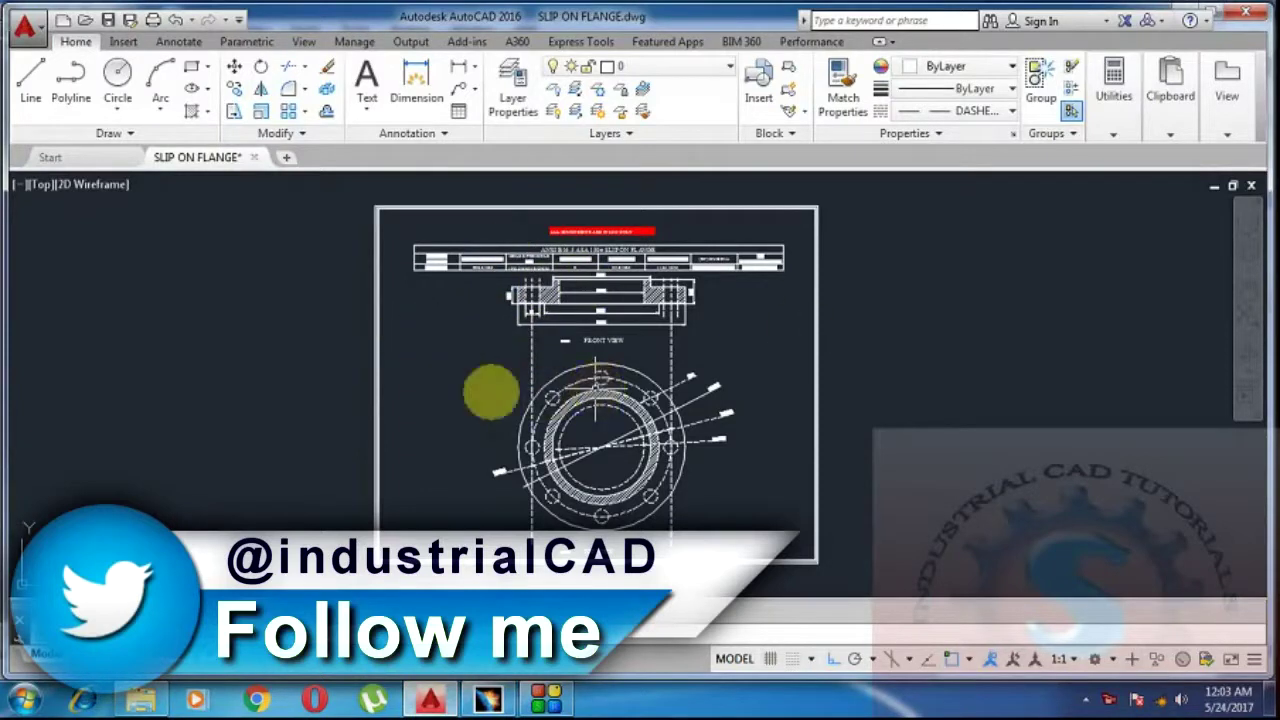
{"action": "scroll", "coordinate": [498, 379], "scroll_direction": "up", "scroll_amount": 2}
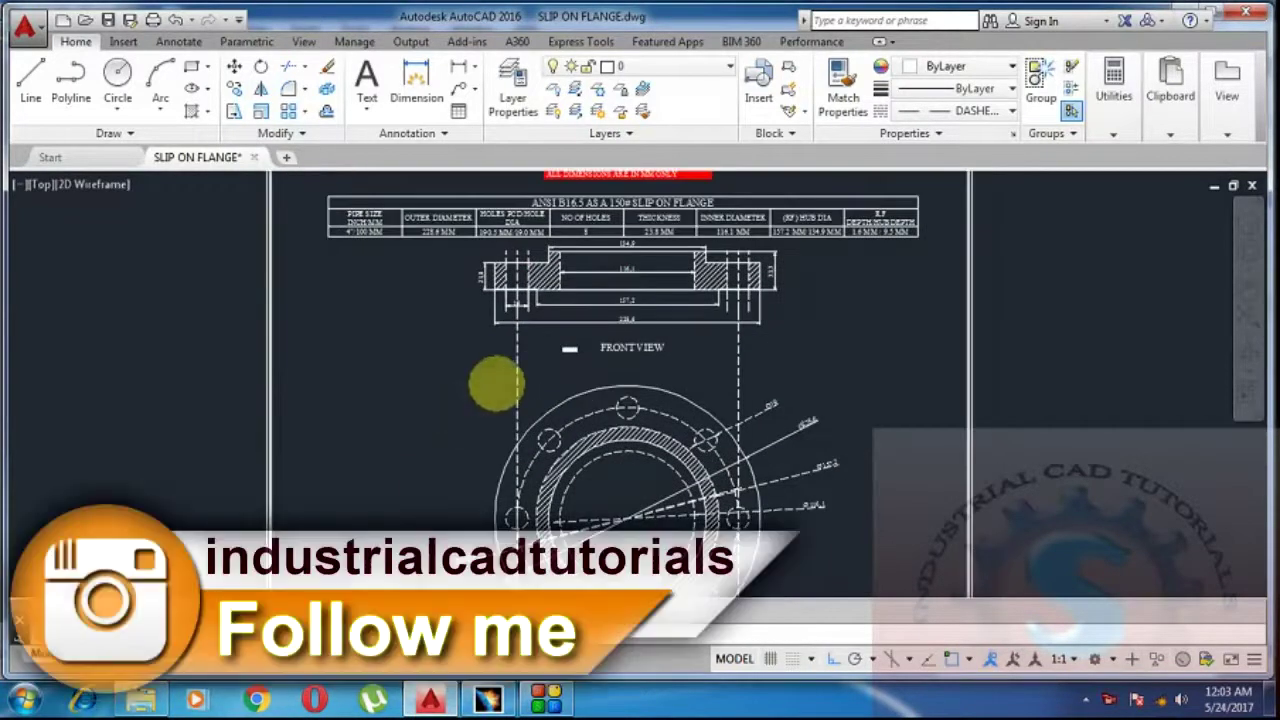
{"action": "scroll", "coordinate": [510, 300], "scroll_direction": "up", "scroll_amount": 3}
{"action": "scroll", "coordinate": [505, 290], "scroll_direction": "down", "scroll_amount": 1}
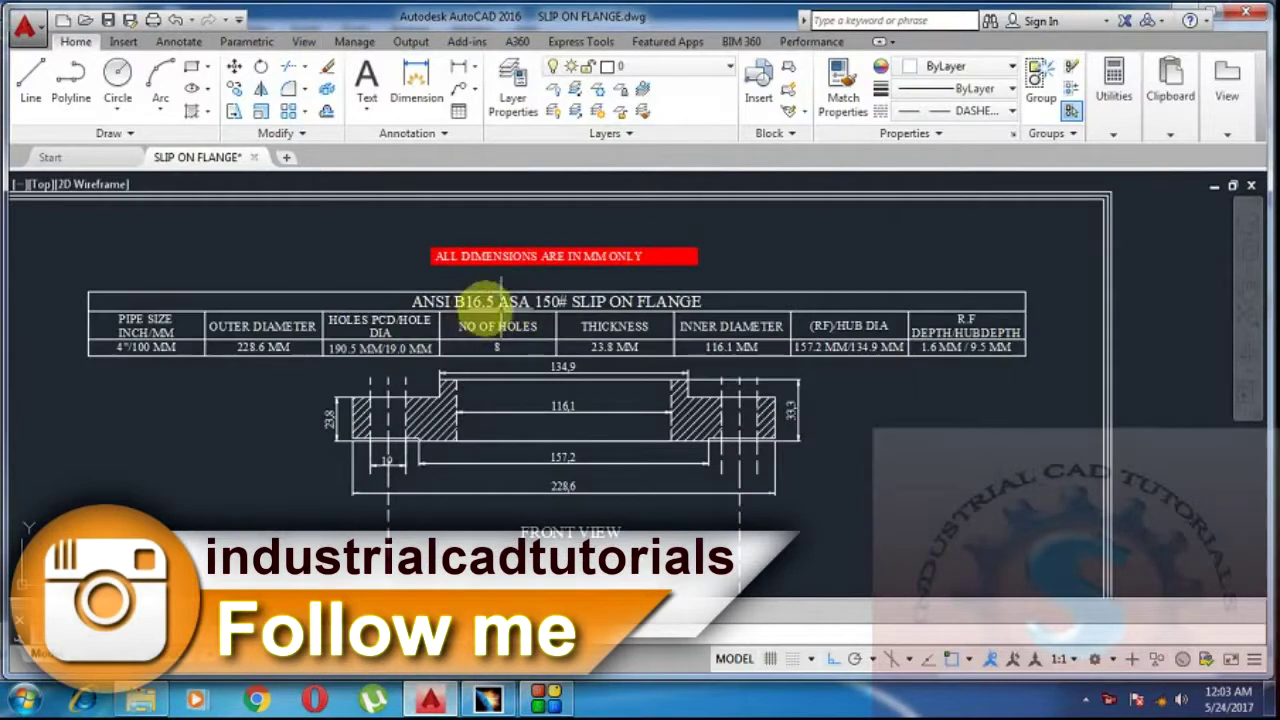
{"action": "scroll", "coordinate": [610, 305], "scroll_direction": "up", "scroll_amount": 2}
{"action": "scroll", "coordinate": [518, 375], "scroll_direction": "down", "scroll_amount": 5}
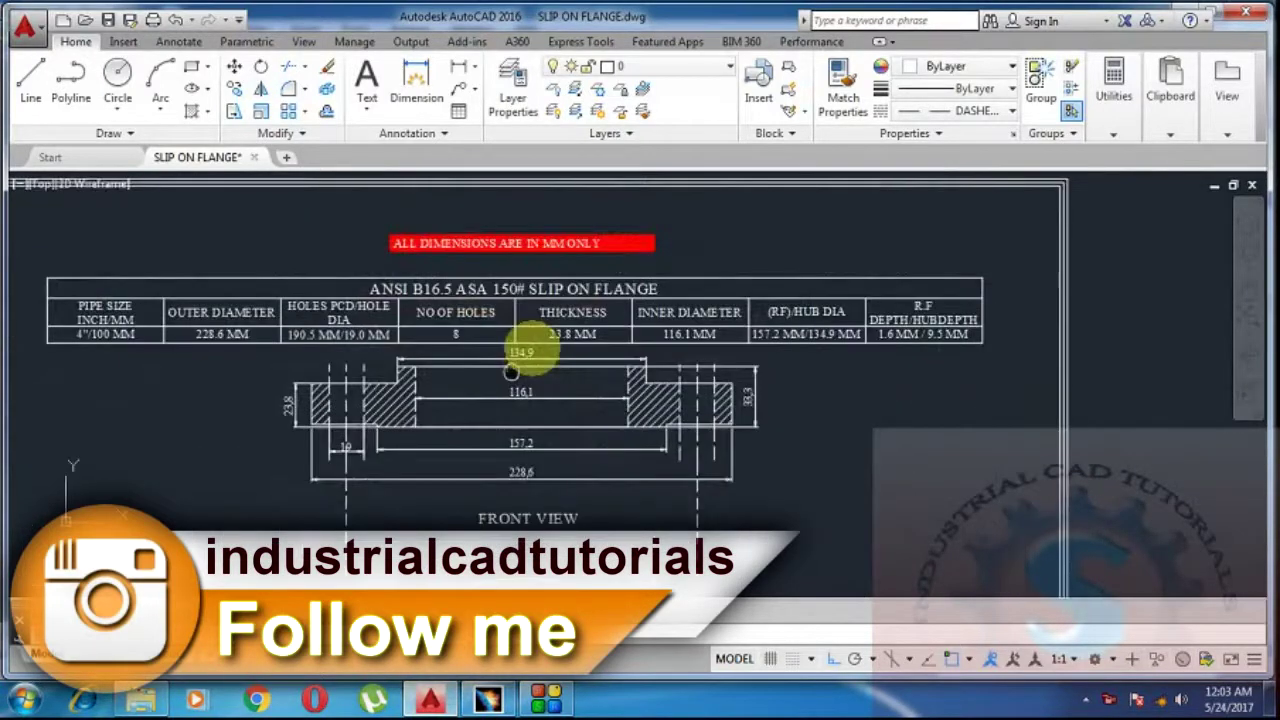
{"action": "scroll", "coordinate": [543, 309], "scroll_direction": "up", "scroll_amount": 5}
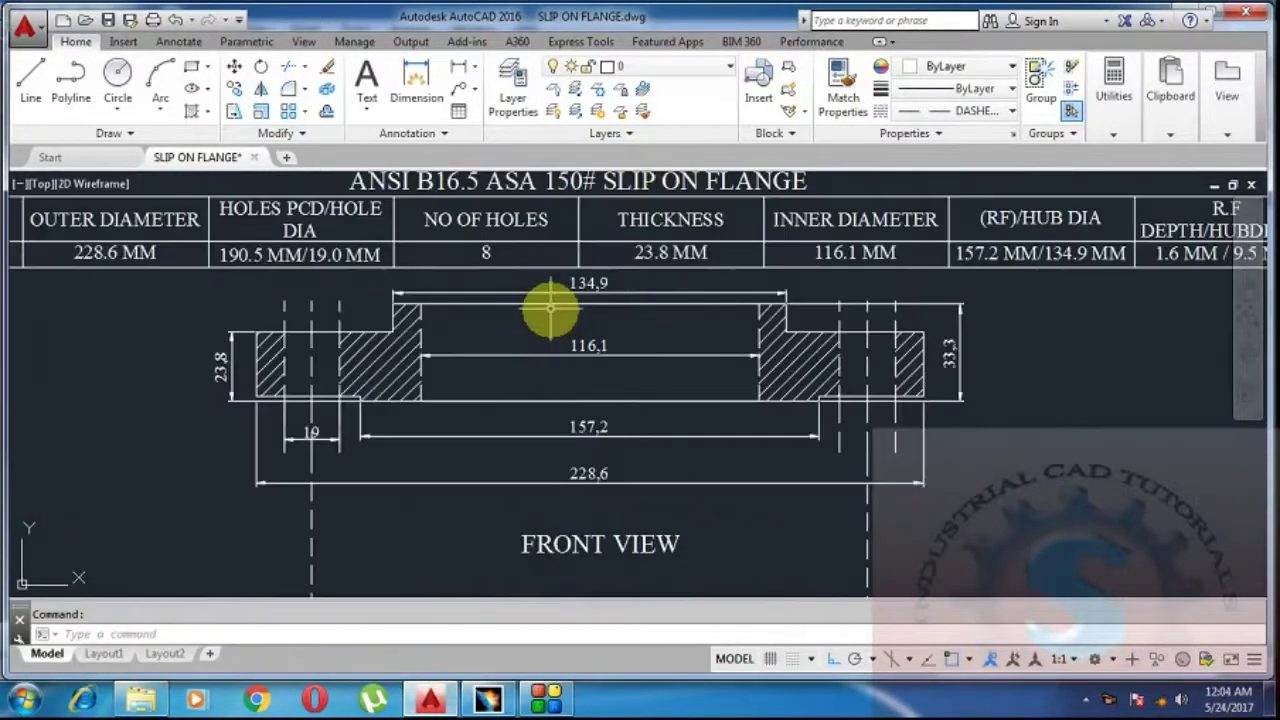
{"action": "scroll", "coordinate": [418, 292], "scroll_direction": "down", "scroll_amount": 4}
{"action": "scroll", "coordinate": [500, 406], "scroll_direction": "up", "scroll_amount": 5}
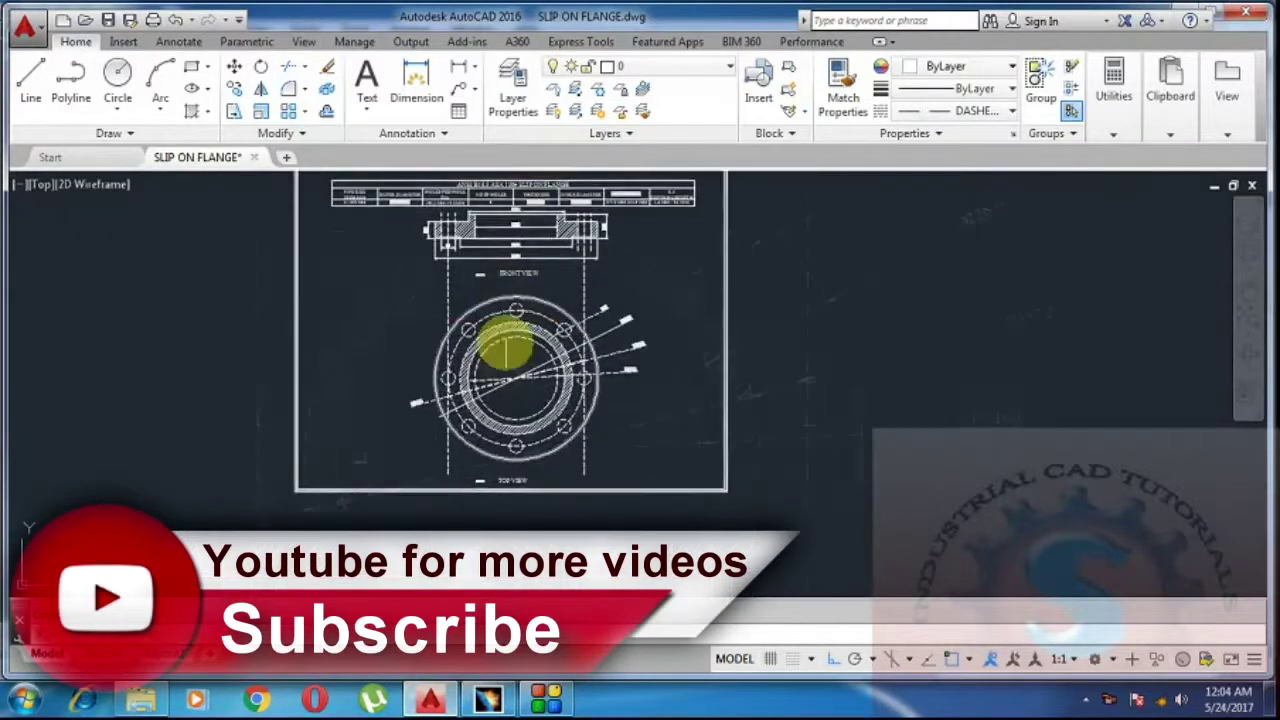
- Examine the flange's top view, the overall sheet layout and the sectioned front view
{"action": "mouse_move", "coordinate": [457, 405]}
{"action": "middle_mouse_down"}
{"action": "mouse_move", "coordinate": [466, 449]}
{"action": "mouse_move", "coordinate": [434, 457]}
{"action": "middle_mouse_up"}
{"action": "scroll", "coordinate": [434, 425], "scroll_direction": "down", "scroll_amount": 2}
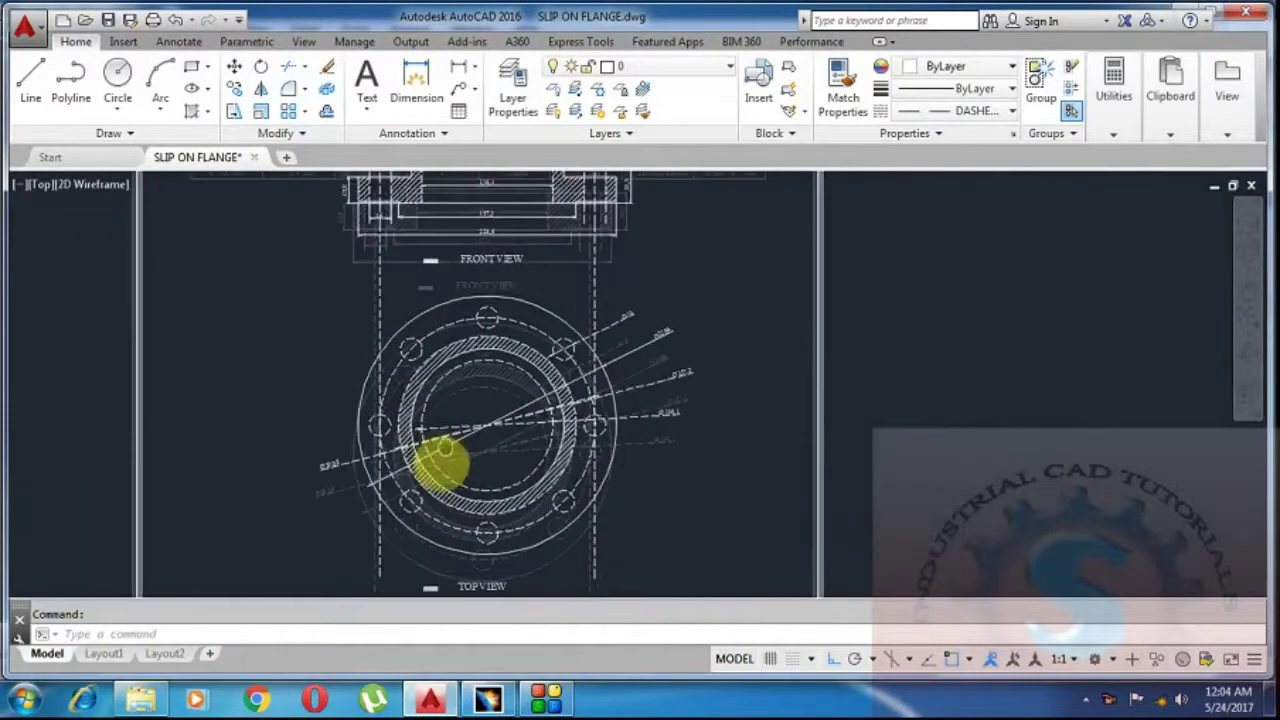
{"action": "scroll", "coordinate": [443, 423], "scroll_direction": "down", "scroll_amount": 1}
{"action": "scroll", "coordinate": [460, 360], "scroll_direction": "up", "scroll_amount": 3}
{"action": "scroll", "coordinate": [457, 360], "scroll_direction": "up", "scroll_amount": 1}
{"action": "scroll", "coordinate": [508, 313], "scroll_direction": "down", "scroll_amount": 4}
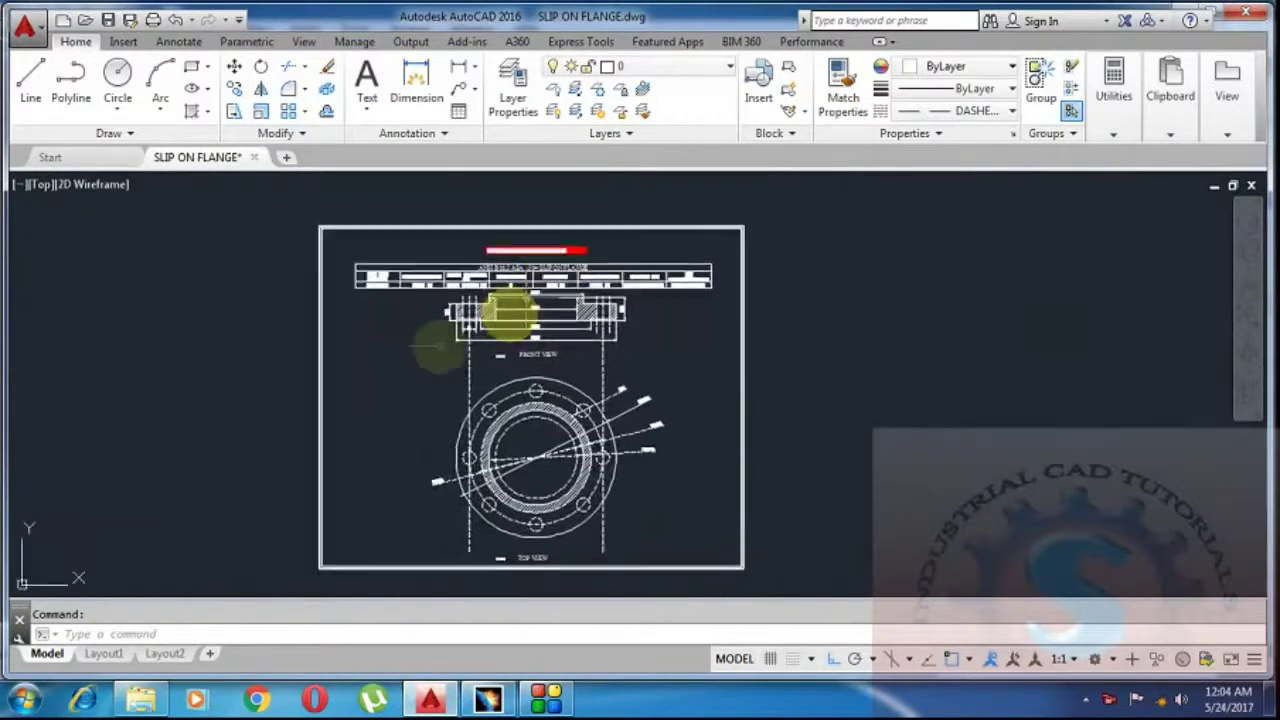
{"action": "scroll", "coordinate": [571, 443], "scroll_direction": "up", "scroll_amount": 2}
{"action": "scroll", "coordinate": [571, 443], "scroll_direction": "down", "scroll_amount": 3}
{"action": "scroll", "coordinate": [571, 443], "scroll_direction": "up", "scroll_amount": 3}
{"action": "mouse_move", "coordinate": [571, 443]}
{"action": "middle_mouse_down"}
{"action": "mouse_move", "coordinate": [585, 410]}
{"action": "mouse_move", "coordinate": [586, 449]}
{"action": "middle_mouse_up"}
{"action": "scroll", "coordinate": [588, 412], "scroll_direction": "down", "scroll_amount": 3}
{"action": "scroll", "coordinate": [586, 434], "scroll_direction": "up", "scroll_amount": 2}
{"action": "scroll", "coordinate": [587, 440], "scroll_direction": "up", "scroll_amount": 2}
{"action": "scroll", "coordinate": [414, 414], "scroll_direction": "down", "scroll_amount": 1}
{"action": "scroll", "coordinate": [423, 409], "scroll_direction": "up", "scroll_amount": 3}
{"action": "mouse_move", "coordinate": [429, 460]}
{"action": "middle_mouse_down"}
{"action": "mouse_move", "coordinate": [621, 437]}
{"action": "mouse_move", "coordinate": [663, 409]}
{"action": "mouse_move", "coordinate": [706, 423]}
{"action": "mouse_move", "coordinate": [706, 403]}
{"action": "middle_mouse_up"}
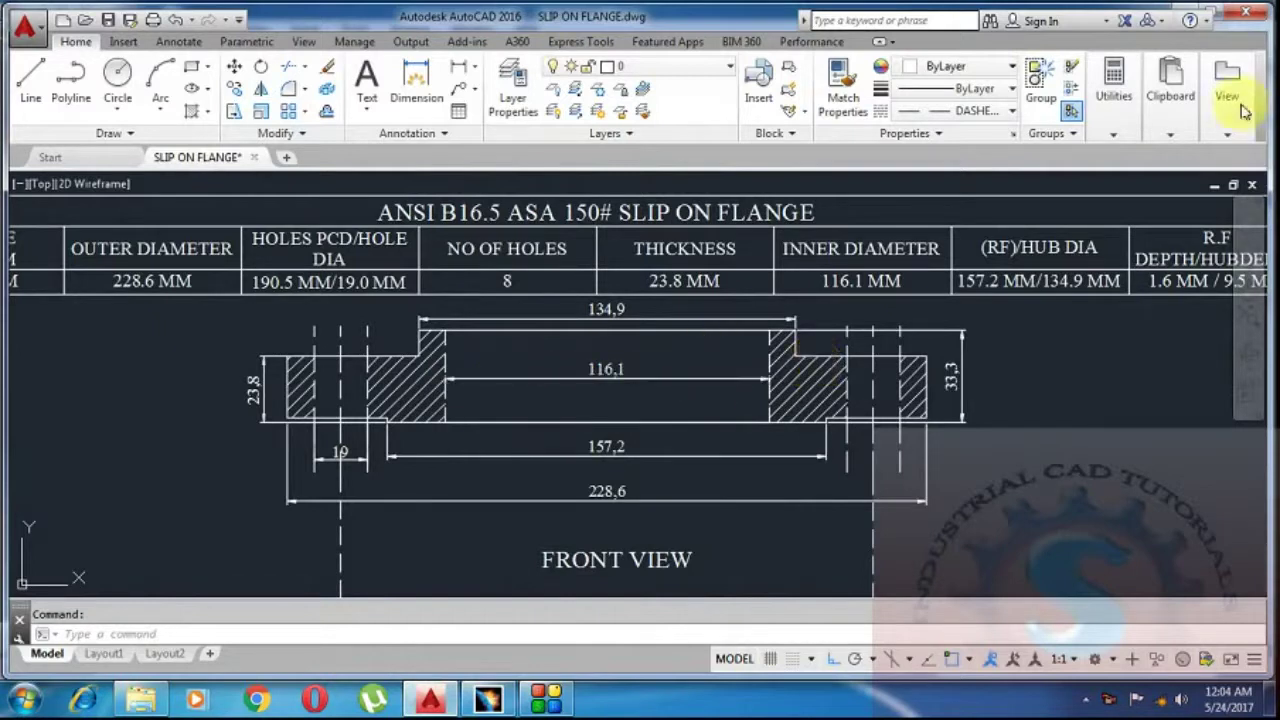
- Switch to CATIA V5 and close the empty Product1 document
{"action": "left_click", "coordinate": [489, 700]}
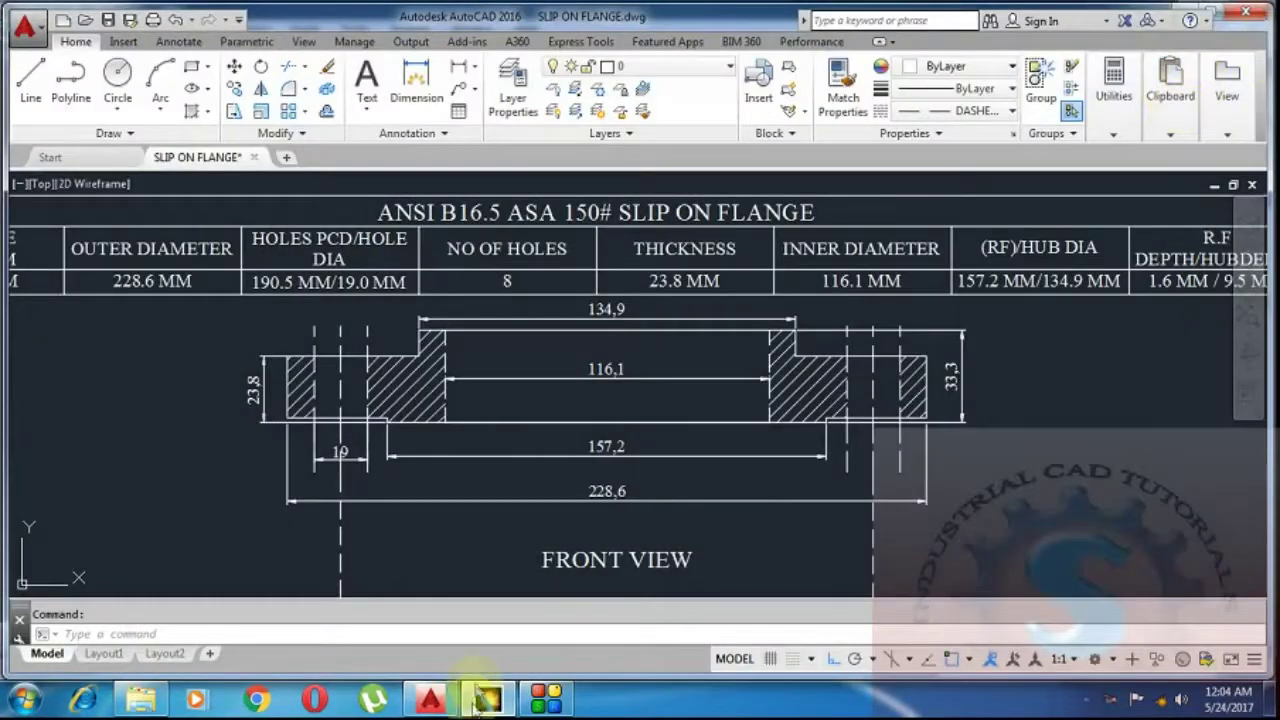
{"action": "left_click", "coordinate": [480, 698]}
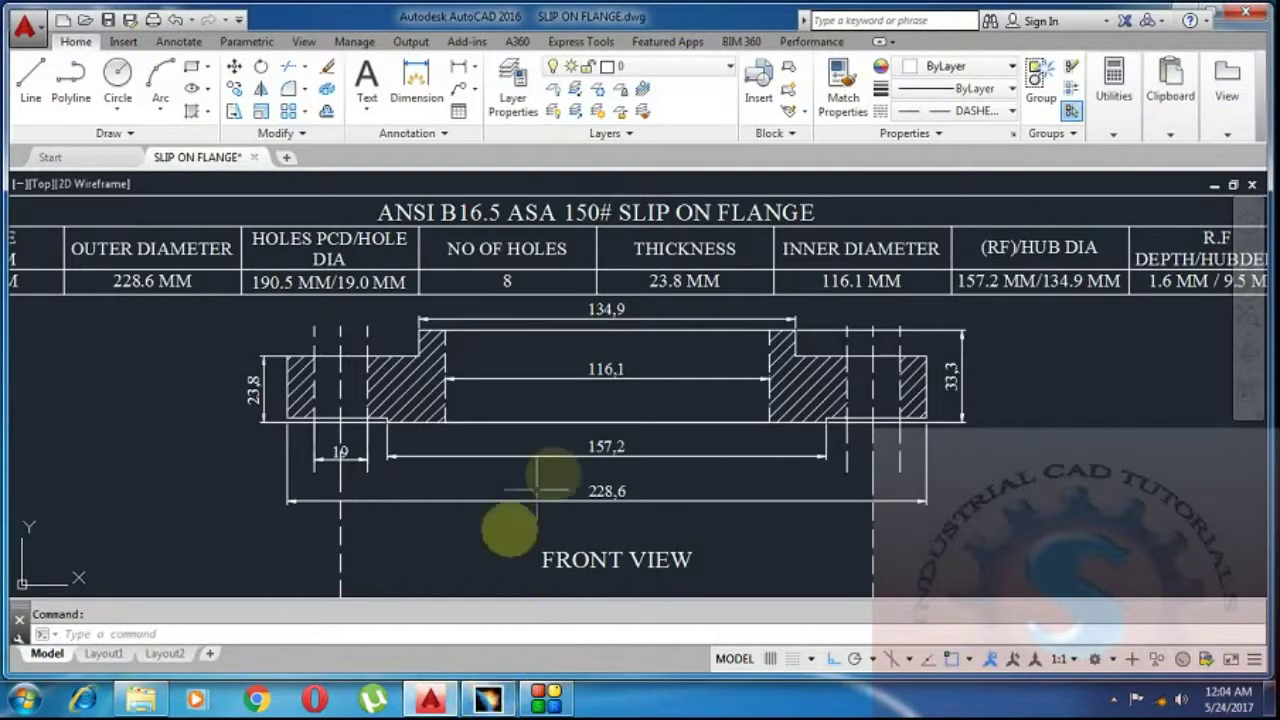
{"action": "left_click", "coordinate": [488, 697]}
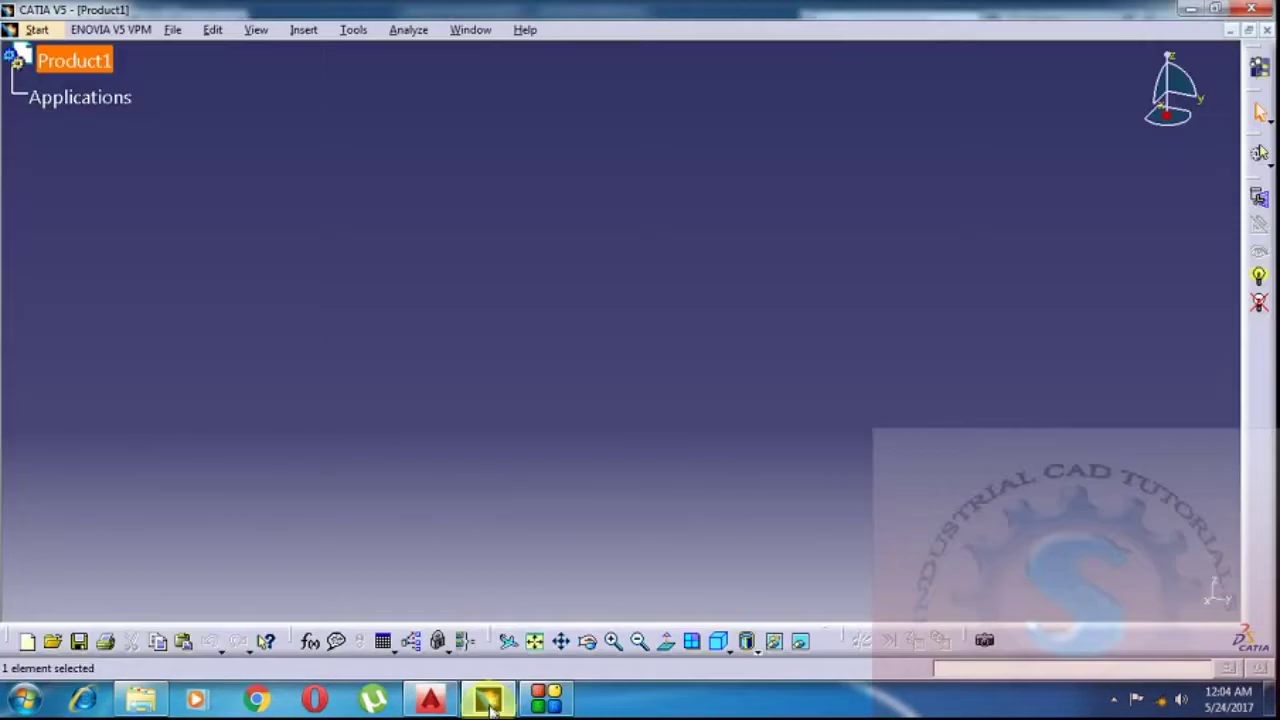
{"action": "left_click", "coordinate": [1266, 36]}
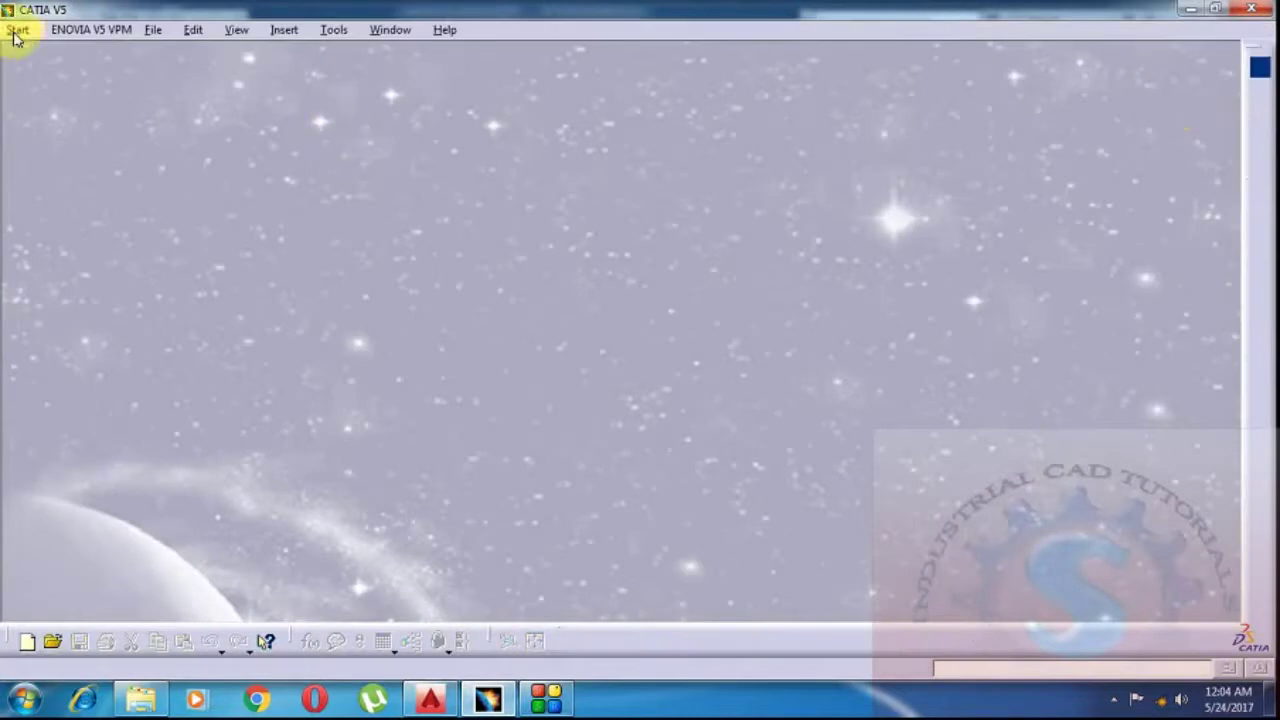
- Create a Part Design part named SLIP ON FLANGE with hybrid design enabled and a geometrical set
{"action": "left_click", "coordinate": [14, 30]}
{"action": "mouse_move", "coordinate": [27, 80]}
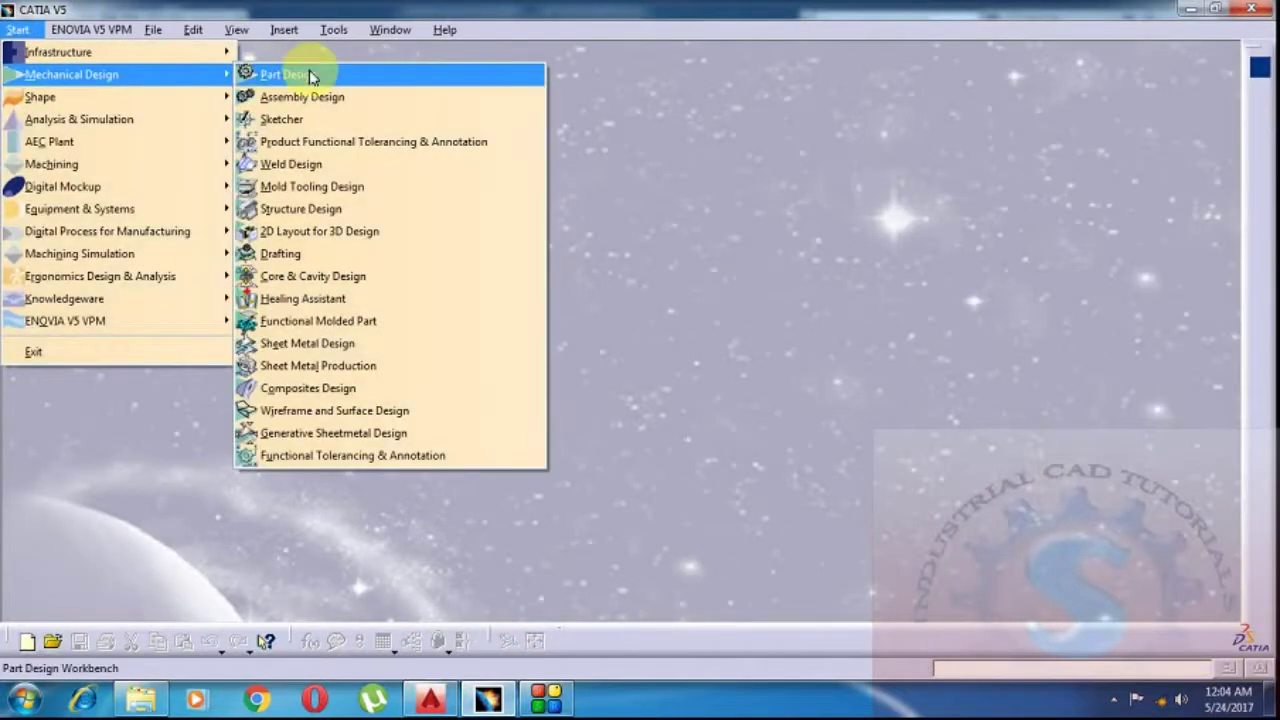
{"action": "left_click", "coordinate": [285, 75]}
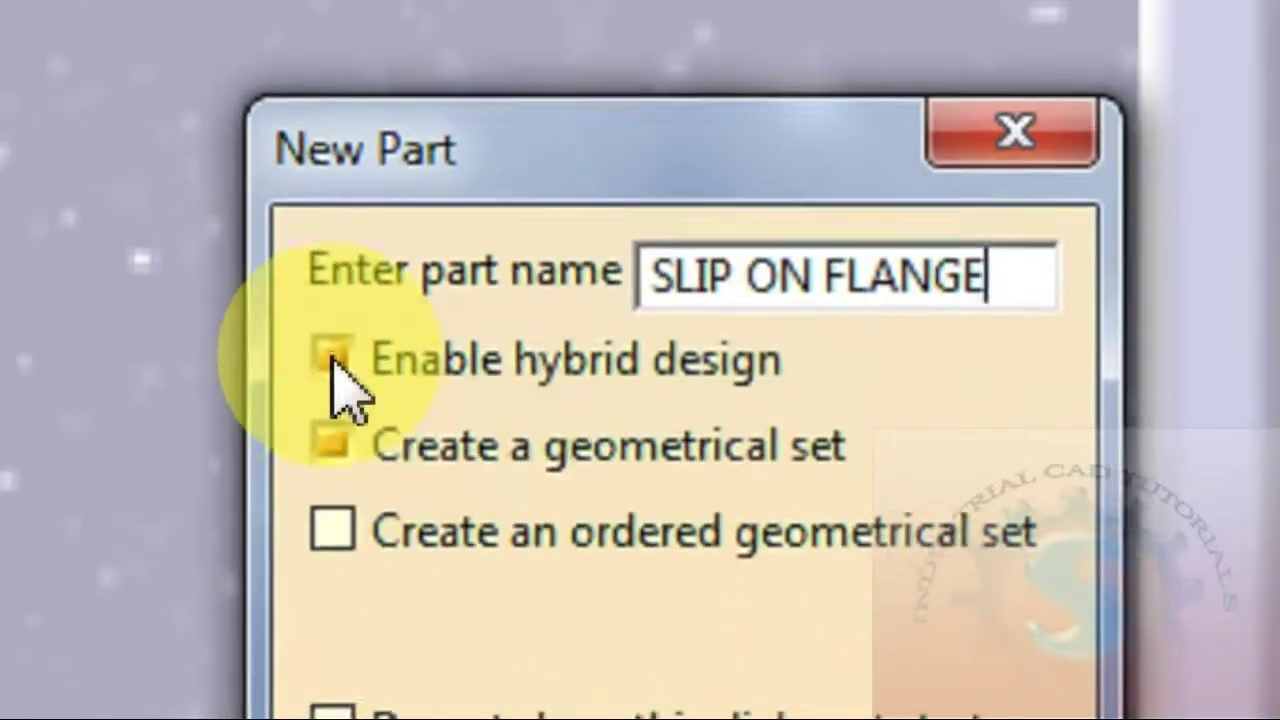
{"action": "left_click", "coordinate": [318, 424]}
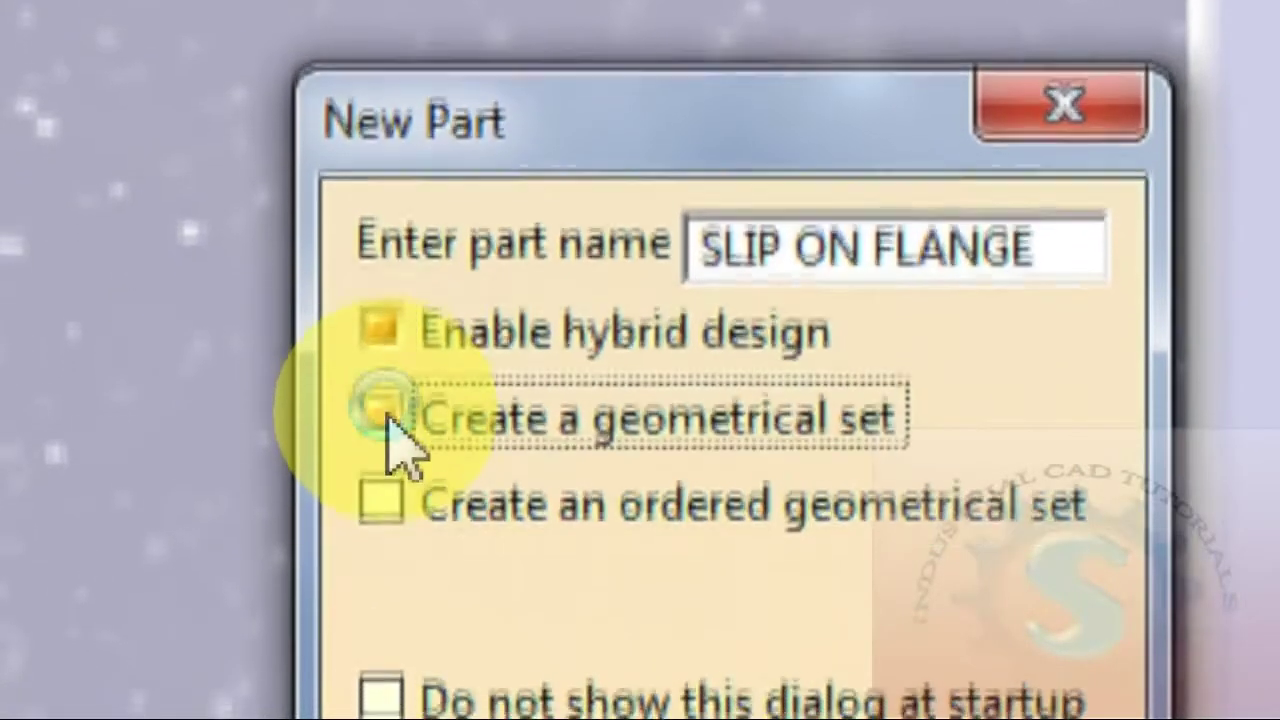
{"action": "left_click", "coordinate": [383, 450]}
{"action": "left_click", "coordinate": [383, 358]}
{"action": "left_click", "coordinate": [743, 691]}
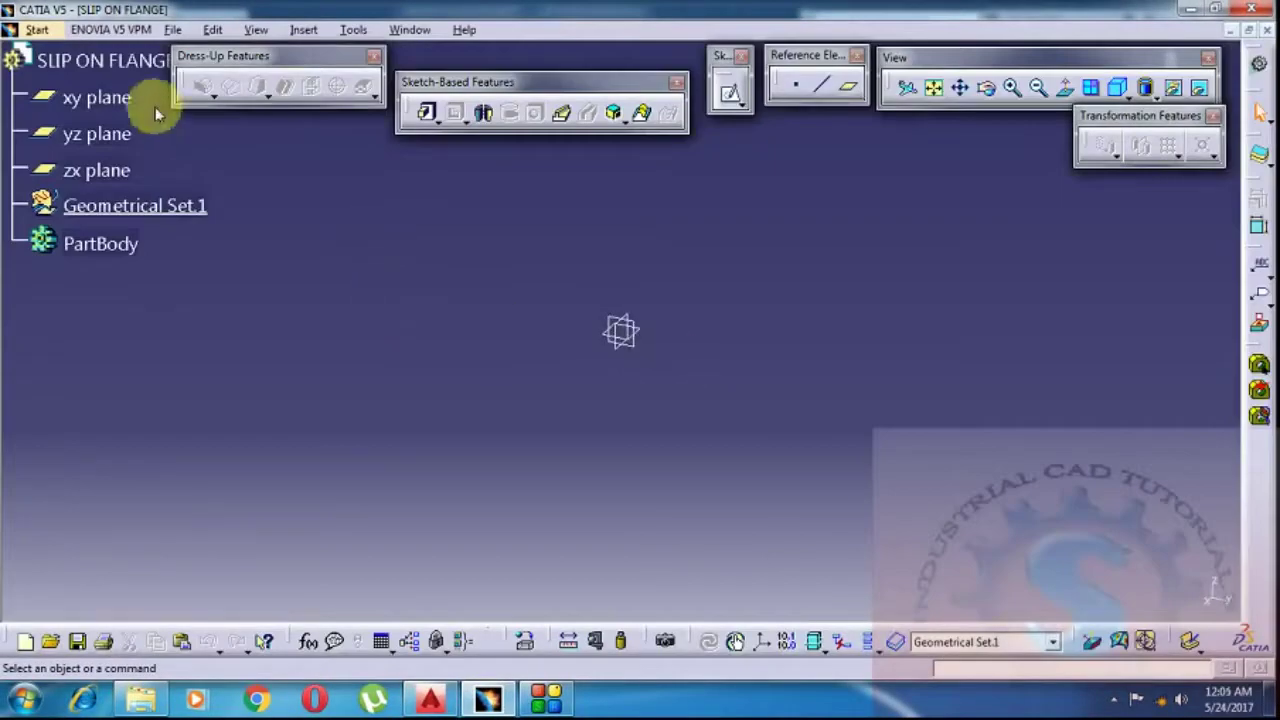
- Start a sketch on the xy plane
{"action": "left_click", "coordinate": [97, 98]}
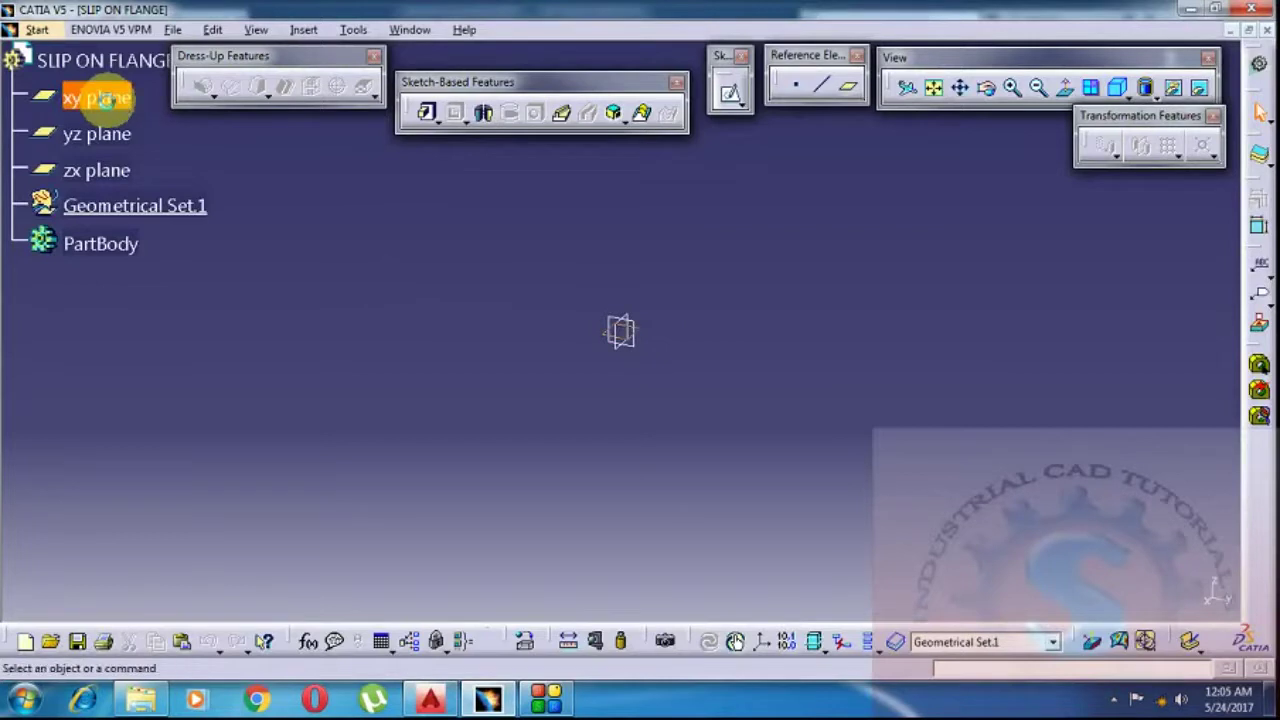
{"action": "left_click", "coordinate": [731, 95]}
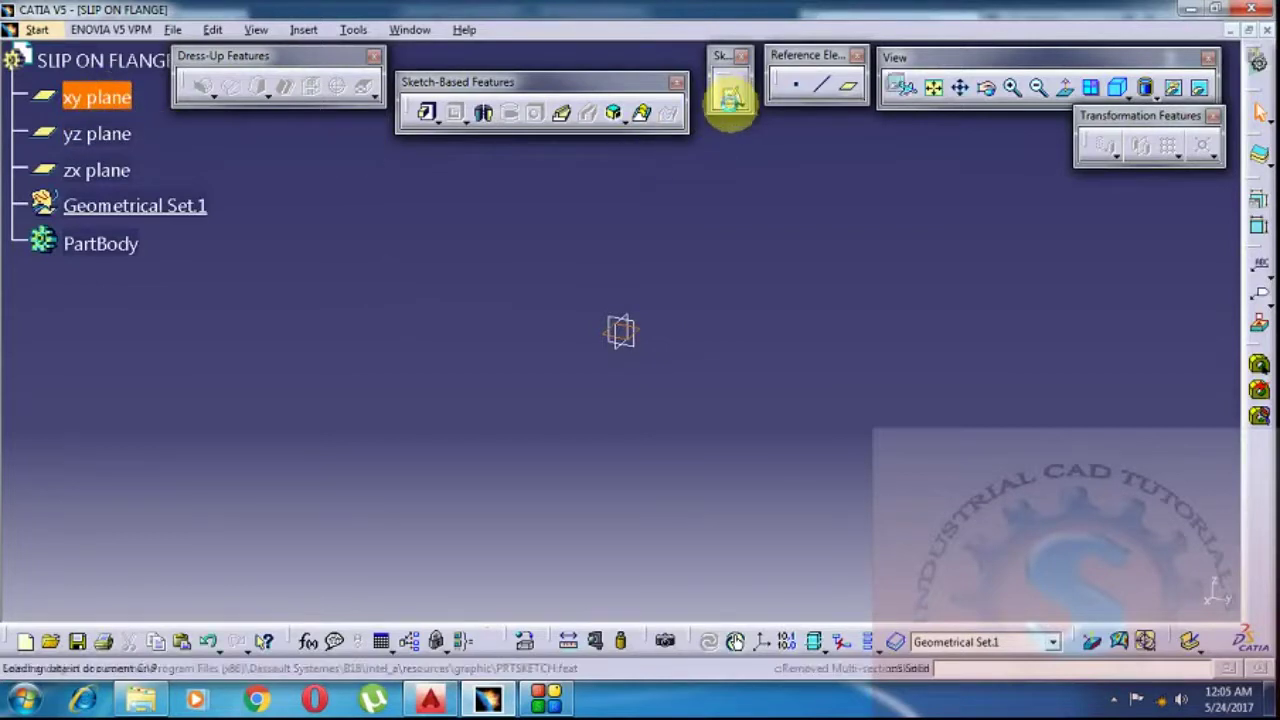
{"action": "mouse_move", "coordinate": [670, 342]}
{"action": "middle_mouse_down"}
{"action": "mouse_move", "coordinate": [580, 460]}
{"action": "mouse_move", "coordinate": [620, 368]}
{"action": "middle_mouse_up"}
{"action": "left_click", "coordinate": [710, 112]}
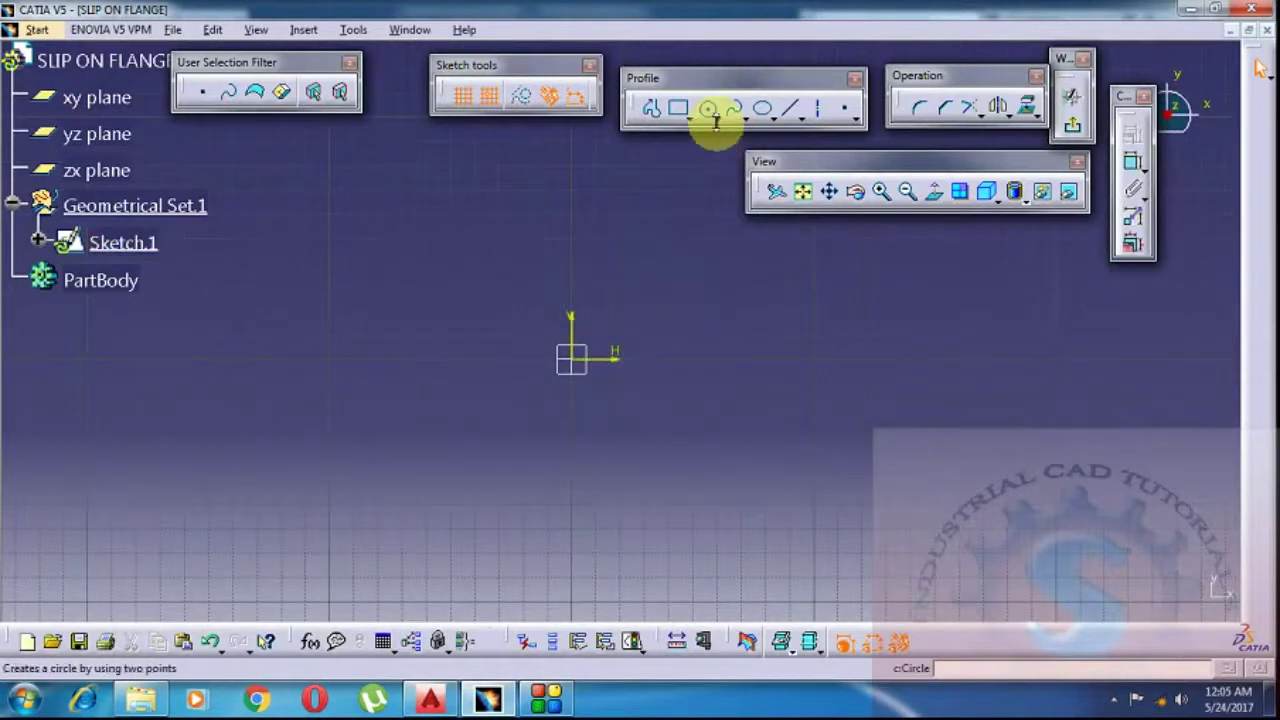
- Switch to the AutoCAD flange drawing to look up the outer diameter in the specification table, and return to CATIA V5
{"action": "left_click", "coordinate": [440, 702]}
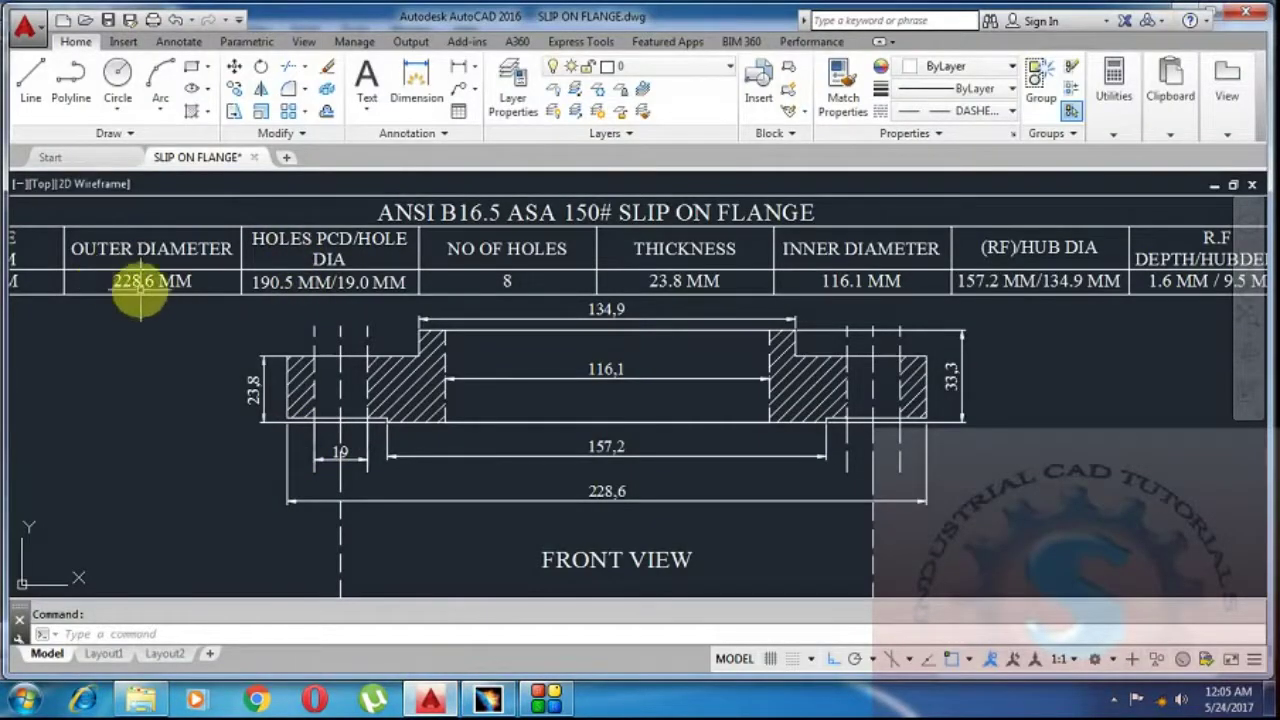
{"action": "middle_click_drag", "start_coordinate": [140, 290], "coordinate": [229, 294]}
{"action": "scroll", "coordinate": [223, 294], "scroll_direction": "down", "scroll_amount": 1}
{"action": "scroll", "coordinate": [223, 294], "scroll_direction": "up", "scroll_amount": 1}
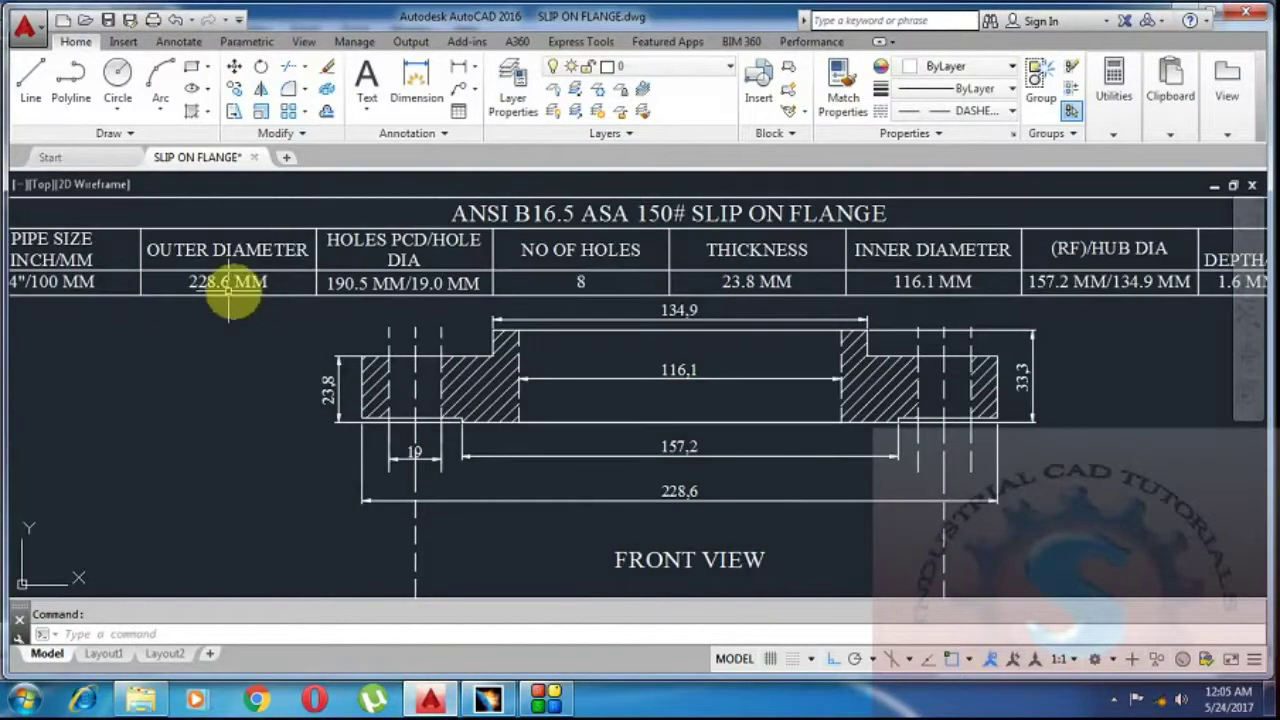
{"action": "left_click", "coordinate": [438, 696]}
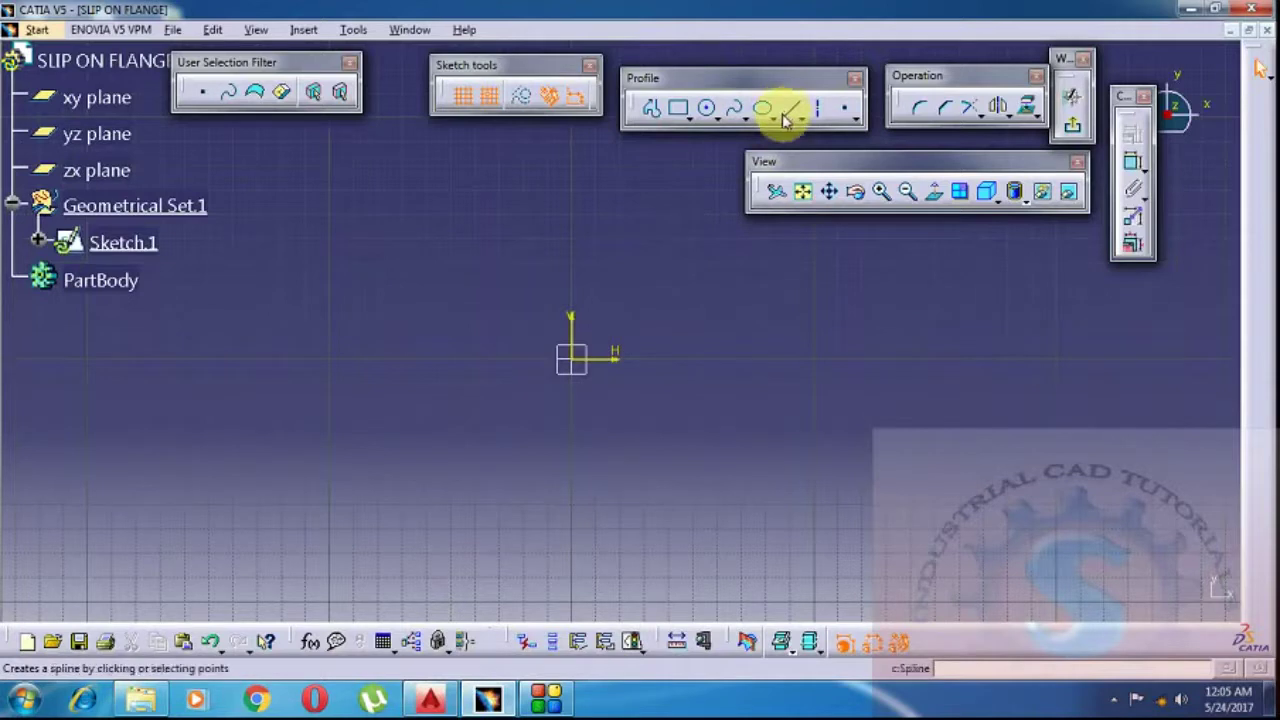
- Sketch a circle about 184 mm in diameter centred on the origin, then exit and reopen the sketch
{"action": "left_click", "coordinate": [706, 107]}
{"action": "left_click", "coordinate": [572, 358]}
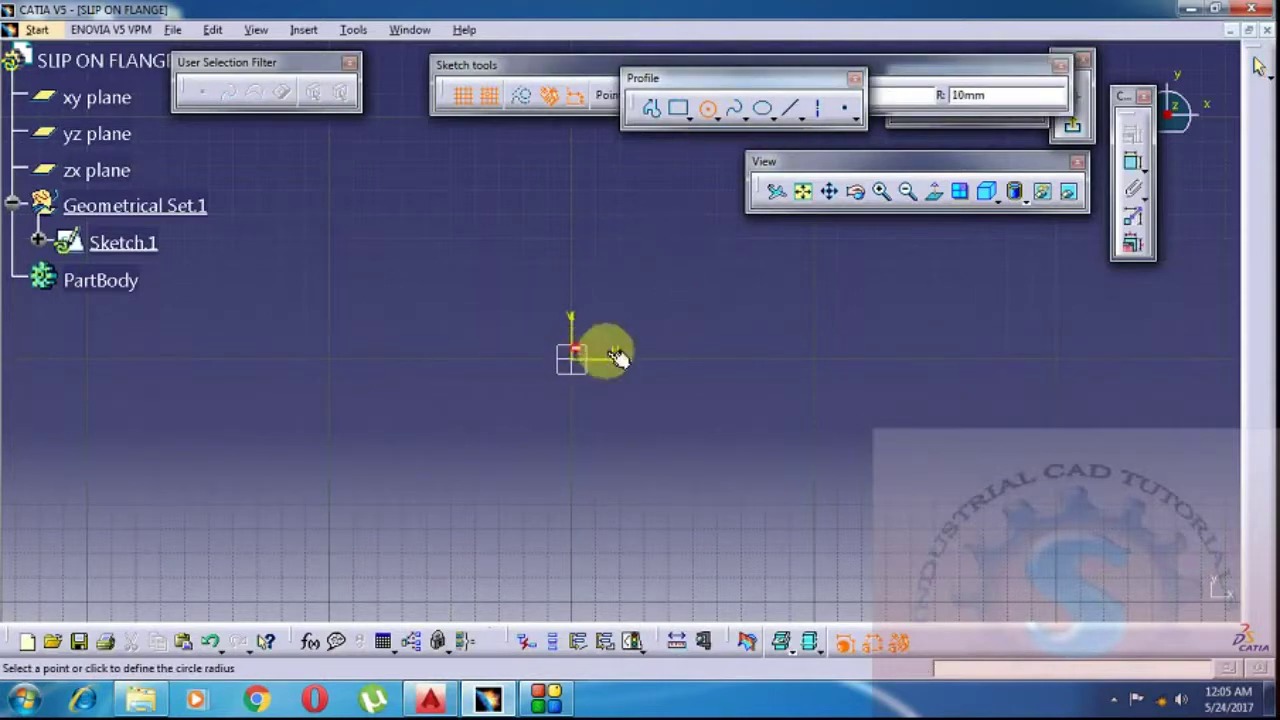
{"action": "left_click", "coordinate": [792, 425]}
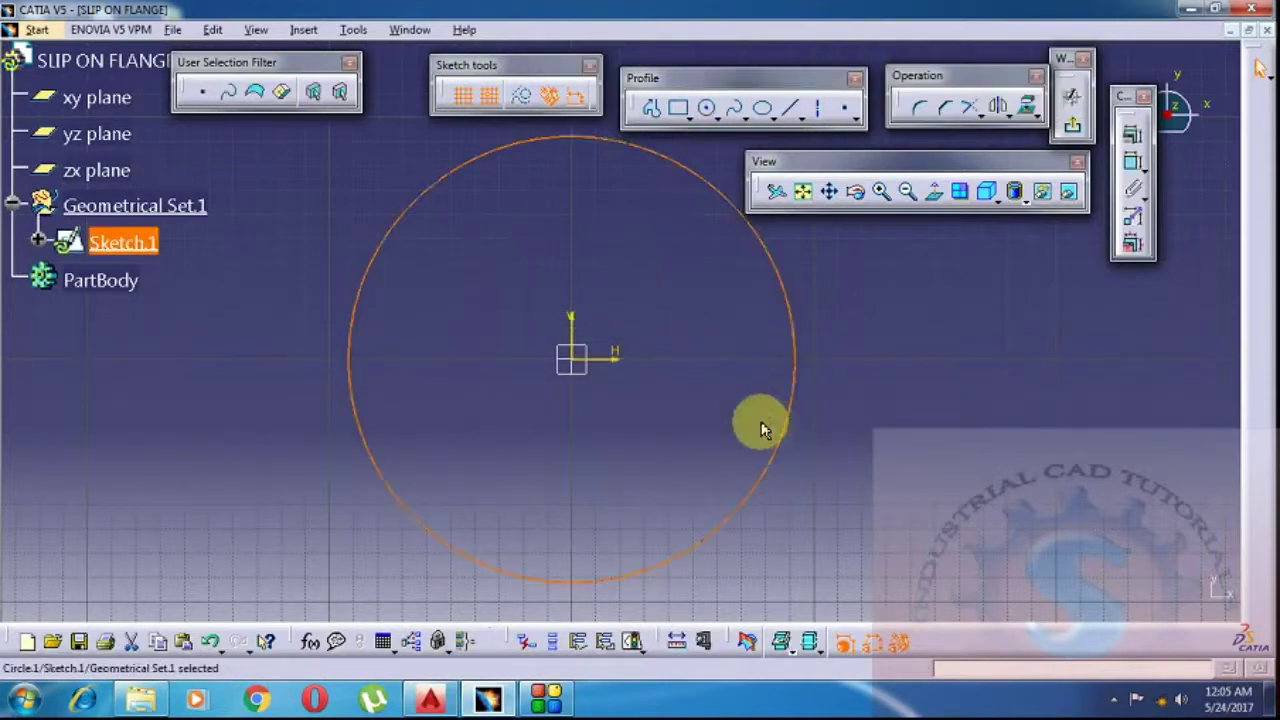
{"action": "left_click", "coordinate": [1068, 122]}
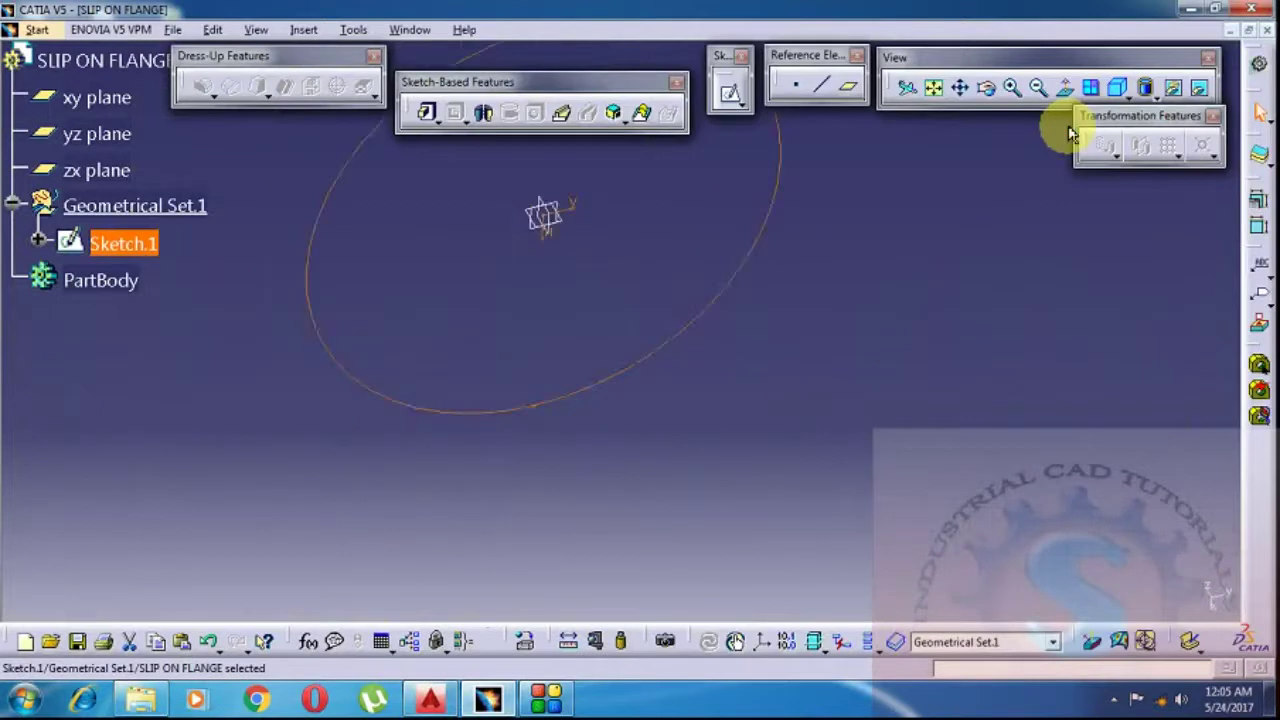
{"action": "left_click", "coordinate": [730, 95]}
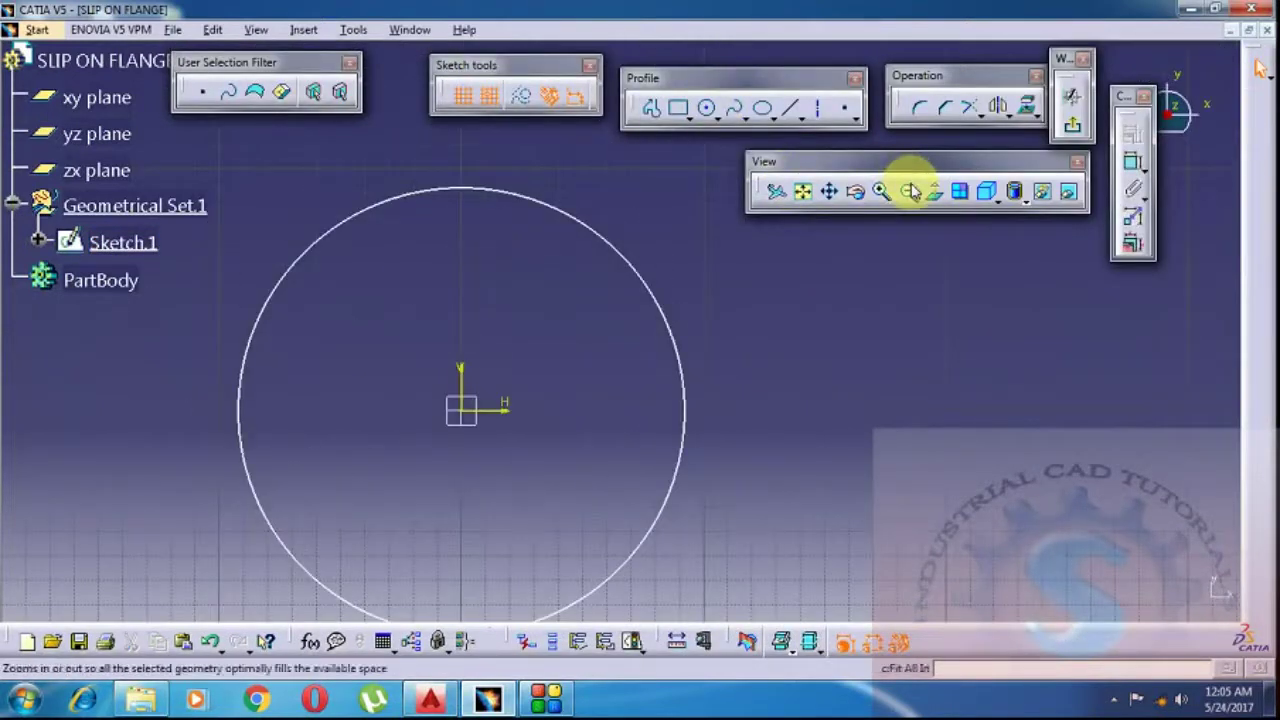
- Dimension the sketched circle's diameter and set it to 228.6 mm, checking the outer diameter in the AutoCAD drawing
{"action": "middle_click_drag", "start_coordinate": [871, 286], "coordinate": [909, 229]}
{"action": "left_click", "coordinate": [1133, 162]}
{"action": "left_click", "coordinate": [712, 305]}
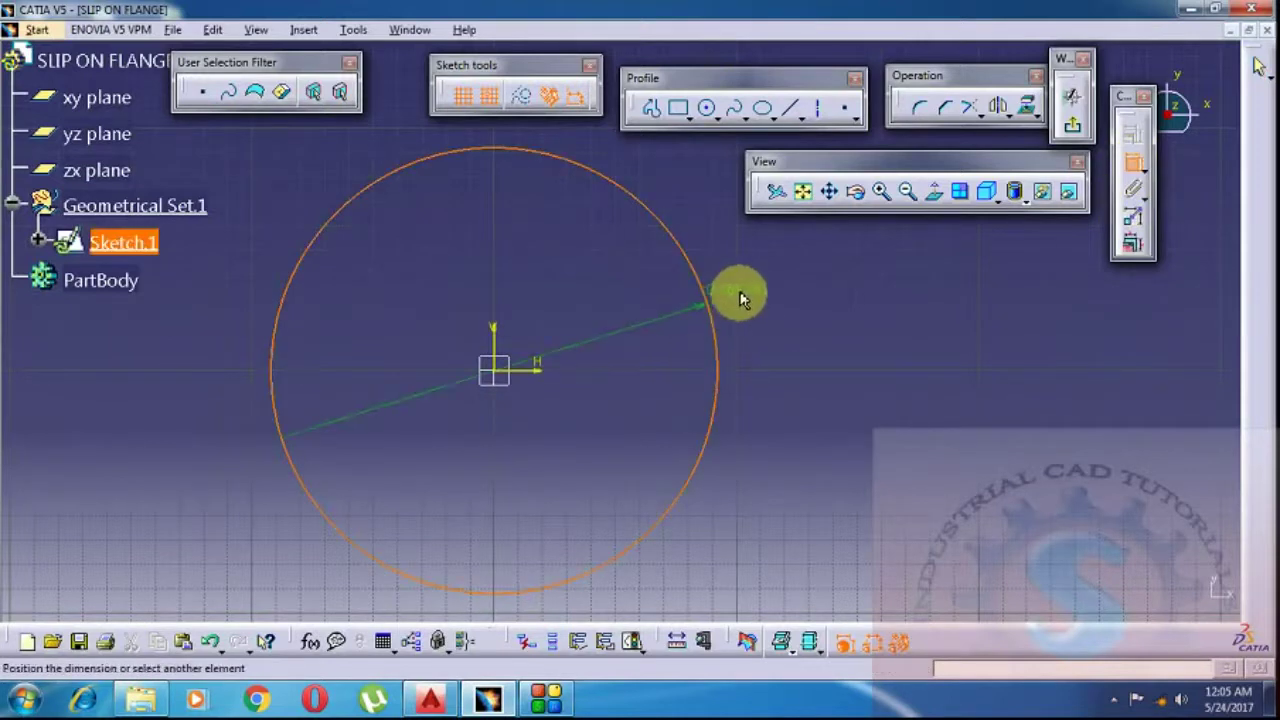
{"action": "double_click", "coordinate": [746, 290]}
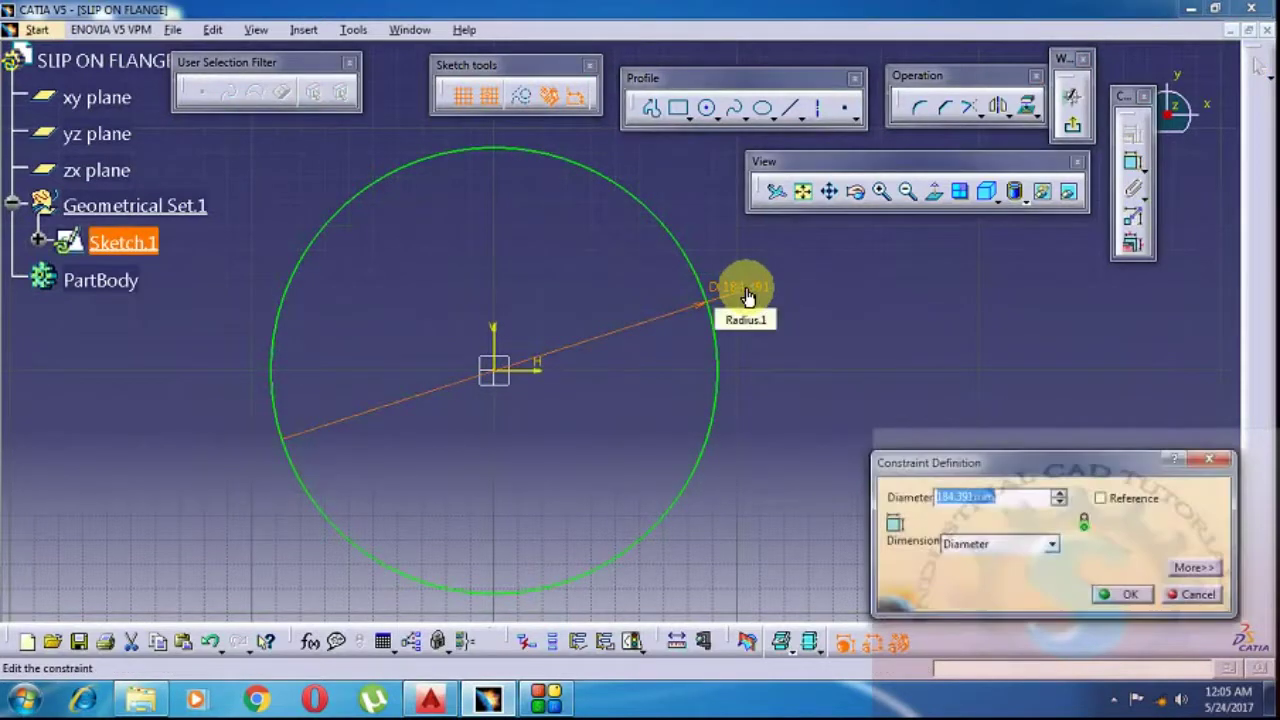
{"action": "type", "text": "228"}
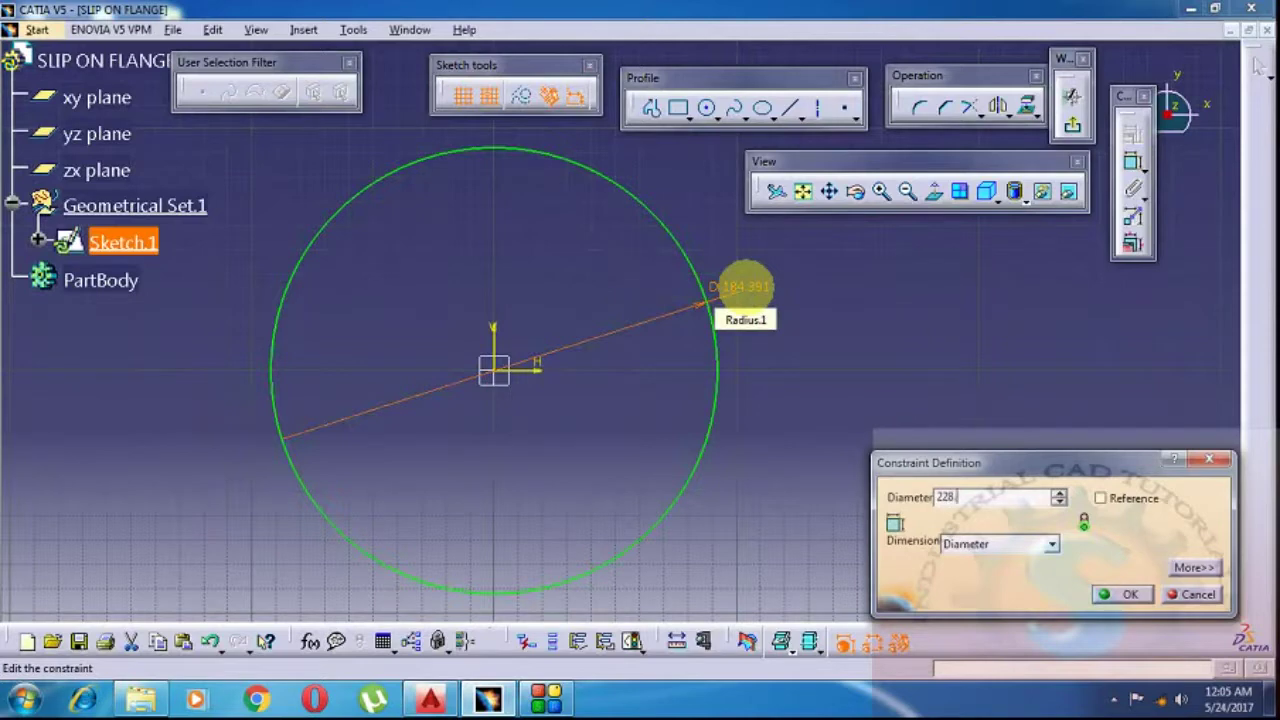
{"action": "type", "text": "."}
{"action": "left_click", "coordinate": [441, 709]}
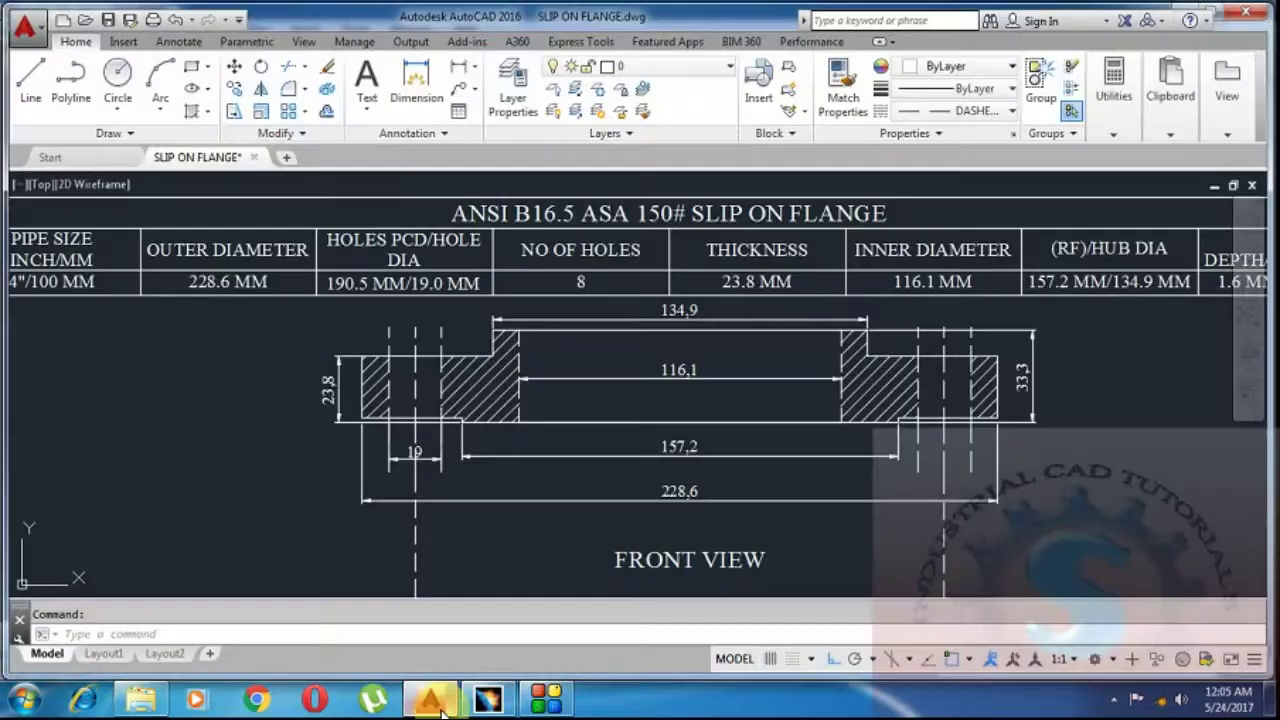
{"action": "left_click", "coordinate": [441, 709]}
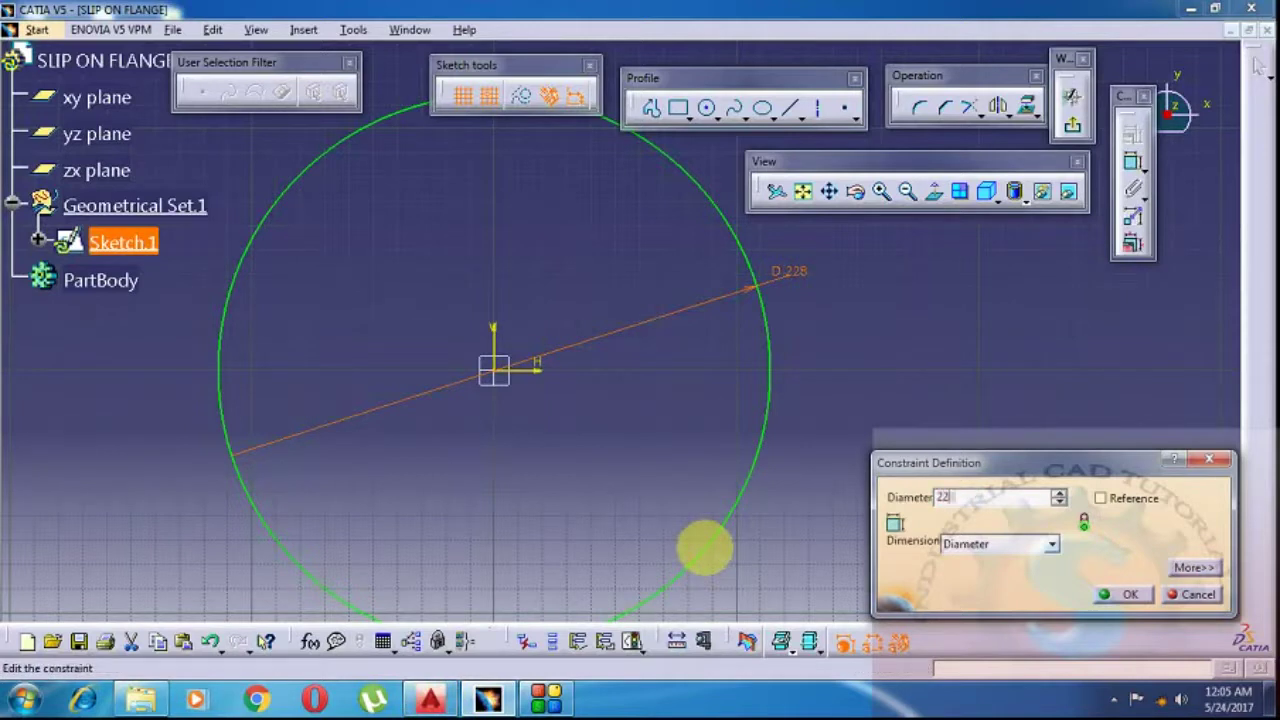
{"action": "key", "text": "Return"}
{"action": "middle_click", "coordinate": [795, 292]}
{"action": "mouse_move", "coordinate": [803, 309]}
{"action": "middle_mouse_down"}
{"action": "mouse_move", "coordinate": [786, 329]}
{"action": "mouse_move", "coordinate": [811, 280]}
{"action": "middle_mouse_up"}
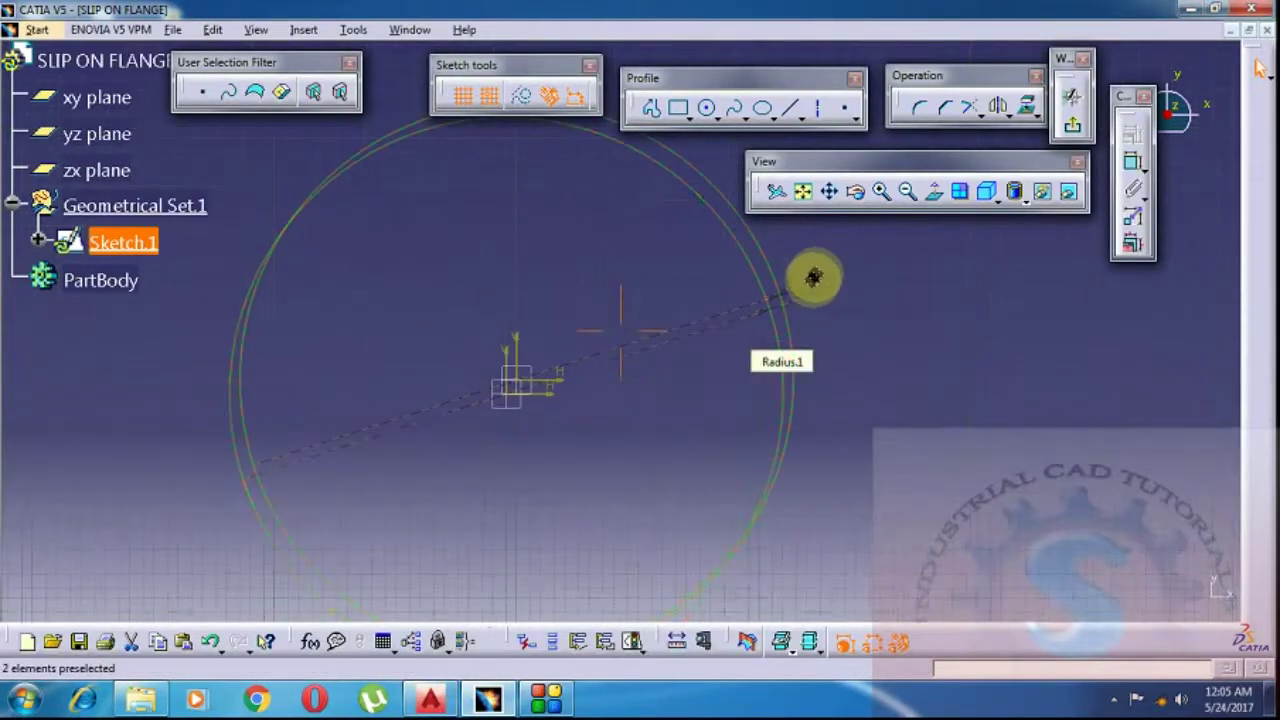
{"action": "left_click", "coordinate": [444, 703]}
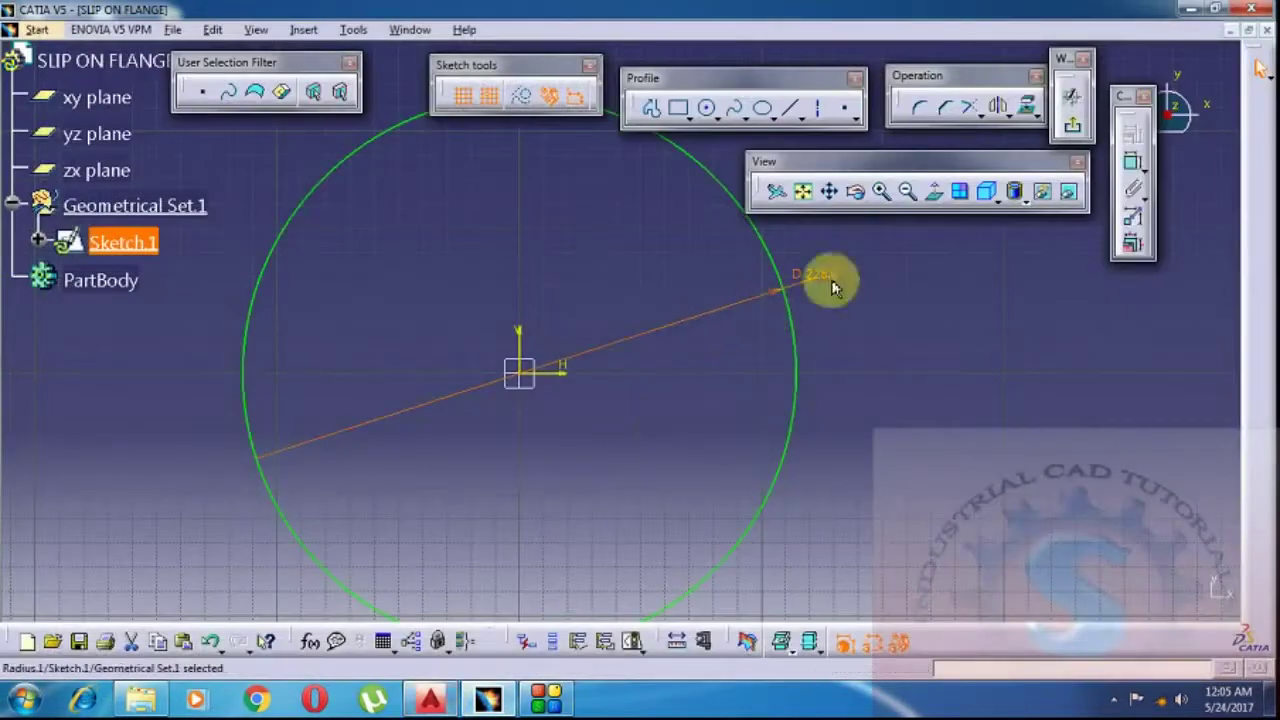
{"action": "left_click", "coordinate": [1027, 110]}
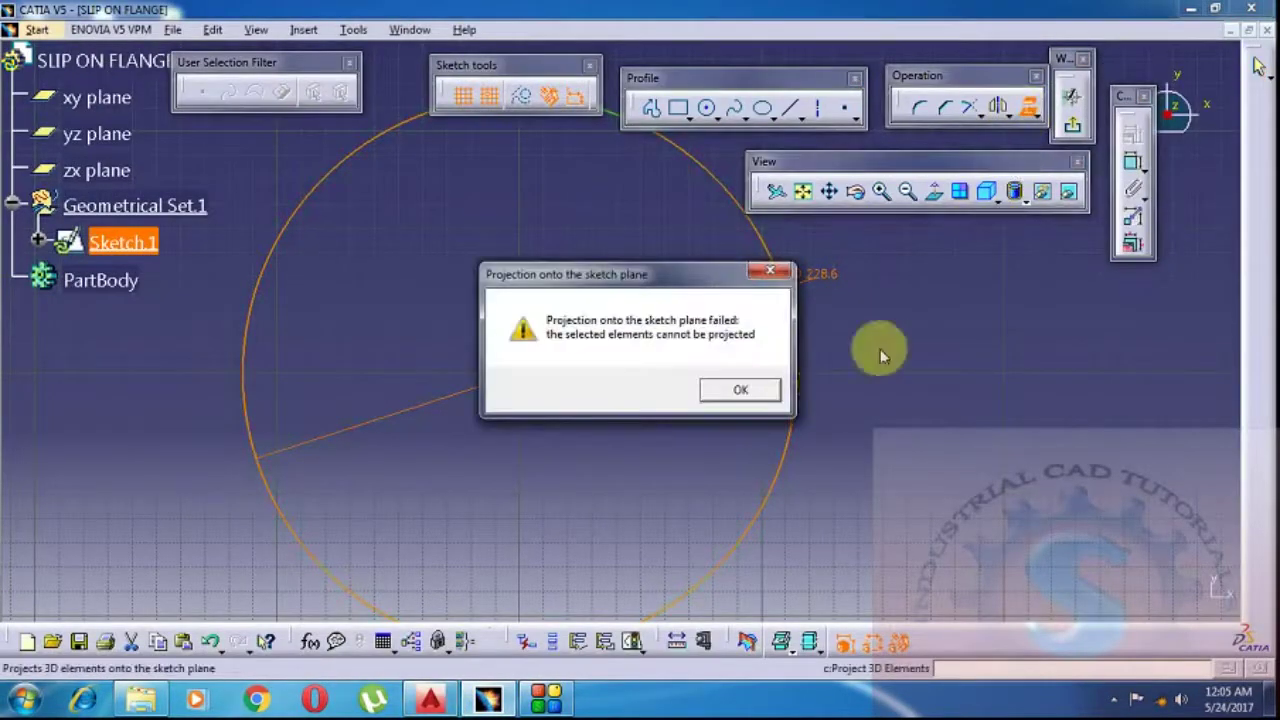
{"action": "left_click", "coordinate": [775, 275]}
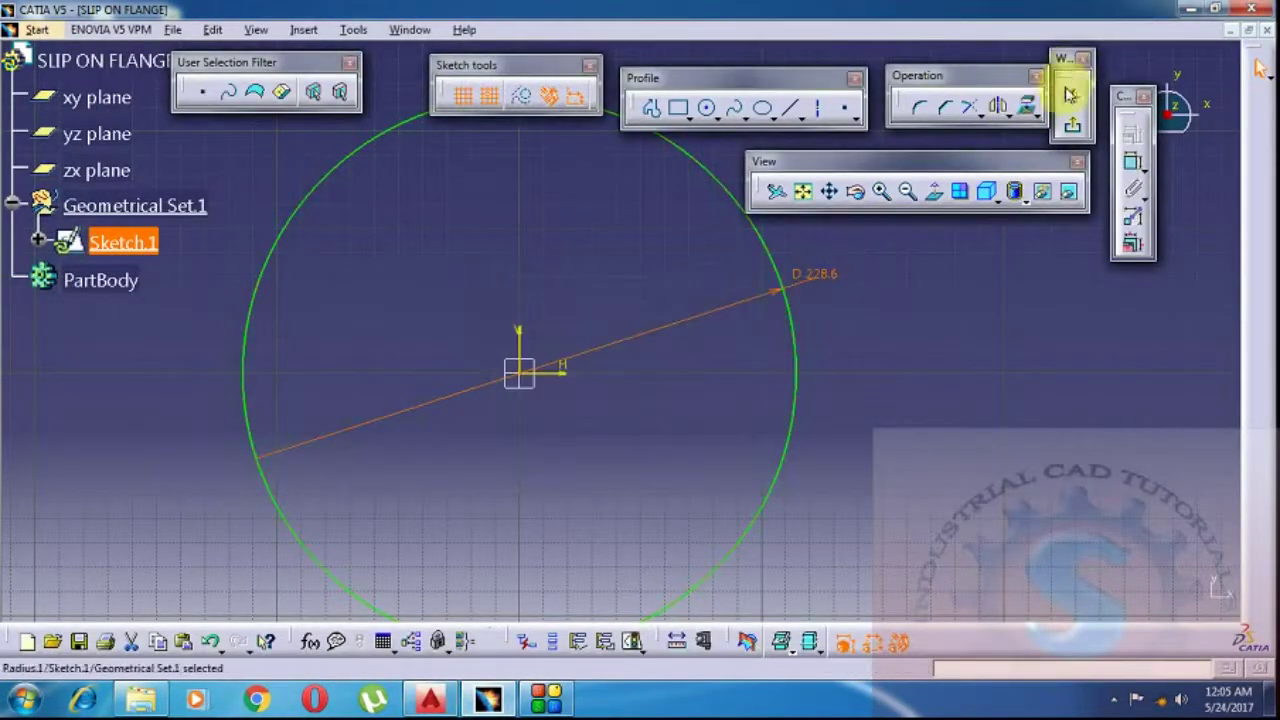
{"action": "left_click", "coordinate": [1027, 108]}
{"action": "left_click", "coordinate": [713, 391]}
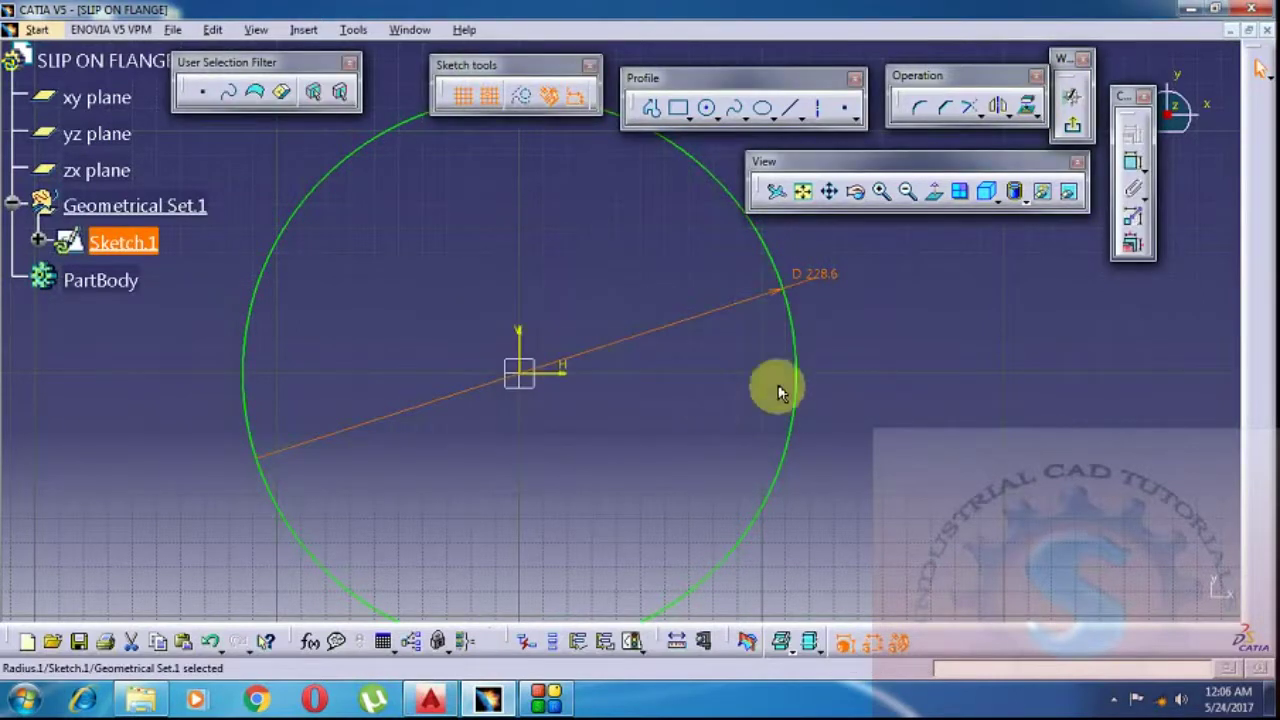
- Exit the sketch and pad the circle by the 23.8 mm flange thickness given in the AutoCAD drawing
{"action": "left_click", "coordinate": [1073, 122]}
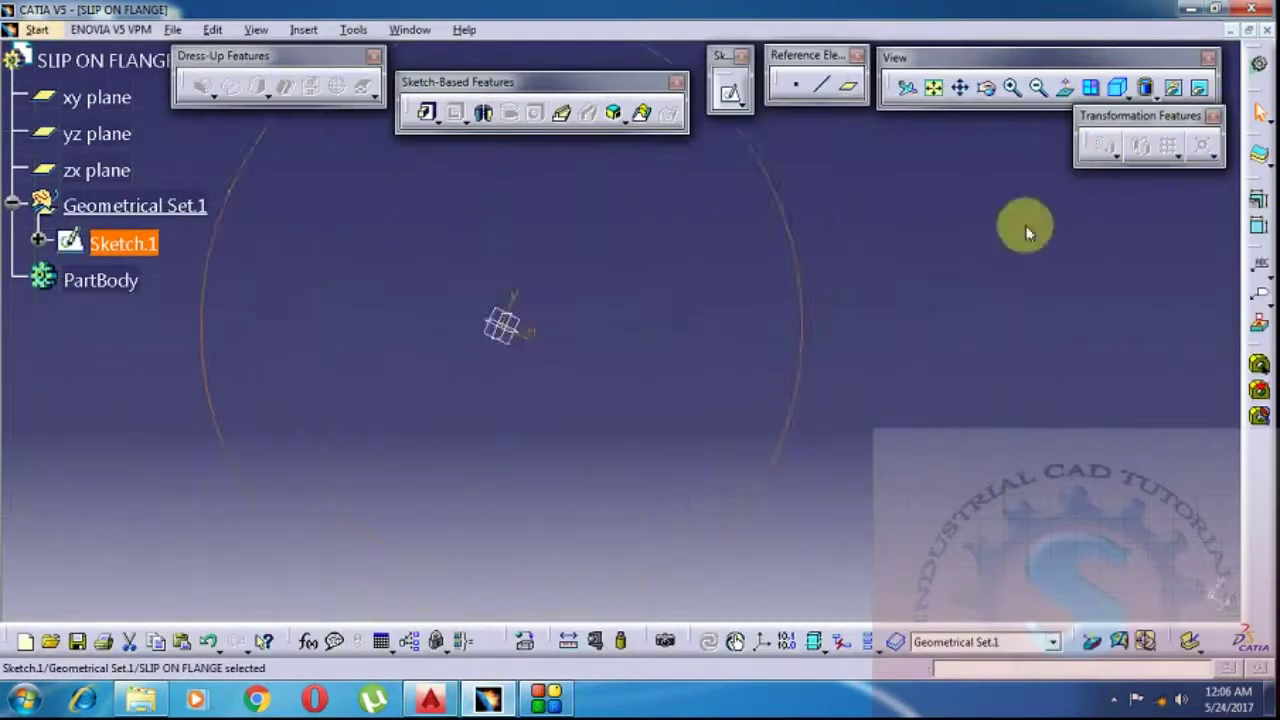
{"action": "middle_click_drag", "start_coordinate": [798, 405], "coordinate": [786, 374]}
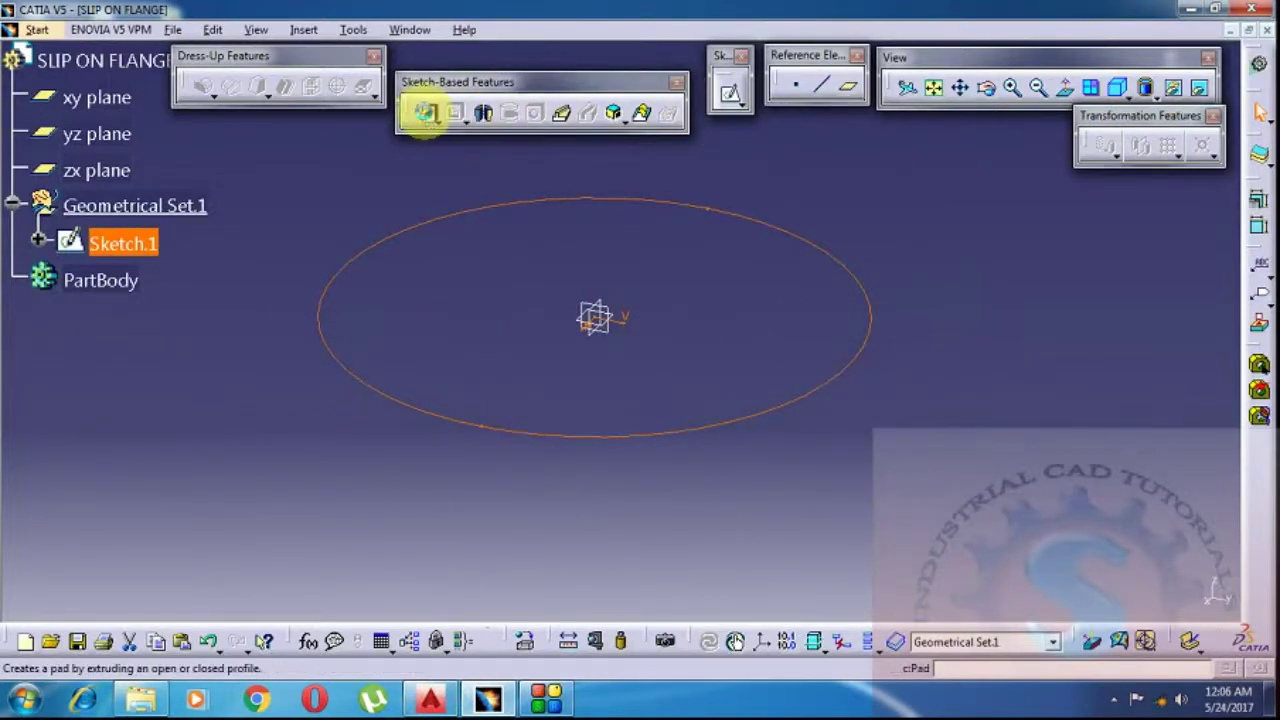
{"action": "left_click", "coordinate": [426, 113]}
{"action": "left_click", "coordinate": [800, 390]}
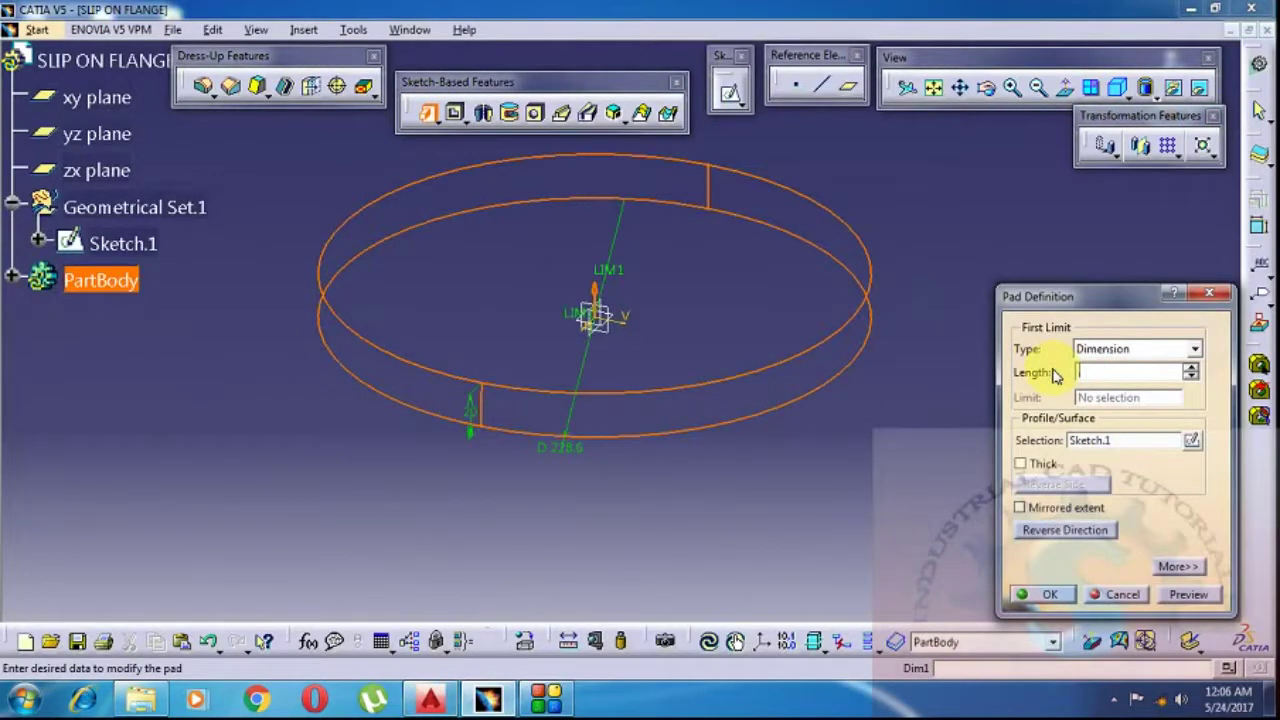
{"action": "left_click", "coordinate": [432, 699]}
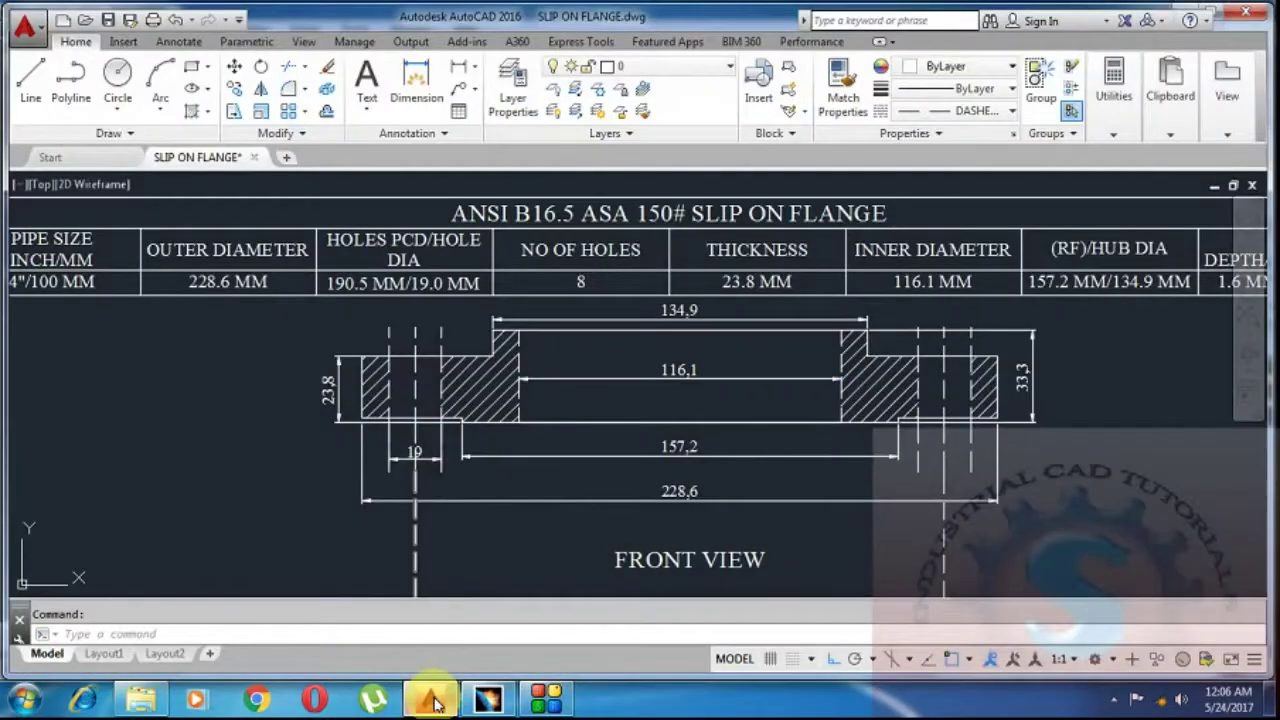
{"action": "left_click", "coordinate": [432, 699]}
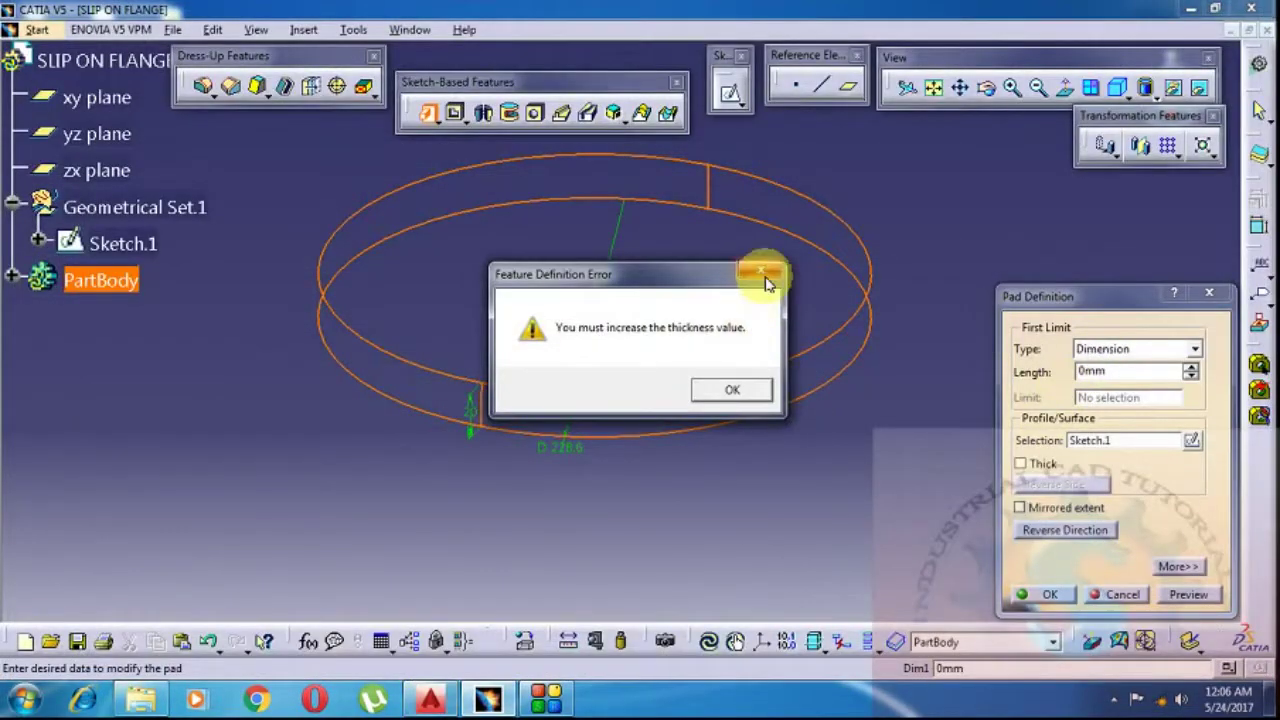
{"action": "left_click", "coordinate": [764, 276]}
{"action": "left_click", "coordinate": [1117, 372]}
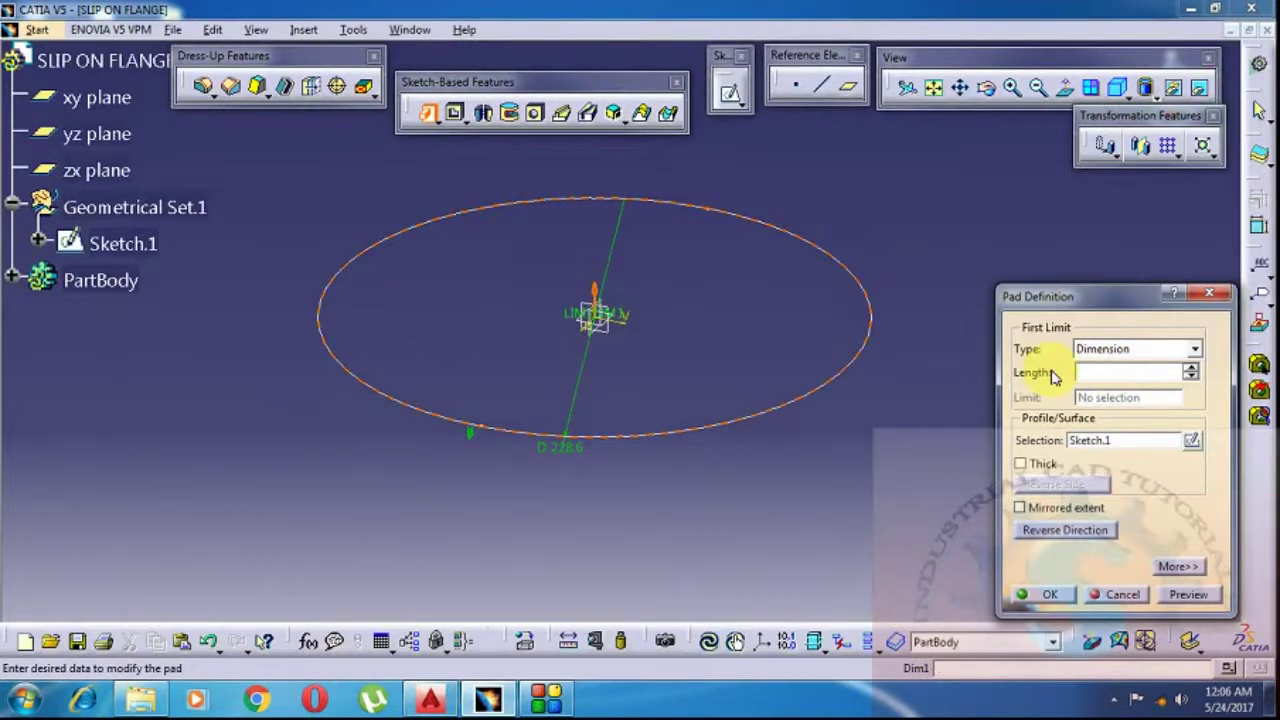
{"action": "left_click", "coordinate": [1190, 596]}
{"action": "left_click", "coordinate": [1064, 596]}
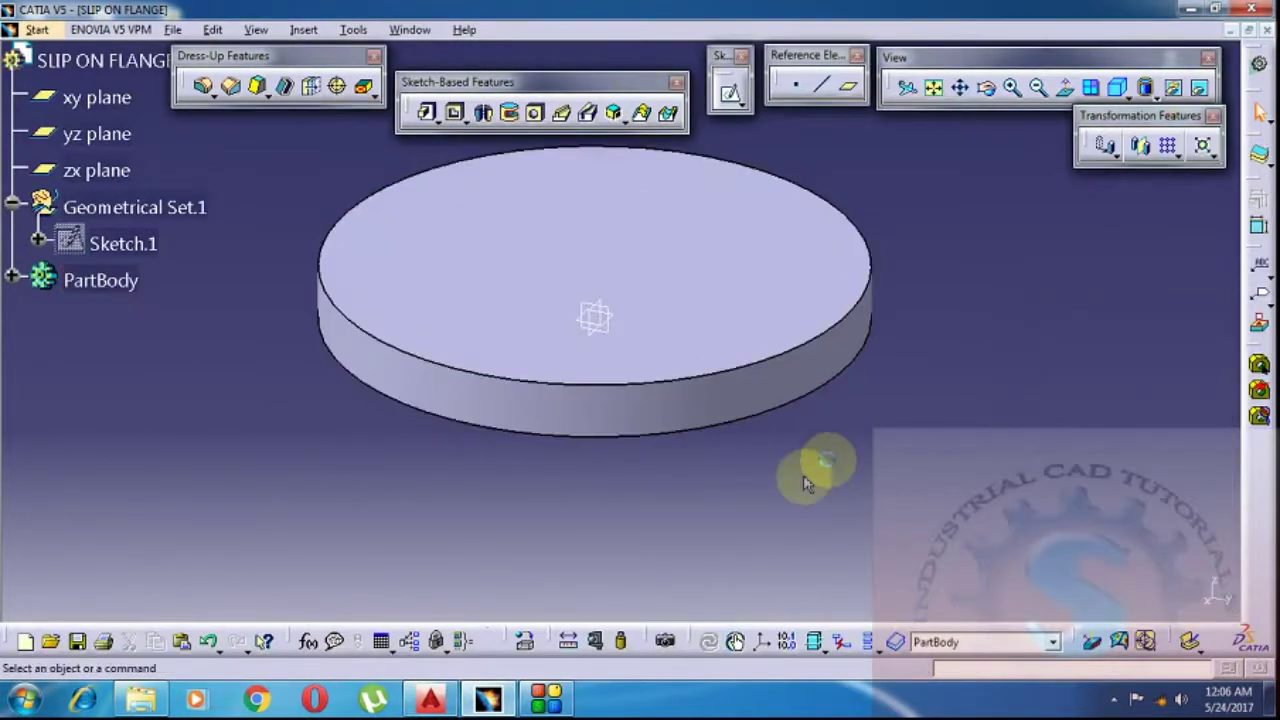
- Start a sketch on the top face of the flange pad
{"action": "middle_click_drag", "start_coordinate": [803, 423], "coordinate": [828, 355]}
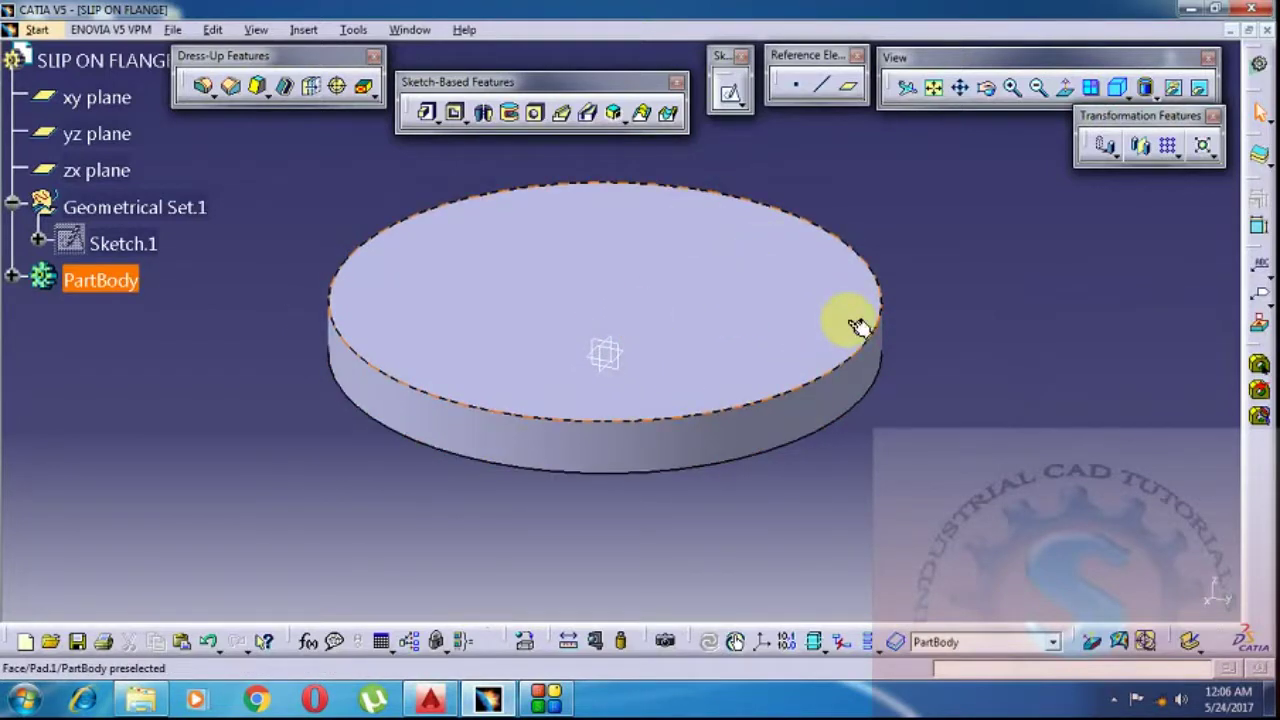
{"action": "left_click", "coordinate": [820, 312]}
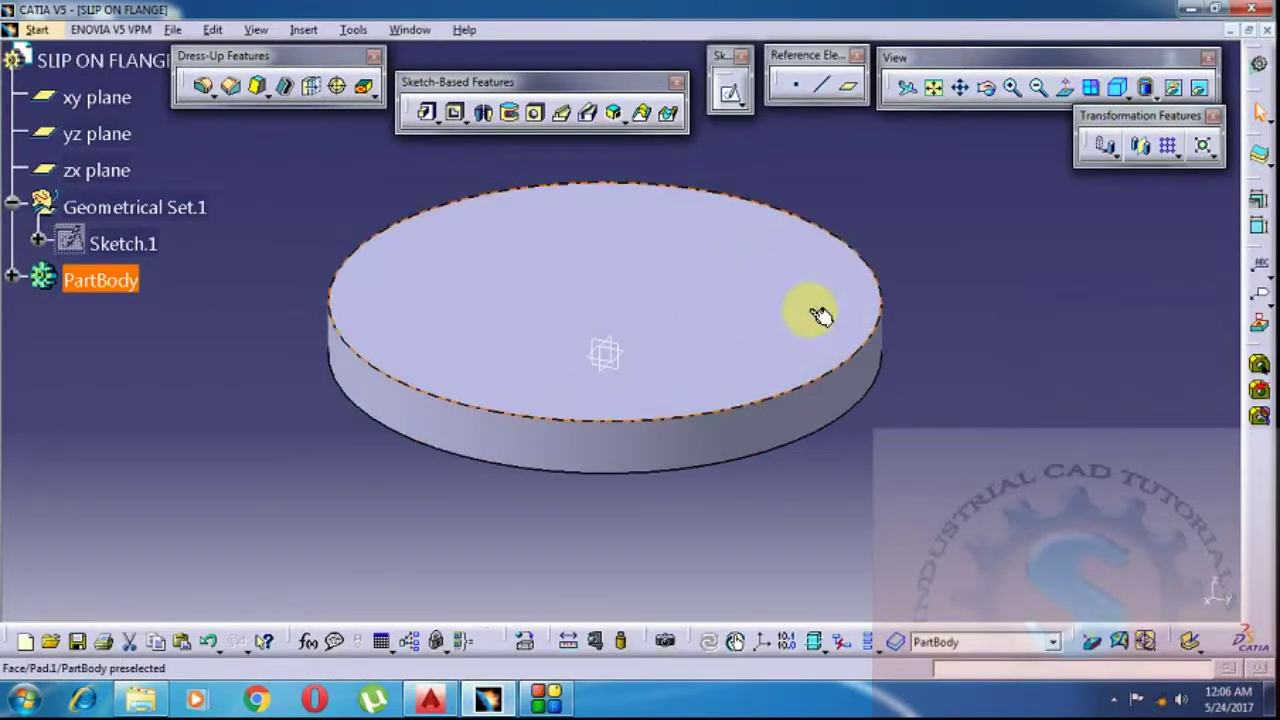
{"action": "left_click", "coordinate": [731, 91]}
{"action": "middle_click_drag", "start_coordinate": [697, 343], "coordinate": [690, 382]}
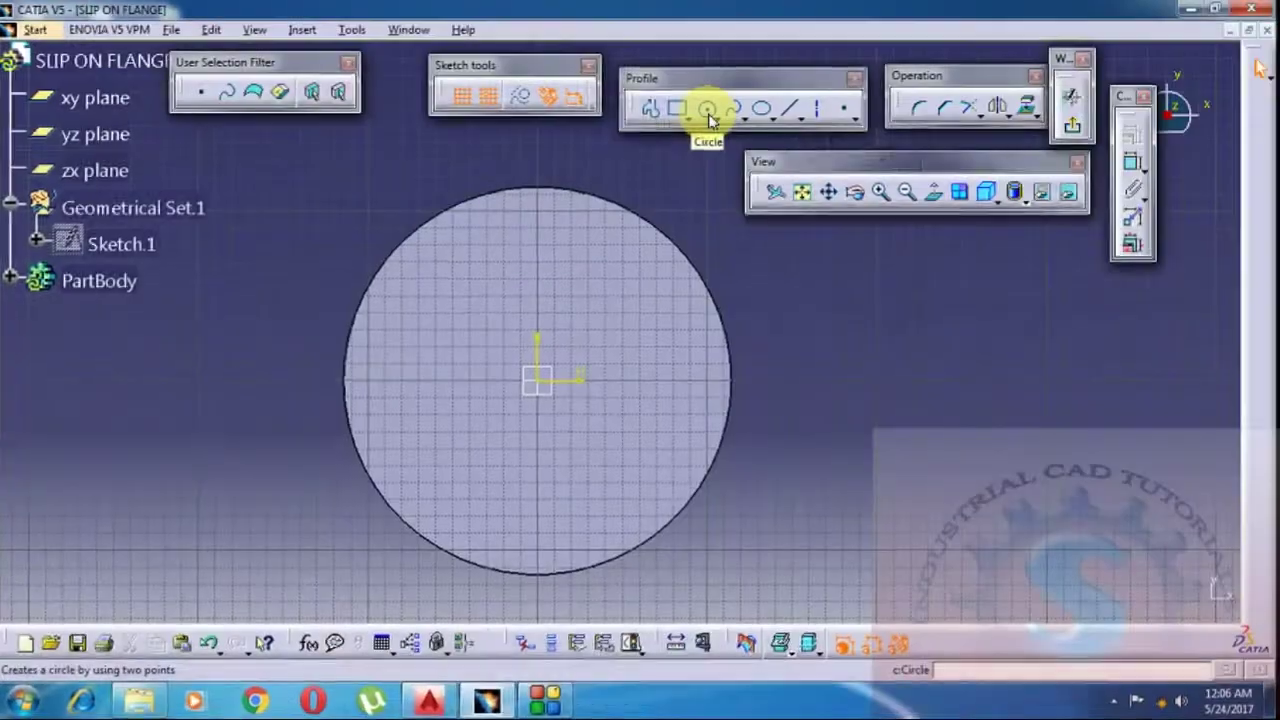
- Sketch a circle about 180 mm in diameter centred on the origin and dimension its diameter
{"action": "left_click", "coordinate": [643, 366]}
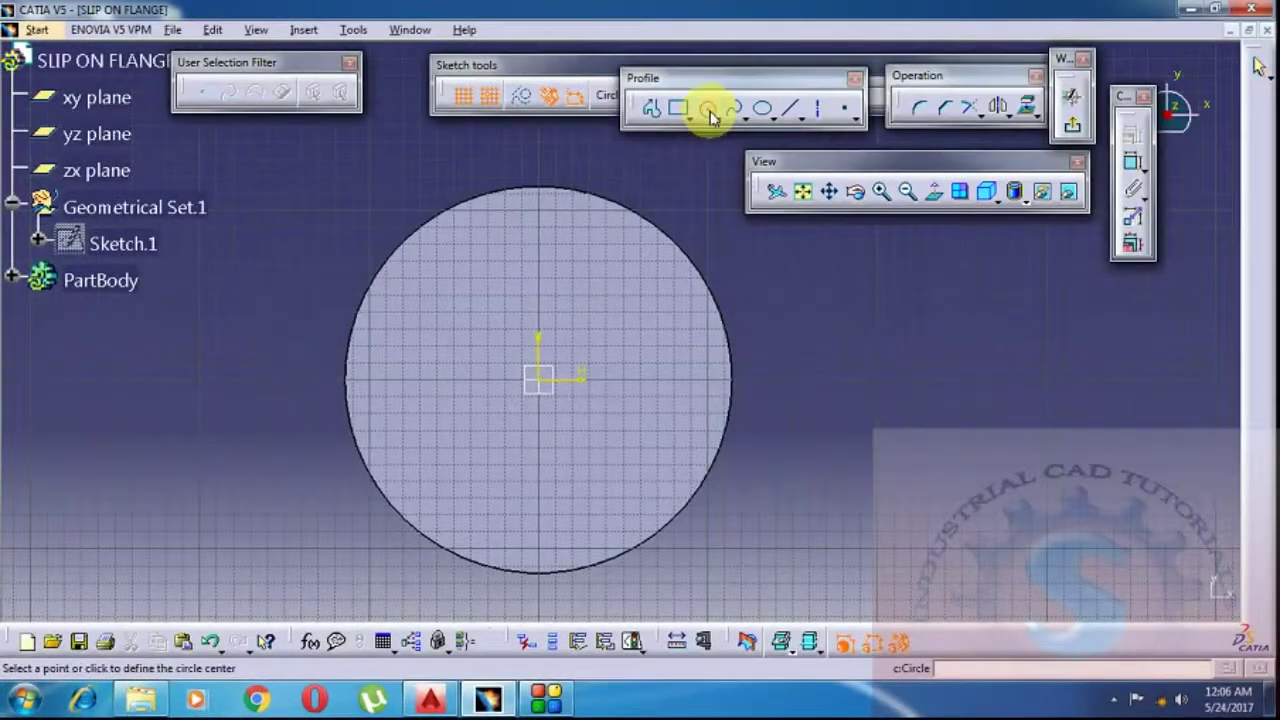
{"action": "left_click", "coordinate": [541, 381]}
{"action": "left_click", "coordinate": [704, 375]}
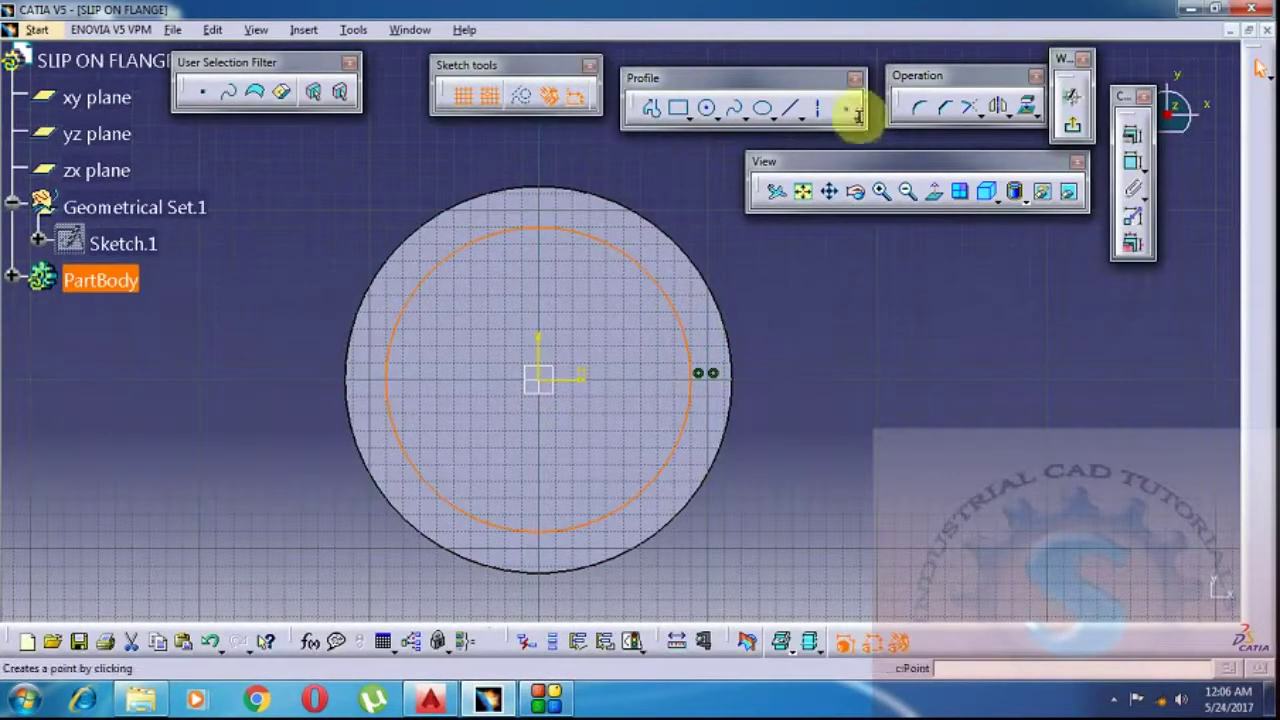
{"action": "left_click", "coordinate": [1132, 134]}
{"action": "left_click", "coordinate": [768, 286]}
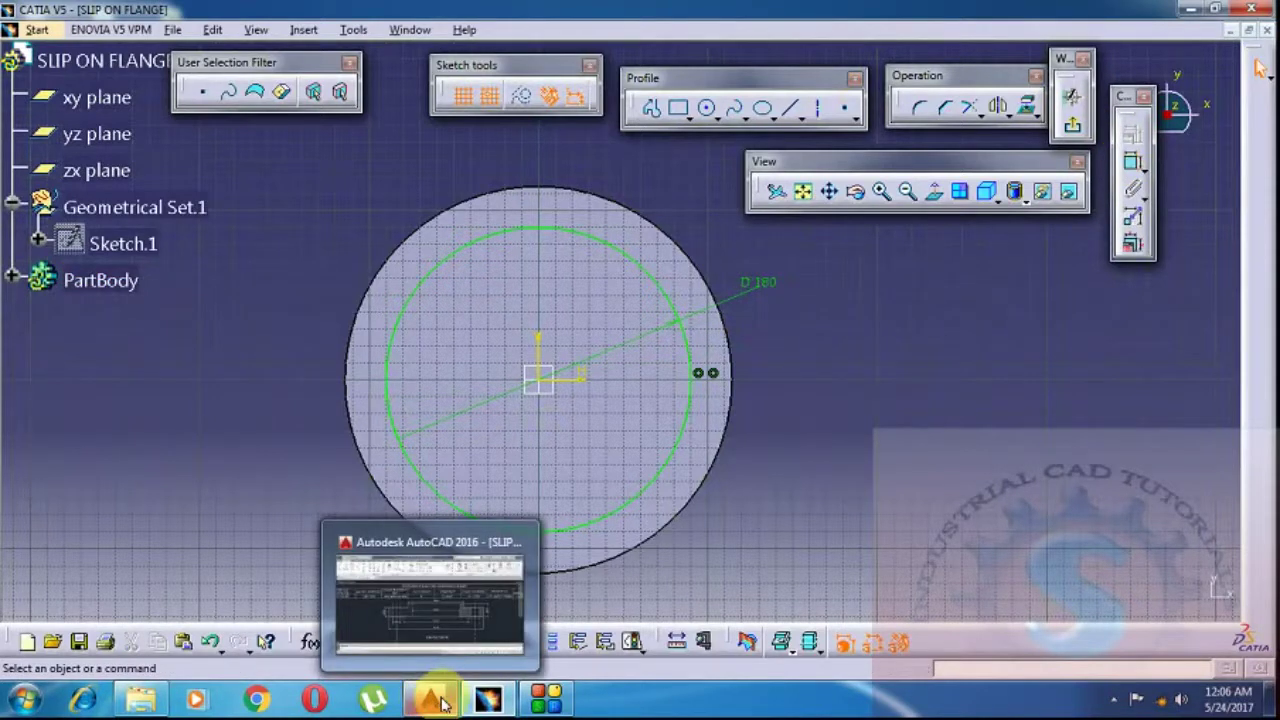
- Switch to the AutoCAD drawing and examine the flange views and specification table for the bolt-hole pitch circle and hole diameter
{"action": "left_click", "coordinate": [430, 700]}
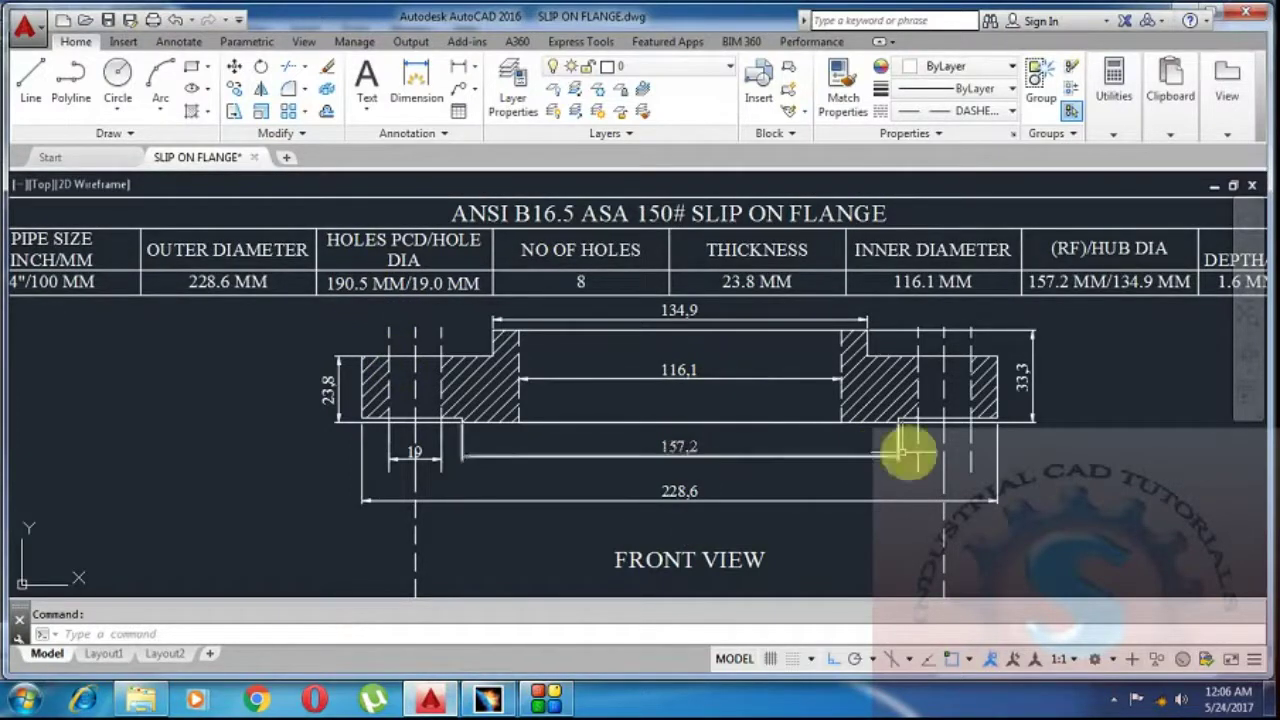
{"action": "scroll", "coordinate": [940, 445], "scroll_direction": "down", "scroll_amount": 5}
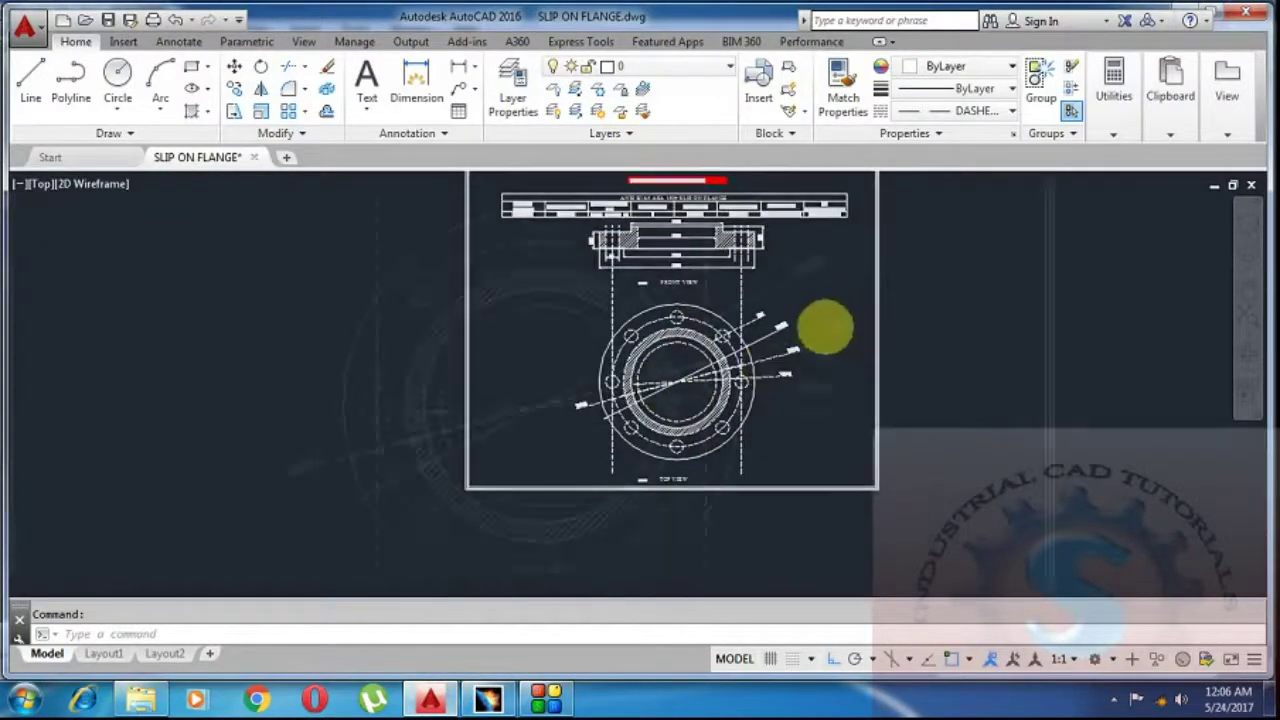
{"action": "scroll", "coordinate": [825, 327], "scroll_direction": "up", "scroll_amount": 8}
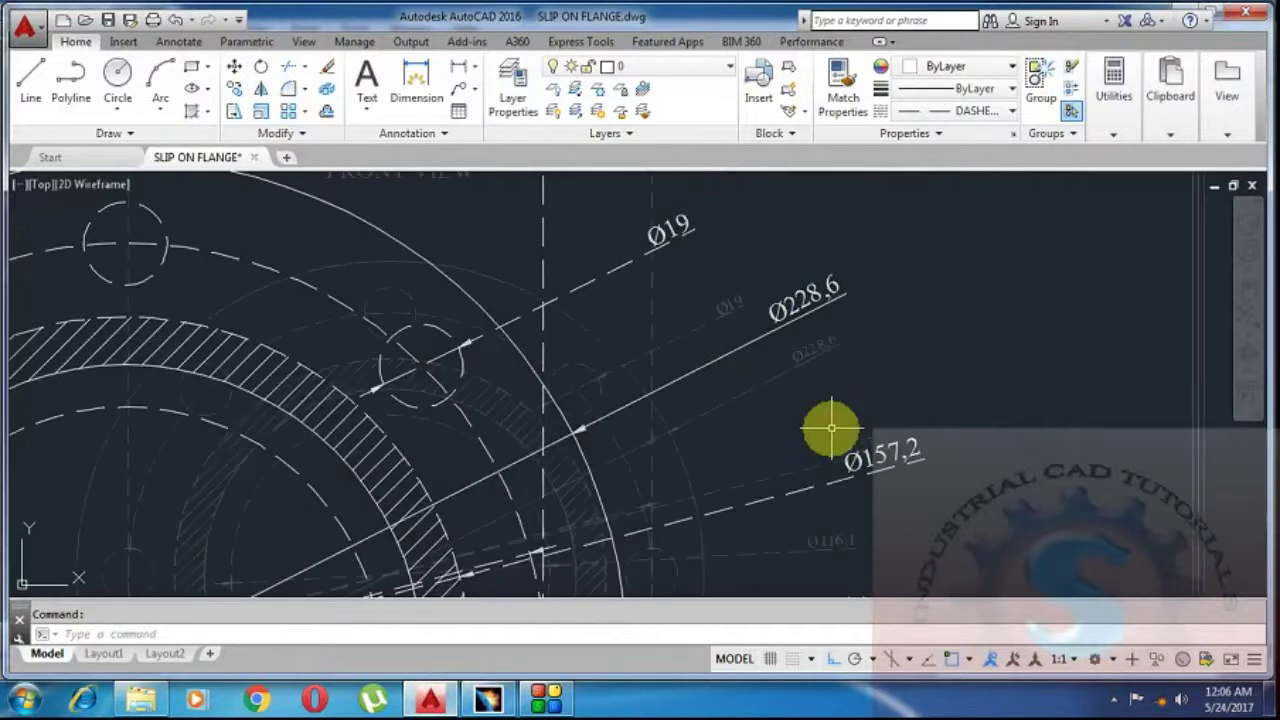
{"action": "scroll", "coordinate": [831, 428], "scroll_direction": "down", "scroll_amount": 5}
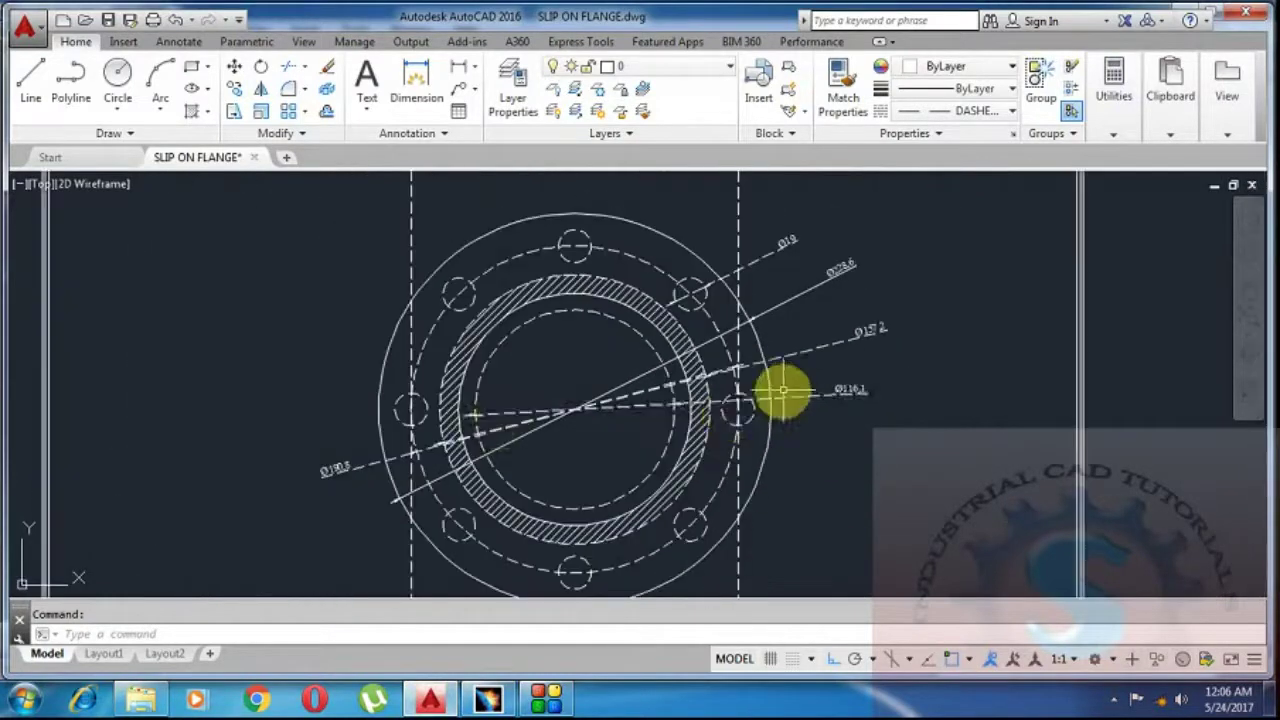
{"action": "scroll", "coordinate": [330, 468], "scroll_direction": "up", "scroll_amount": 3}
{"action": "scroll", "coordinate": [543, 423], "scroll_direction": "down", "scroll_amount": 6}
{"action": "scroll", "coordinate": [537, 414], "scroll_direction": "up", "scroll_amount": 5}
{"action": "middle_click_drag", "start_coordinate": [537, 414], "coordinate": [537, 457]}
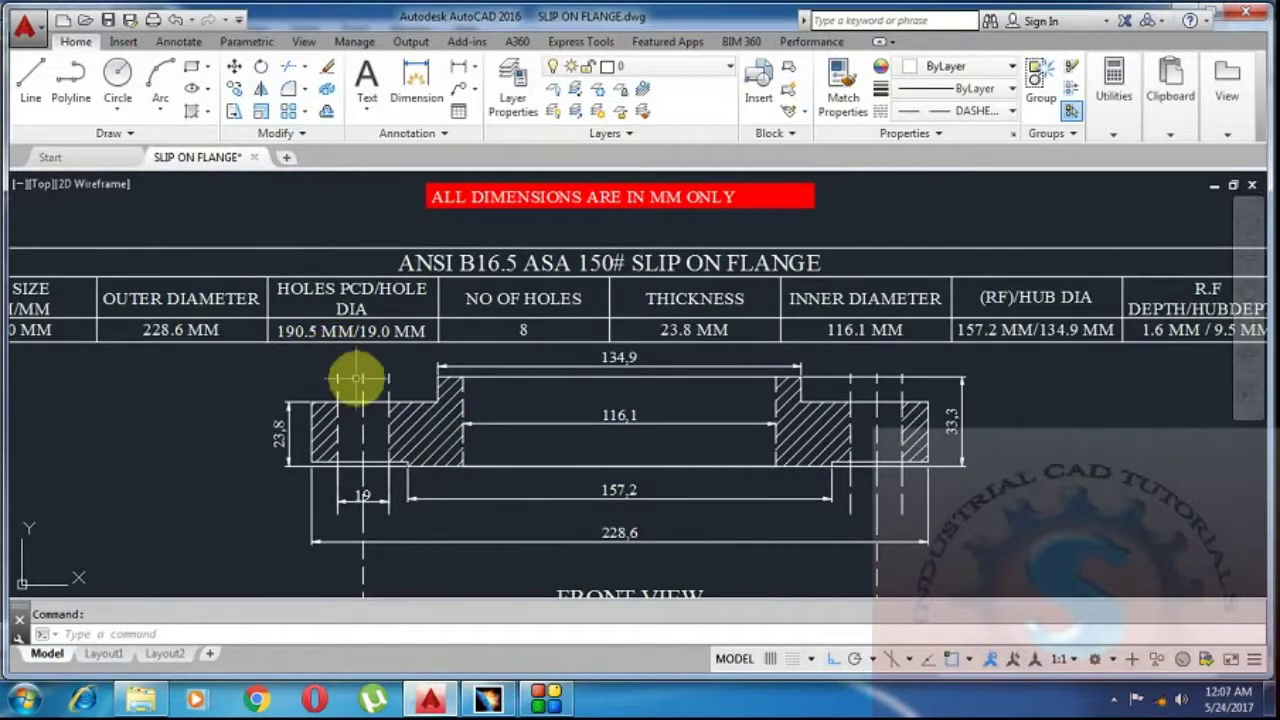
{"action": "middle_click_drag", "start_coordinate": [357, 378], "coordinate": [377, 371]}
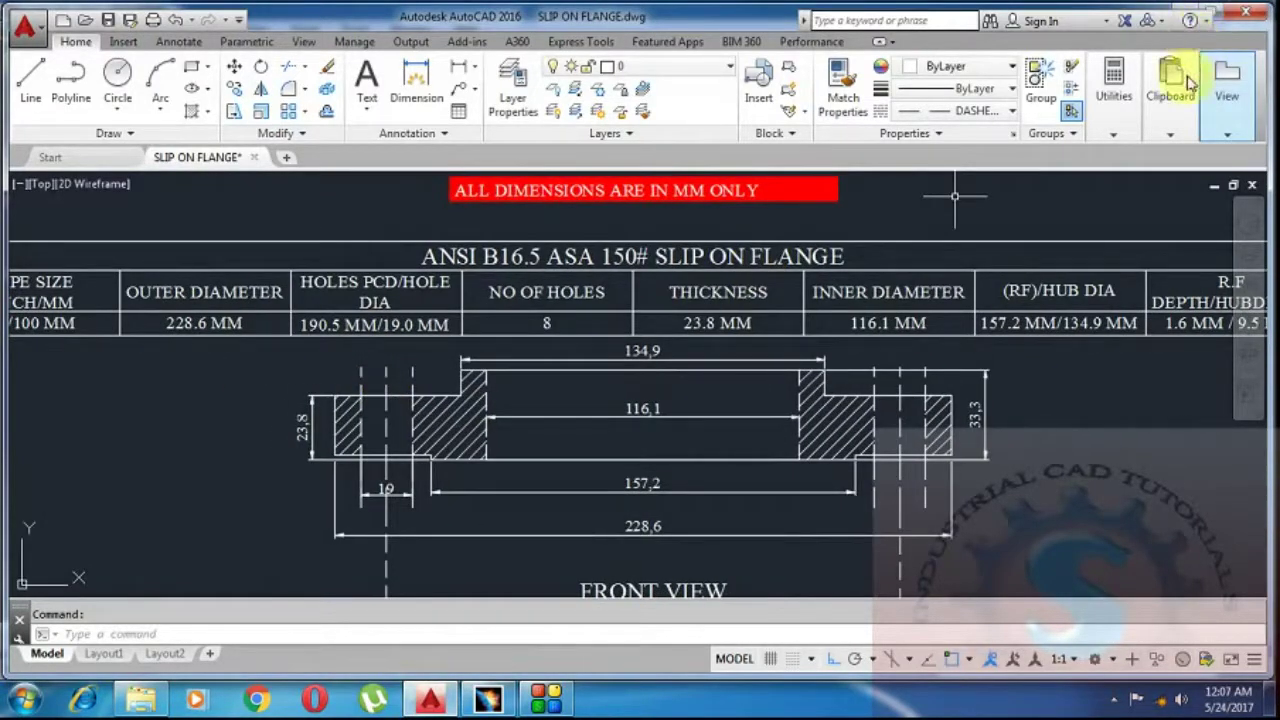
- Return to CATIA V5 and set the pitch circle's diameter to 190.5 mm
{"action": "left_click", "coordinate": [424, 700]}
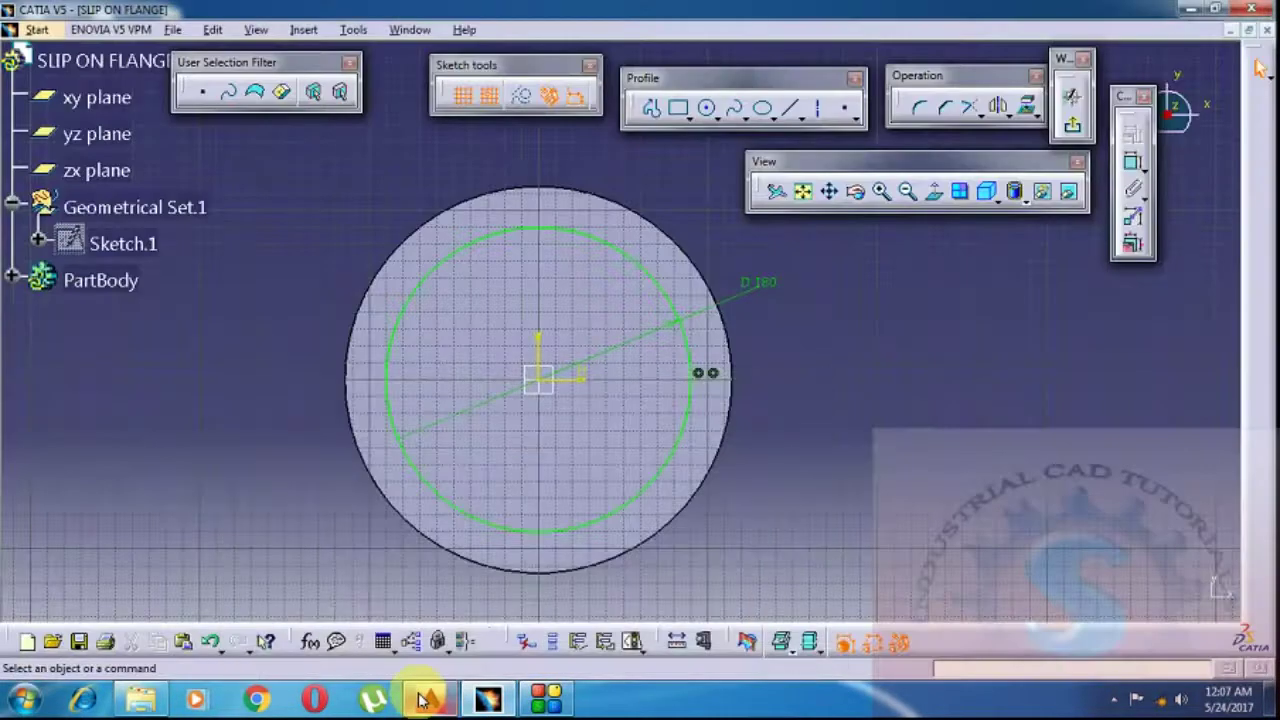
{"action": "double_click", "coordinate": [768, 281]}
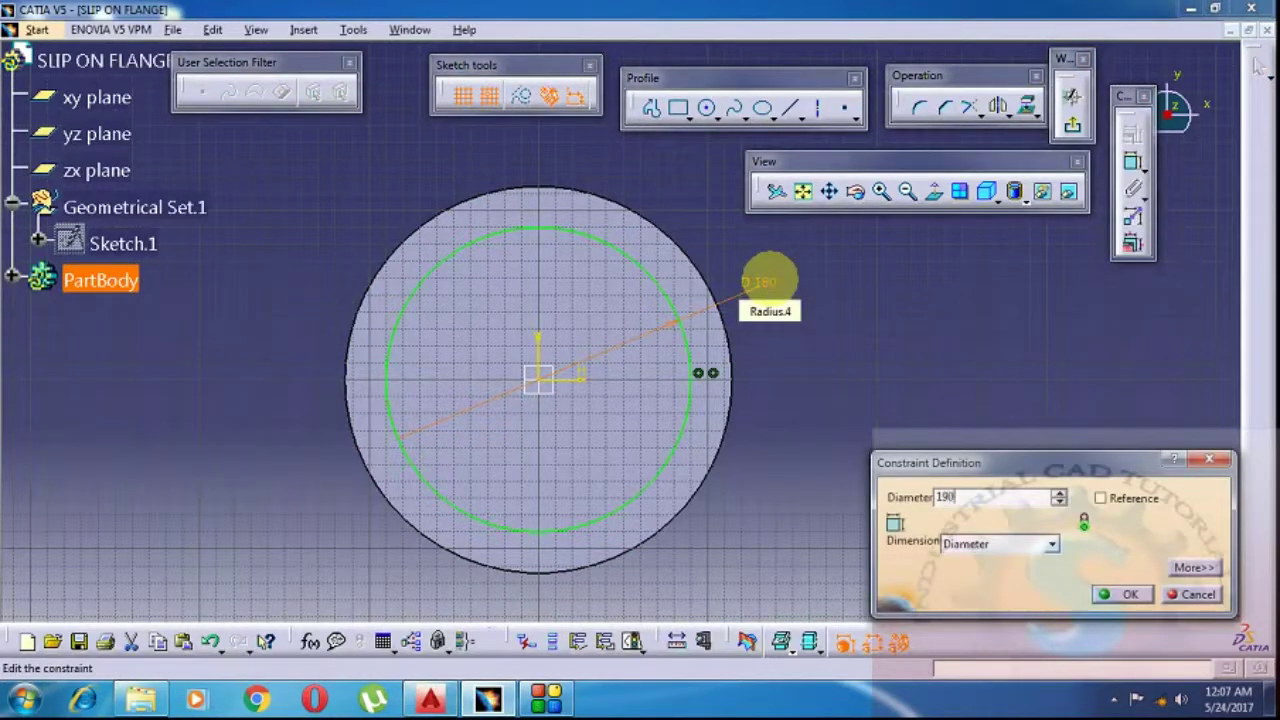
{"action": "key", "text": "Return"}
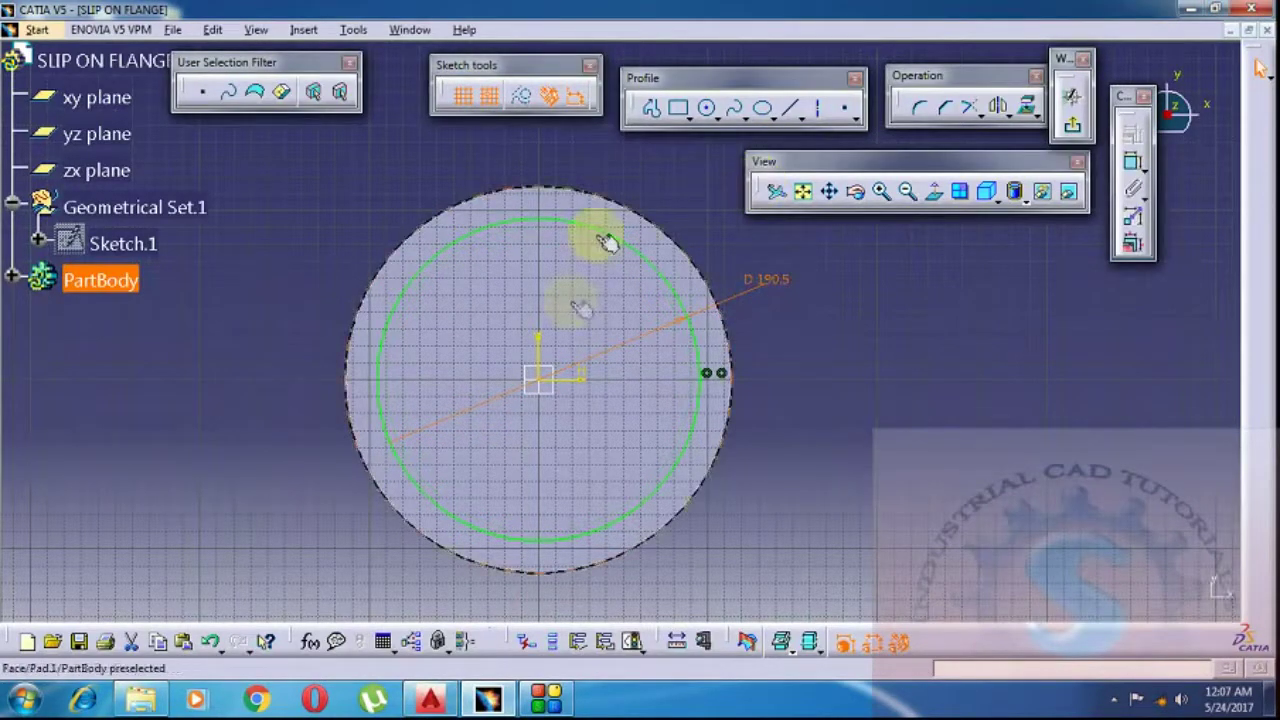
- Sketch a small bolt-hole circle centred where the 190.5 mm pitch circle crosses the positive H axis
{"action": "left_click", "coordinate": [708, 109]}
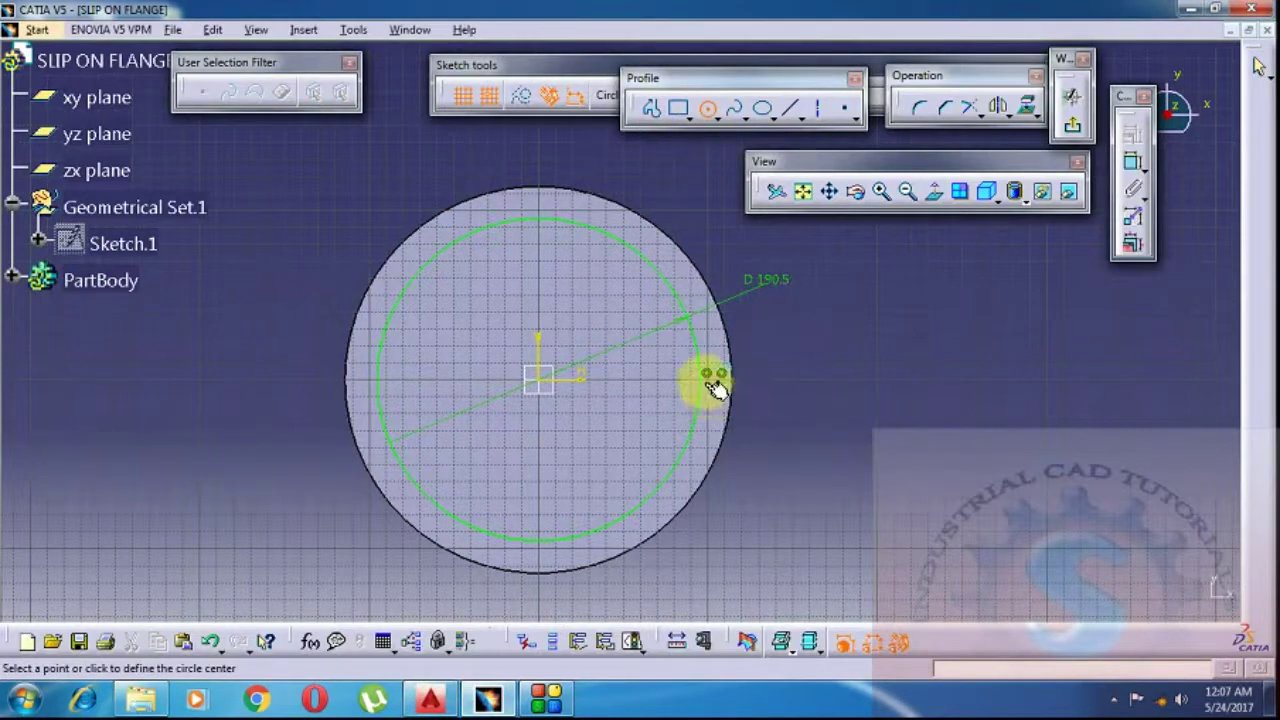
{"action": "left_click", "coordinate": [706, 379]}
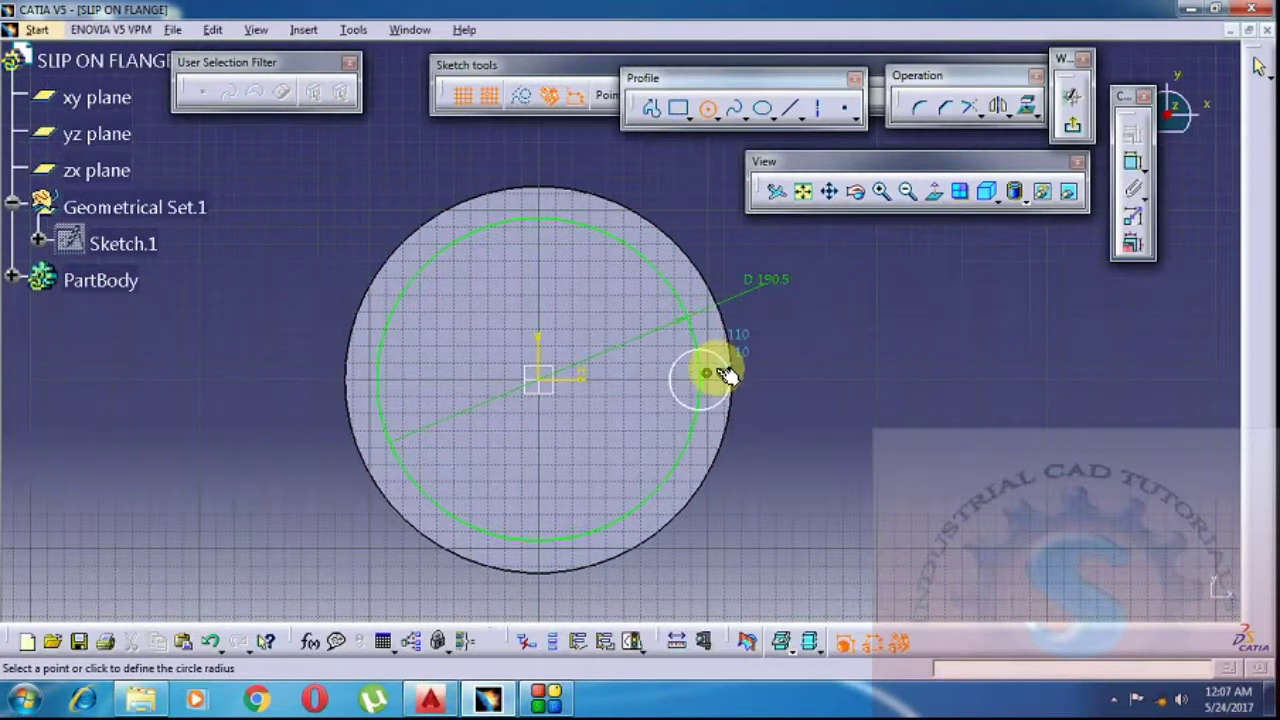
{"action": "left_click", "coordinate": [726, 374]}
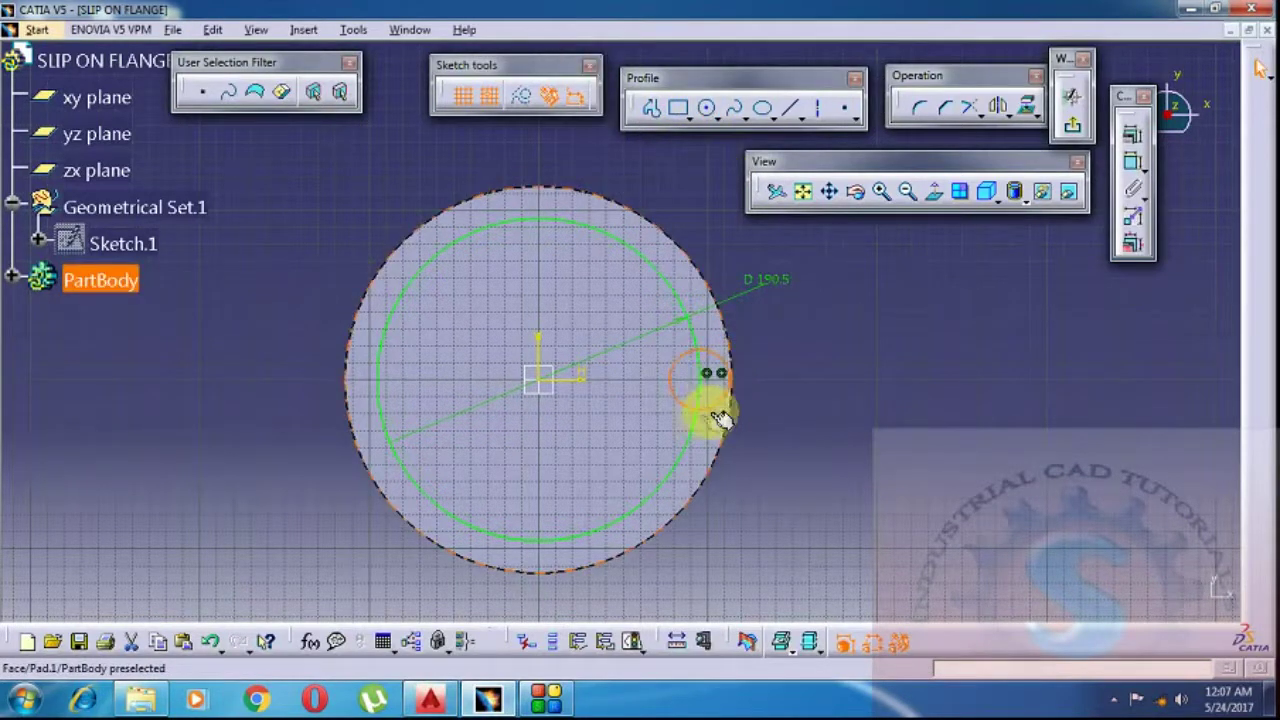
- Dimension the bolt-hole circle, check the hole size in the AutoCAD drawing, and set its diameter to 19 mm in CATIA V5
{"action": "left_click", "coordinate": [1131, 167]}
{"action": "left_click", "coordinate": [802, 348]}
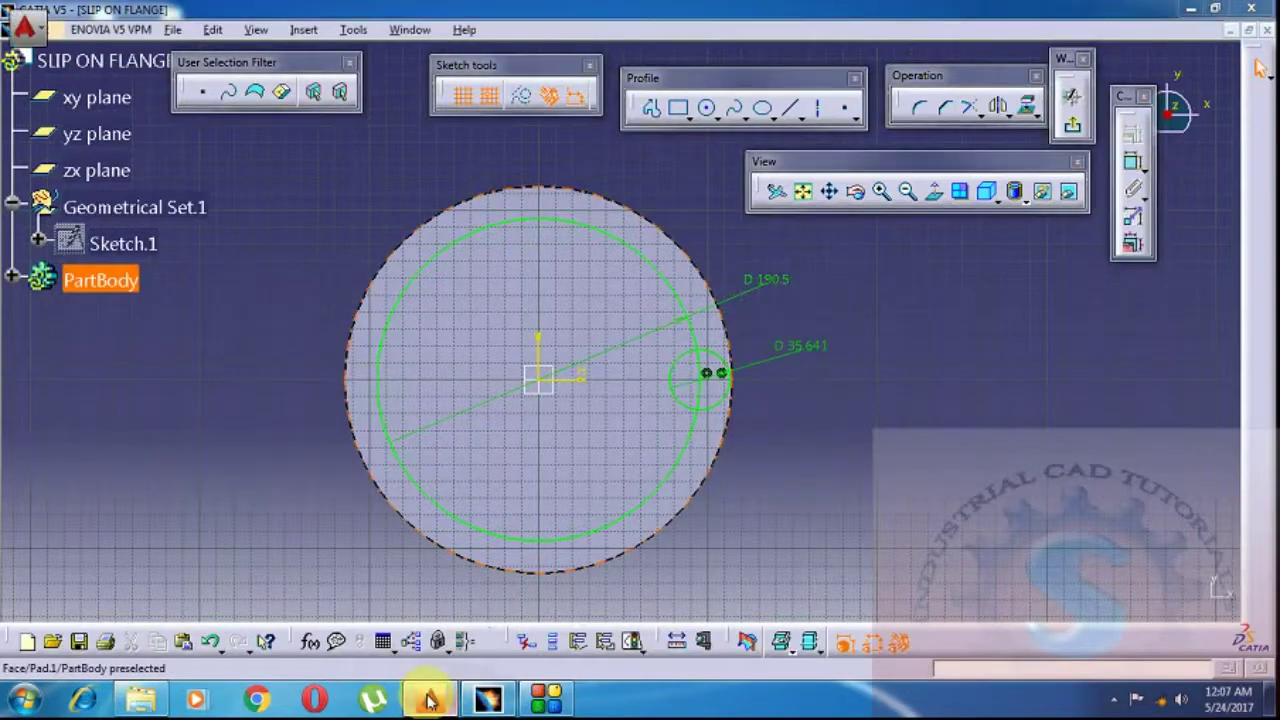
{"action": "left_click", "coordinate": [430, 700]}
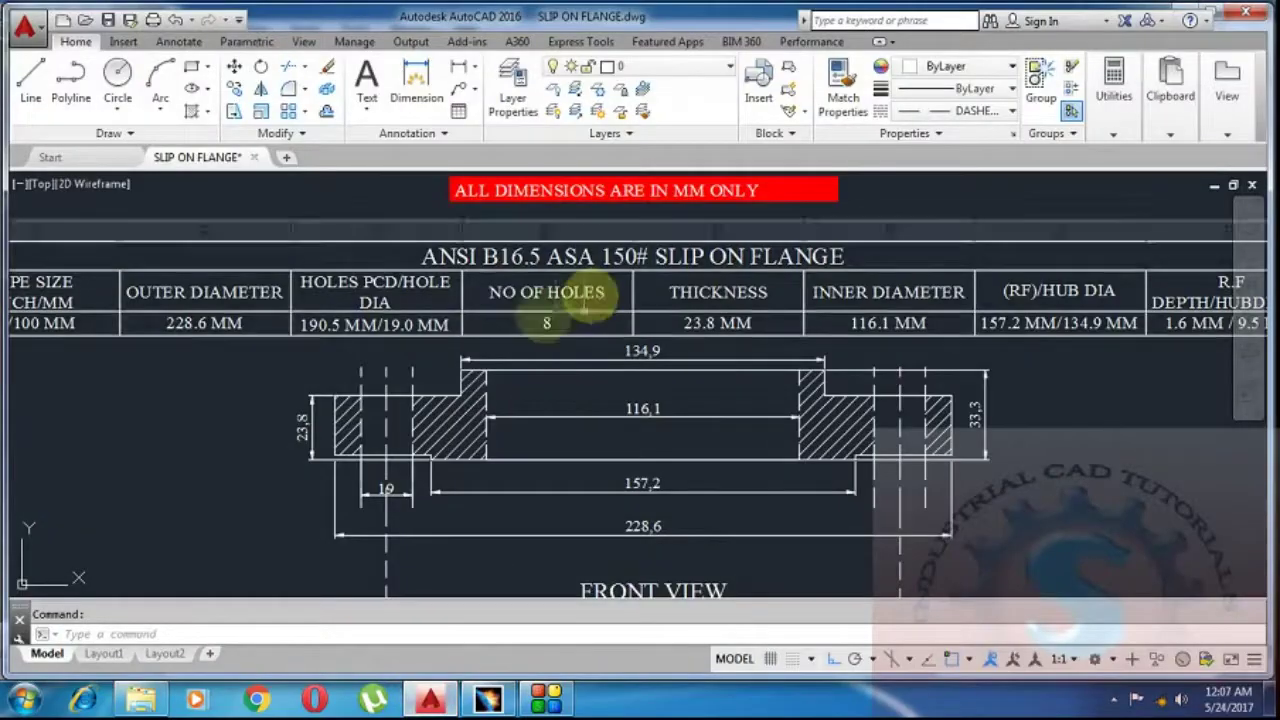
{"action": "left_click", "coordinate": [433, 700]}
{"action": "double_click", "coordinate": [808, 348]}
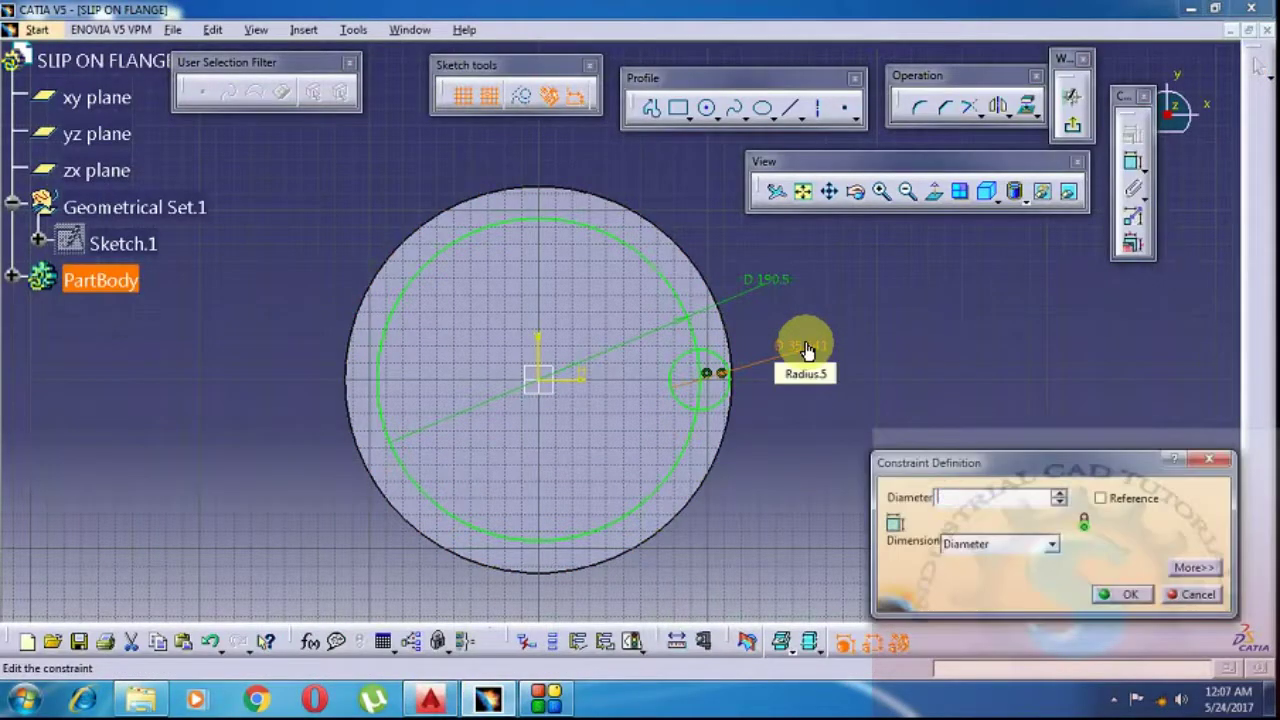
{"action": "type", "text": "19"}
{"action": "key", "text": "Return"}
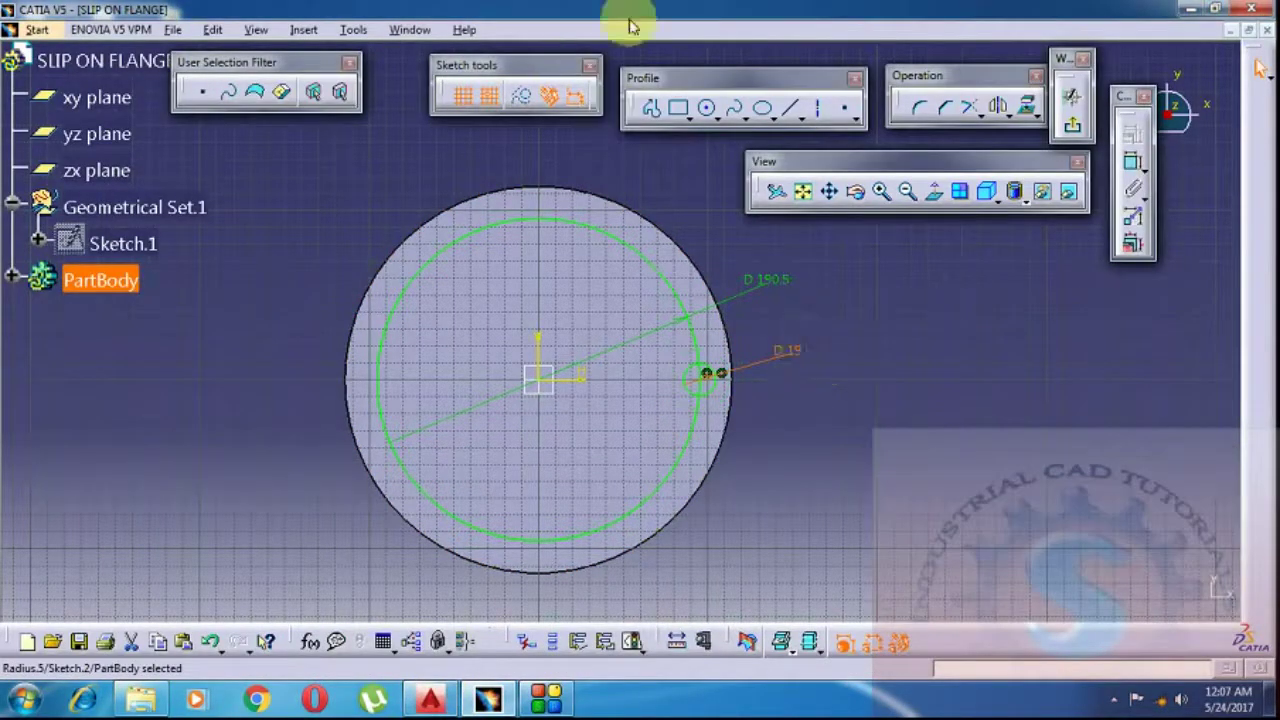
- Delete the 190.5 mm pitch circle and exit the sketch, keeping the sketch itself
{"action": "middle_click_drag", "start_coordinate": [818, 418], "coordinate": [820, 377]}
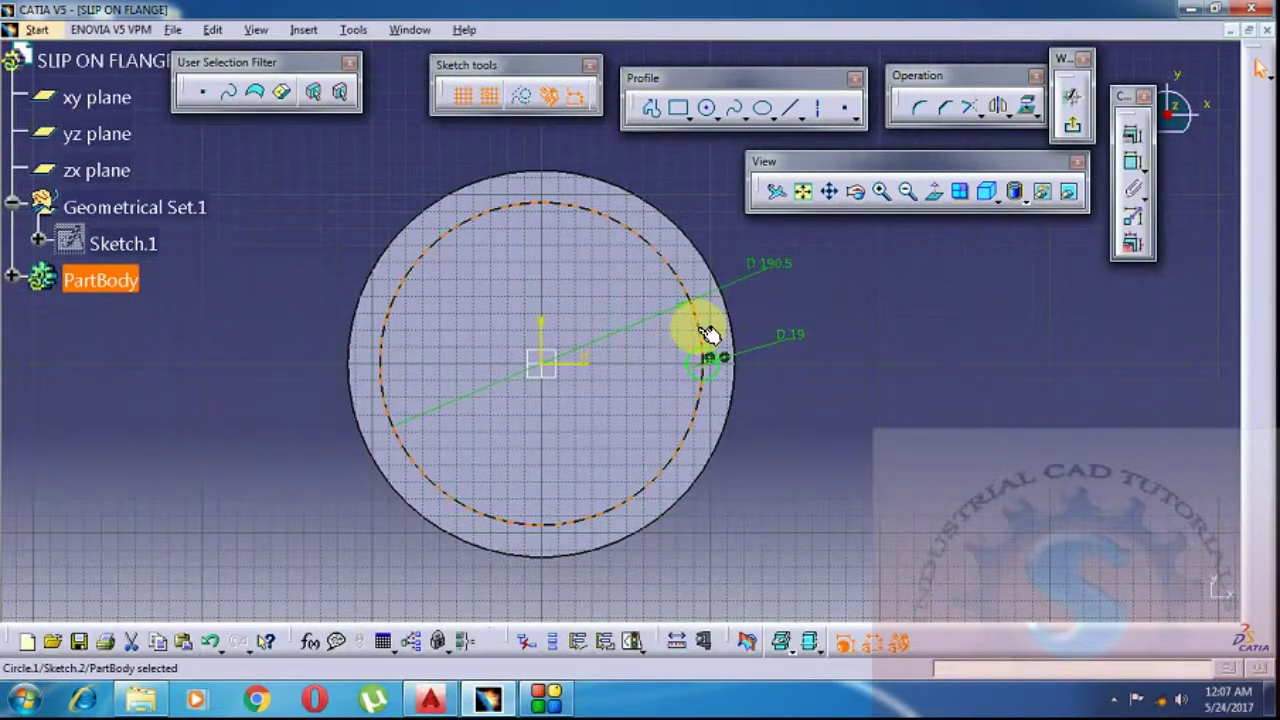
{"action": "key", "text": "Delete"}
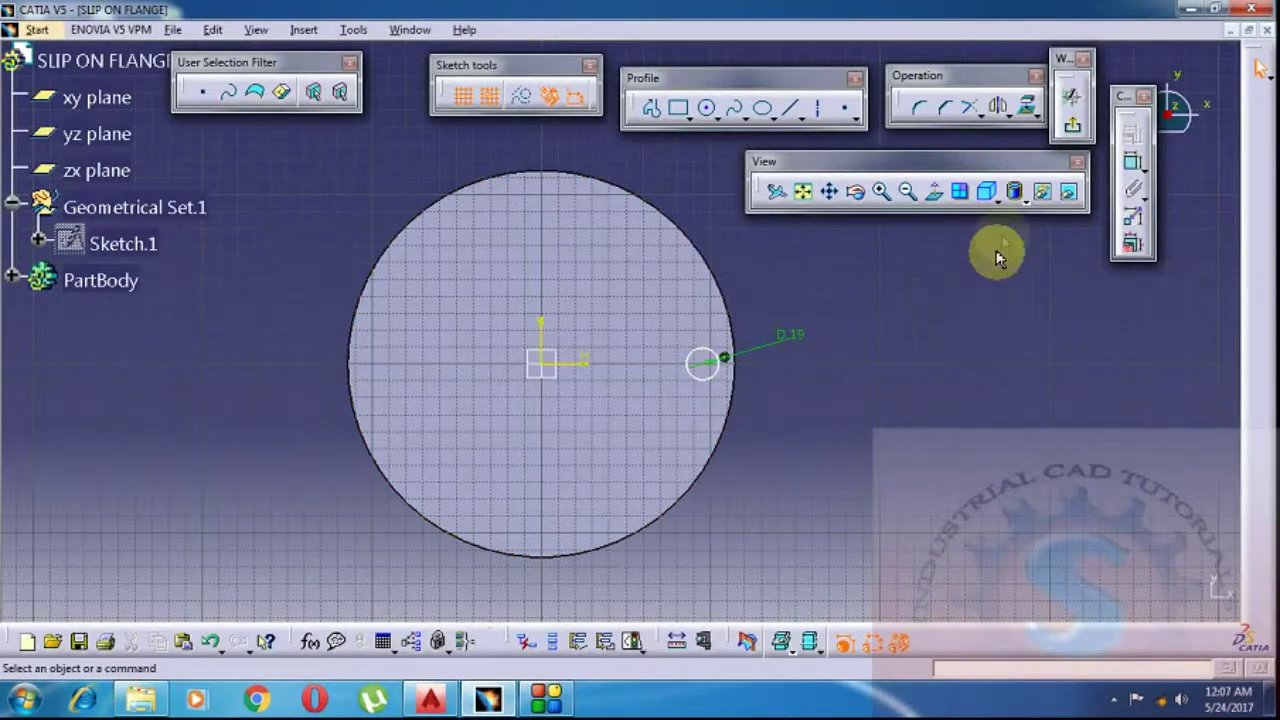
{"action": "left_click", "coordinate": [1072, 130]}
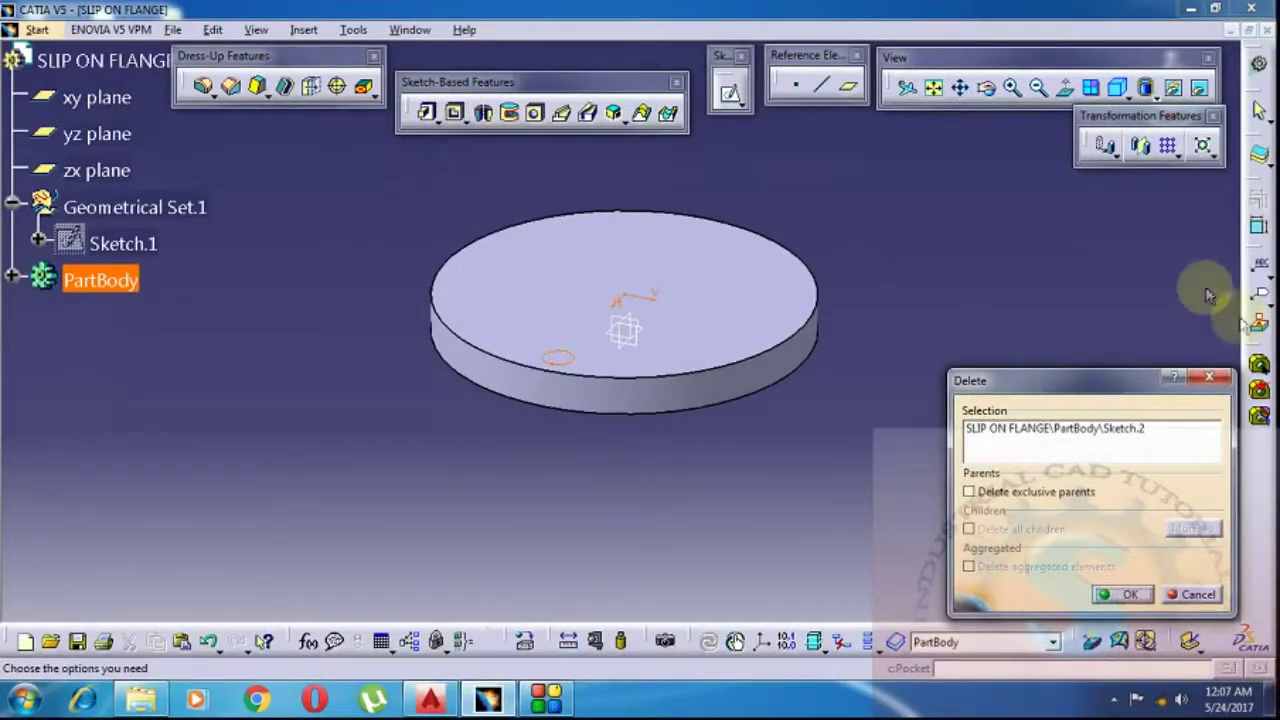
{"action": "left_click", "coordinate": [1224, 376]}
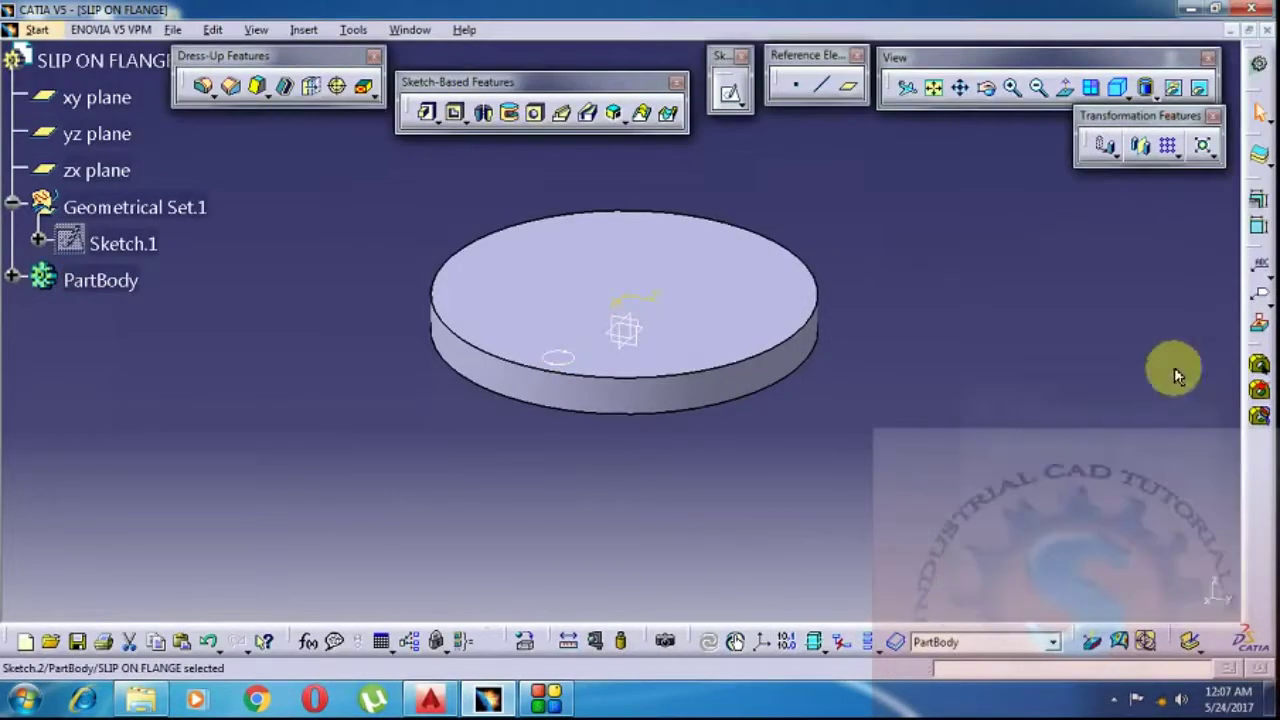
- Cut the bolt hole through the disc as a Pocket 23.8 mm deep from the 19 mm circle sketch
{"action": "left_click", "coordinate": [456, 114]}
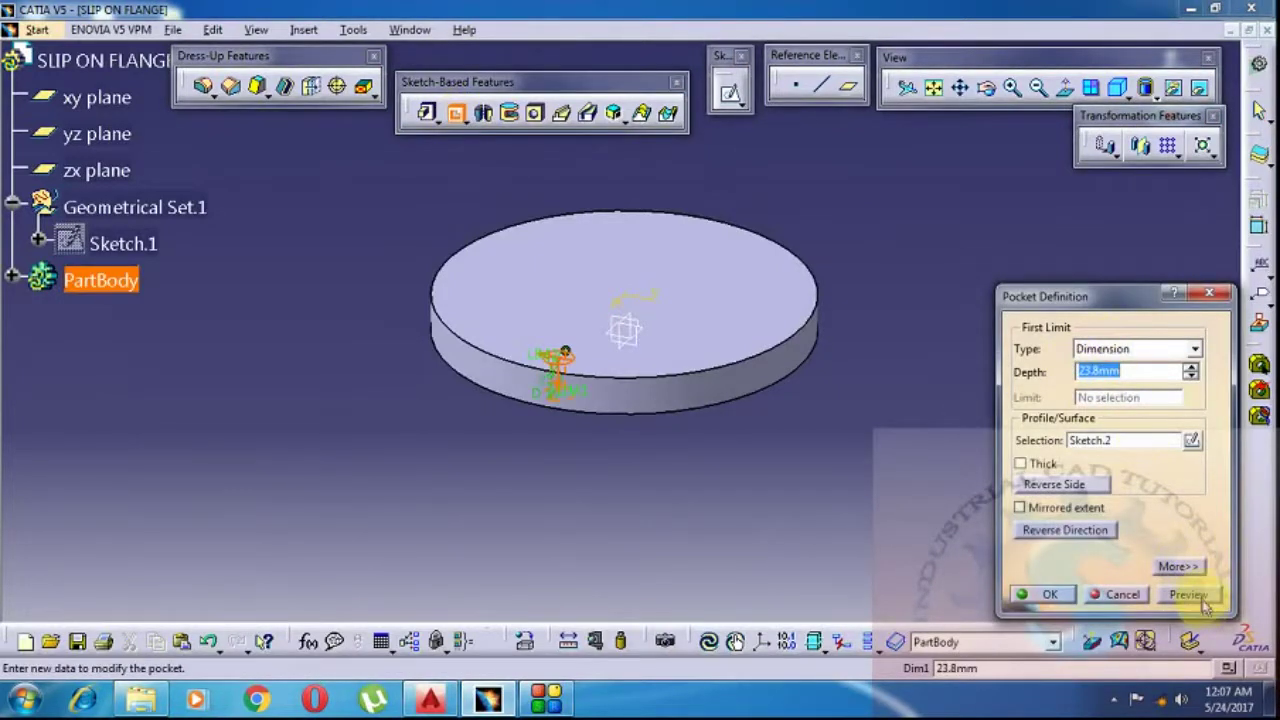
{"action": "left_click", "coordinate": [1045, 594]}
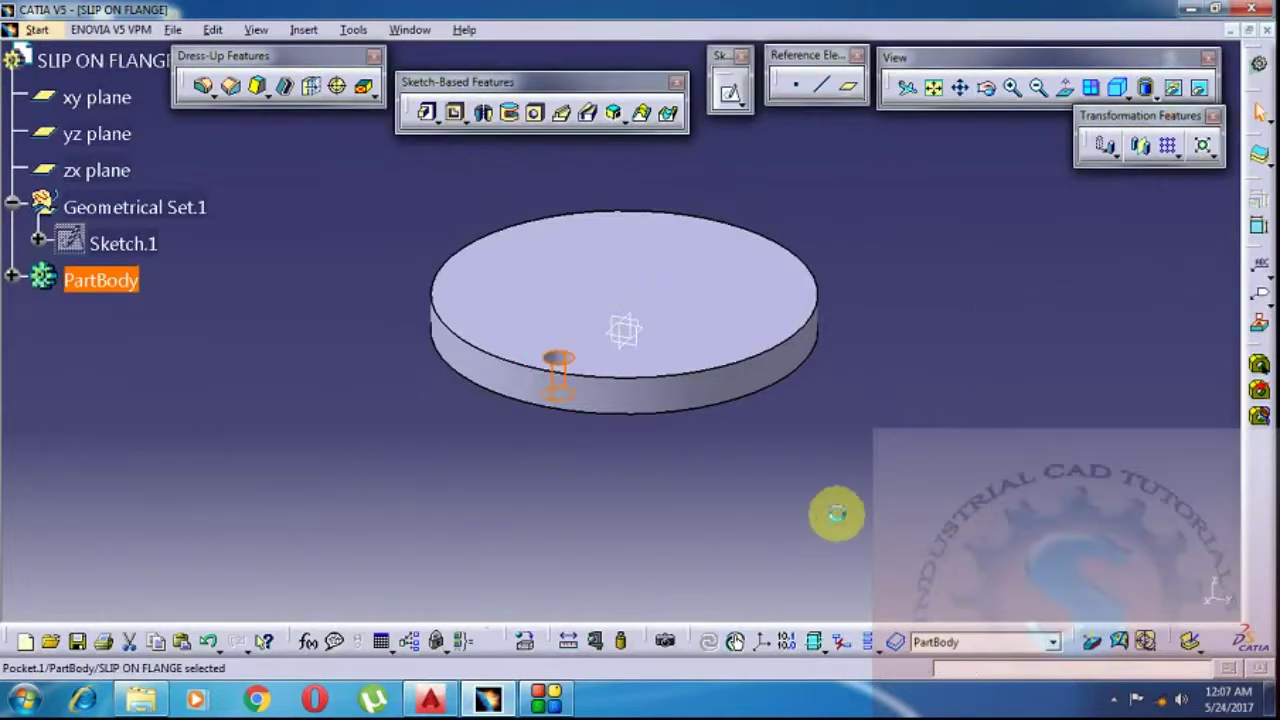
{"action": "left_click", "coordinate": [836, 514]}
{"action": "middle_click_drag", "start_coordinate": [903, 357], "coordinate": [665, 533]}
- Switch to the AutoCAD drawing and examine the specification table and top view for the number and arrangement of bolt holes
{"action": "left_click", "coordinate": [431, 700]}
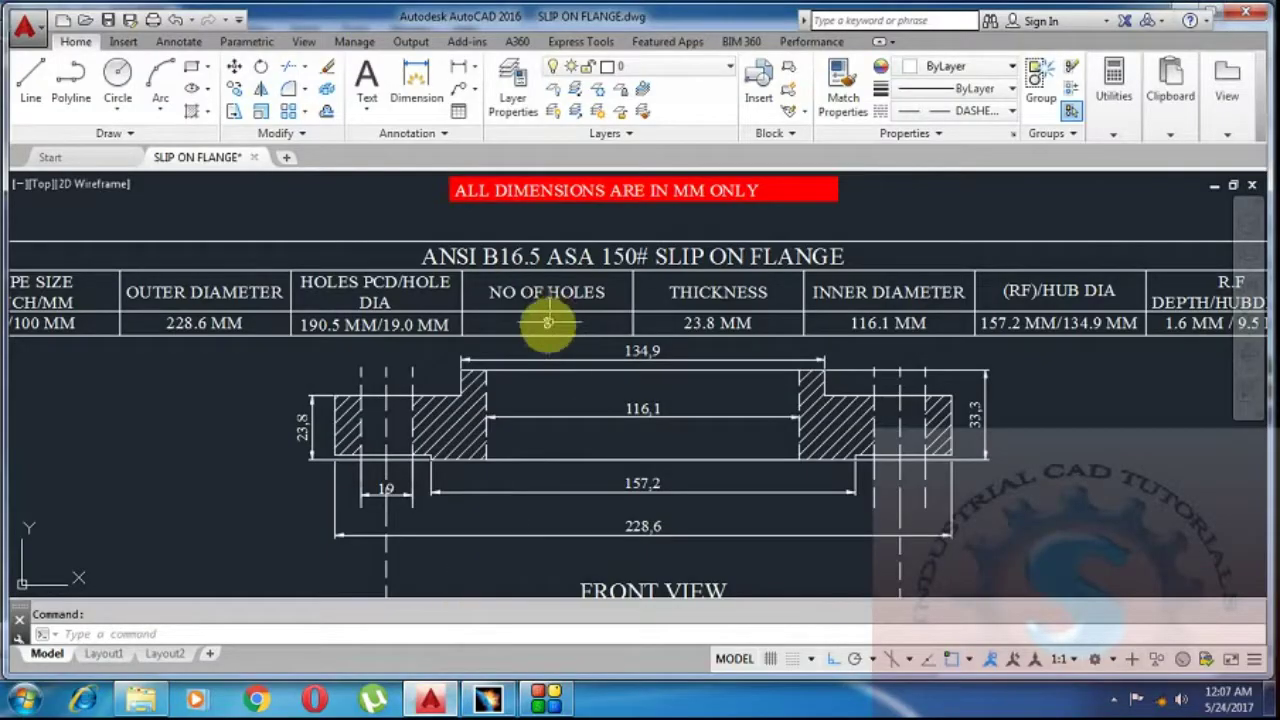
{"action": "scroll", "coordinate": [517, 413], "scroll_direction": "down", "scroll_amount": 3}
{"action": "scroll", "coordinate": [571, 466], "scroll_direction": "up", "scroll_amount": 2}
{"action": "middle_click_drag", "start_coordinate": [571, 466], "coordinate": [577, 340]}
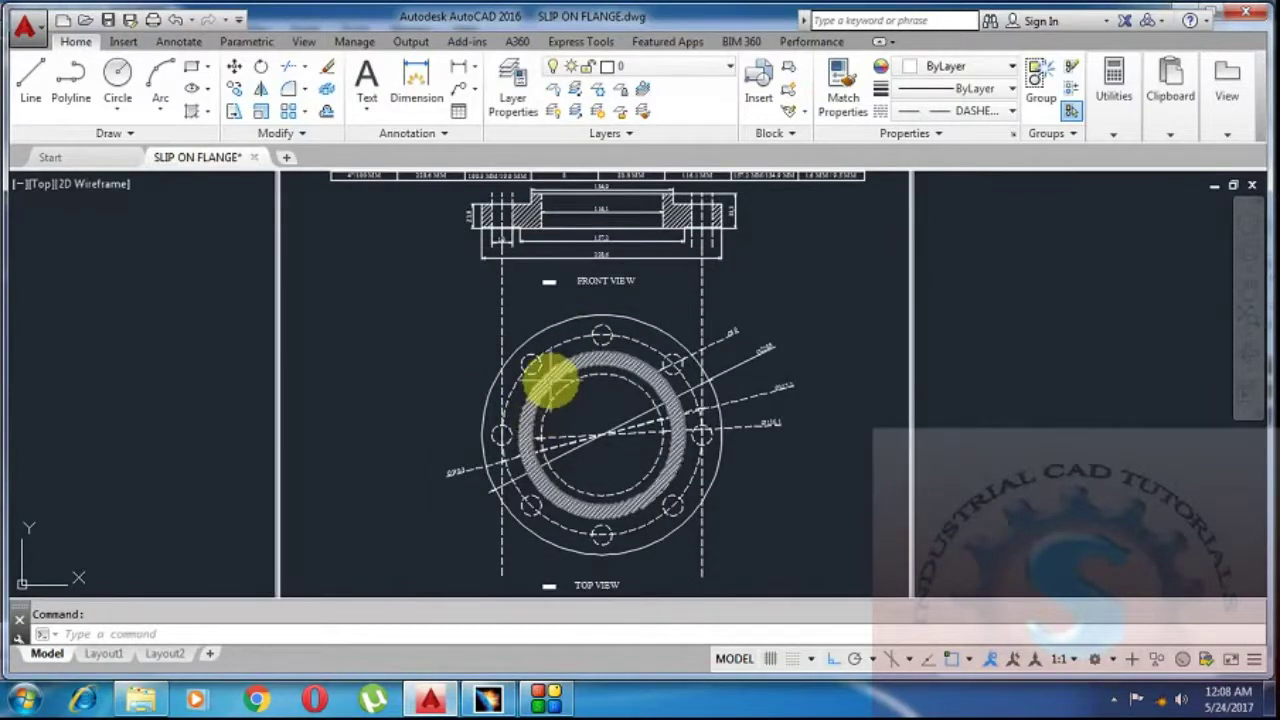
{"action": "scroll", "coordinate": [553, 340], "scroll_direction": "up", "scroll_amount": 1}
{"action": "scroll", "coordinate": [627, 383], "scroll_direction": "up", "scroll_amount": 2}
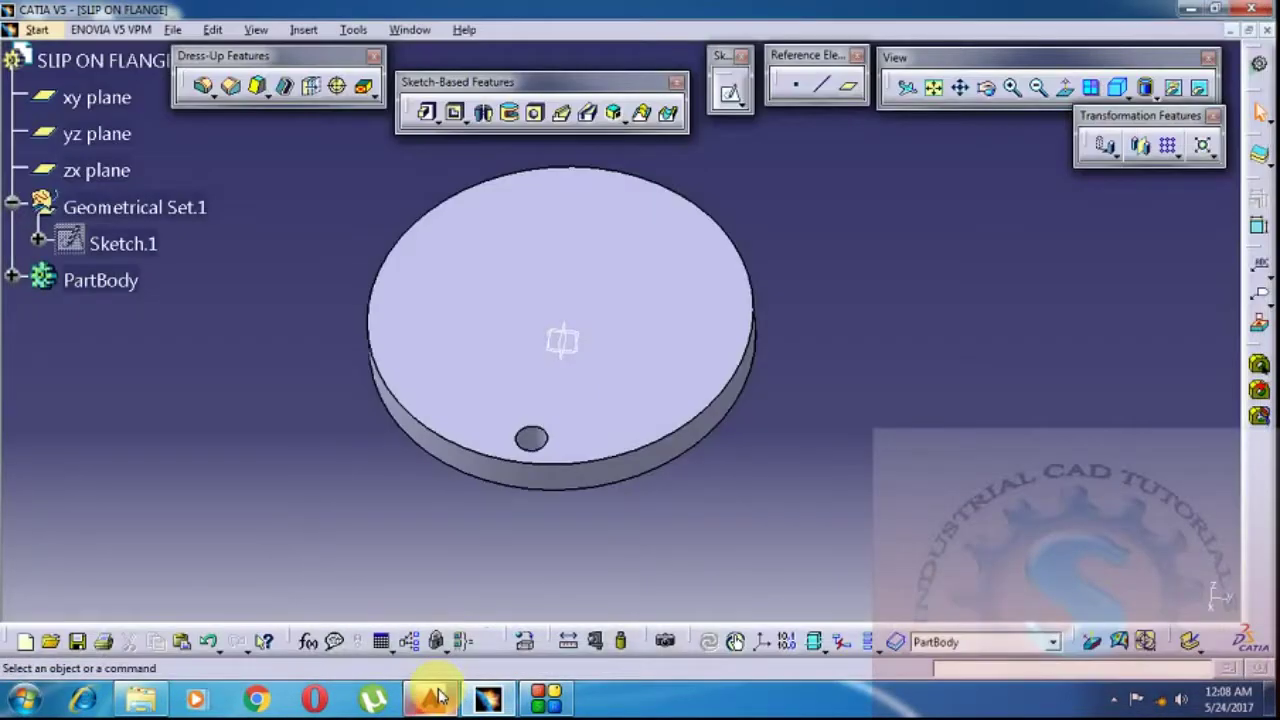
- Return to CATIA V5 and circular-pattern the bolt hole with 8 instances at 45° spacing, using the disc's outer face as reference
{"action": "middle_click_drag", "start_coordinate": [696, 432], "coordinate": [903, 486]}
{"action": "left_click_drag", "start_coordinate": [1160, 130], "coordinate": [1017, 167]}
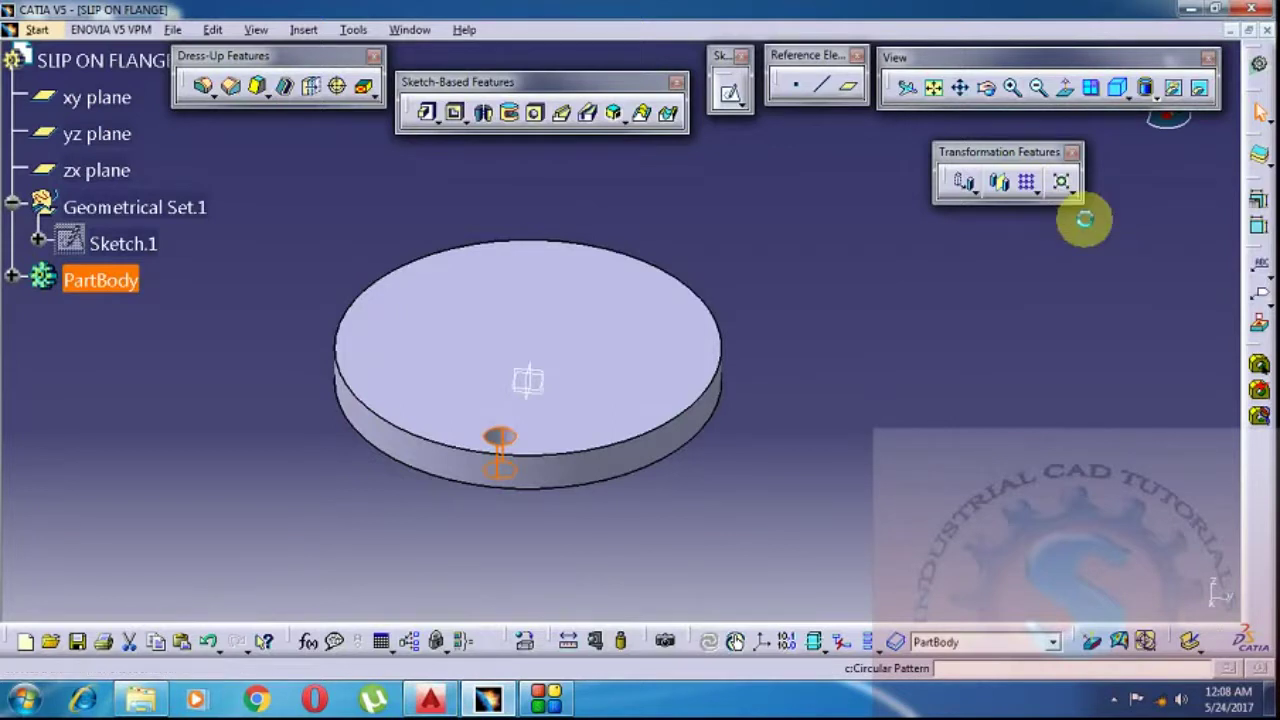
{"action": "left_click", "coordinate": [1085, 218]}
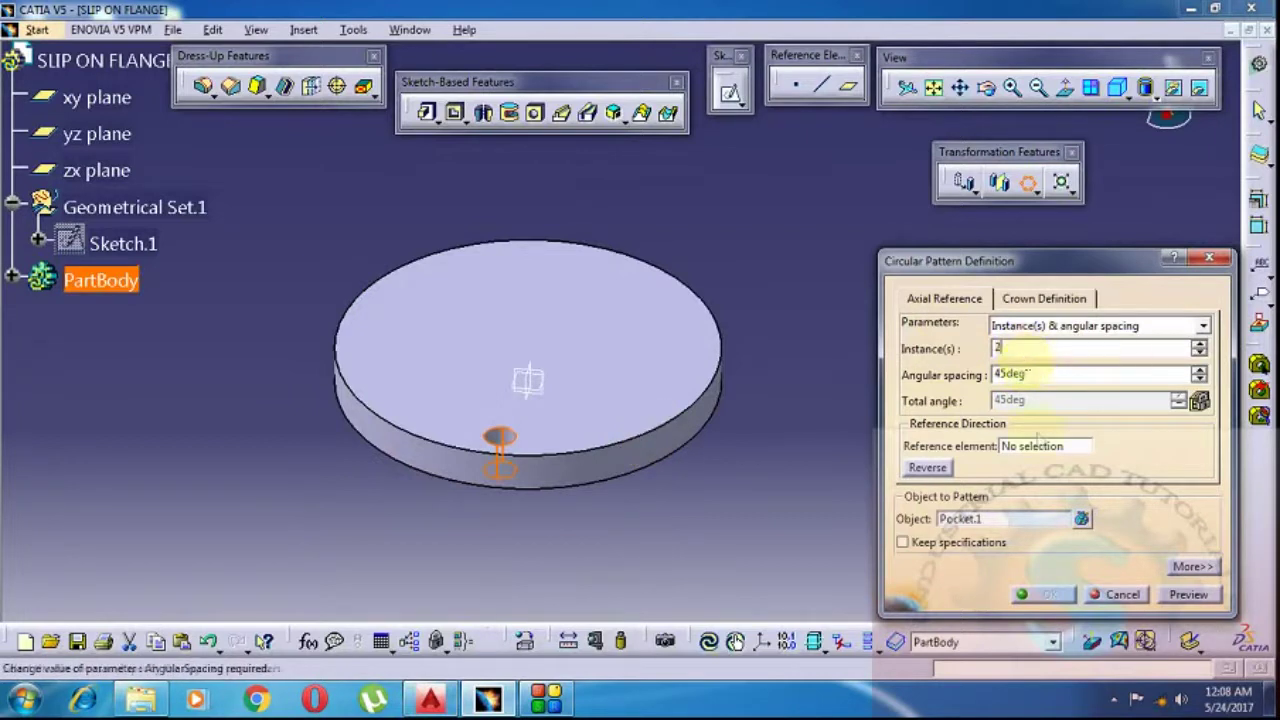
{"action": "left_click", "coordinate": [680, 434]}
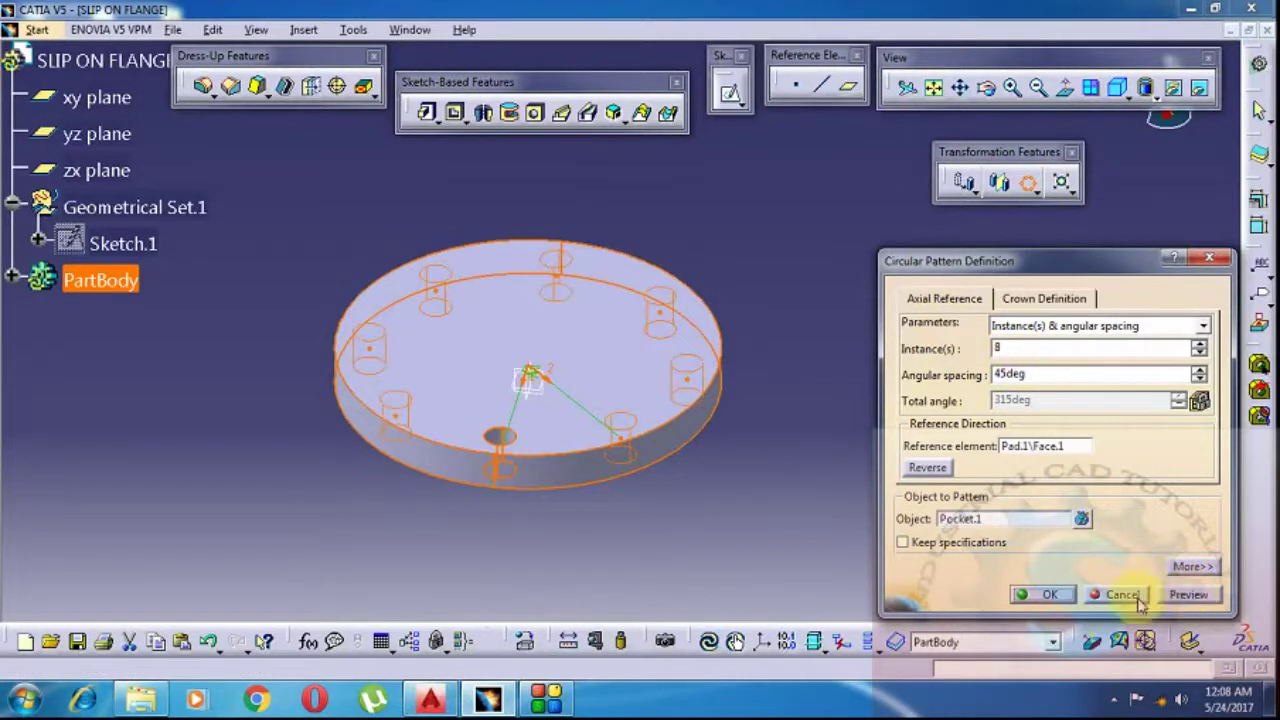
{"action": "left_click", "coordinate": [1045, 595]}
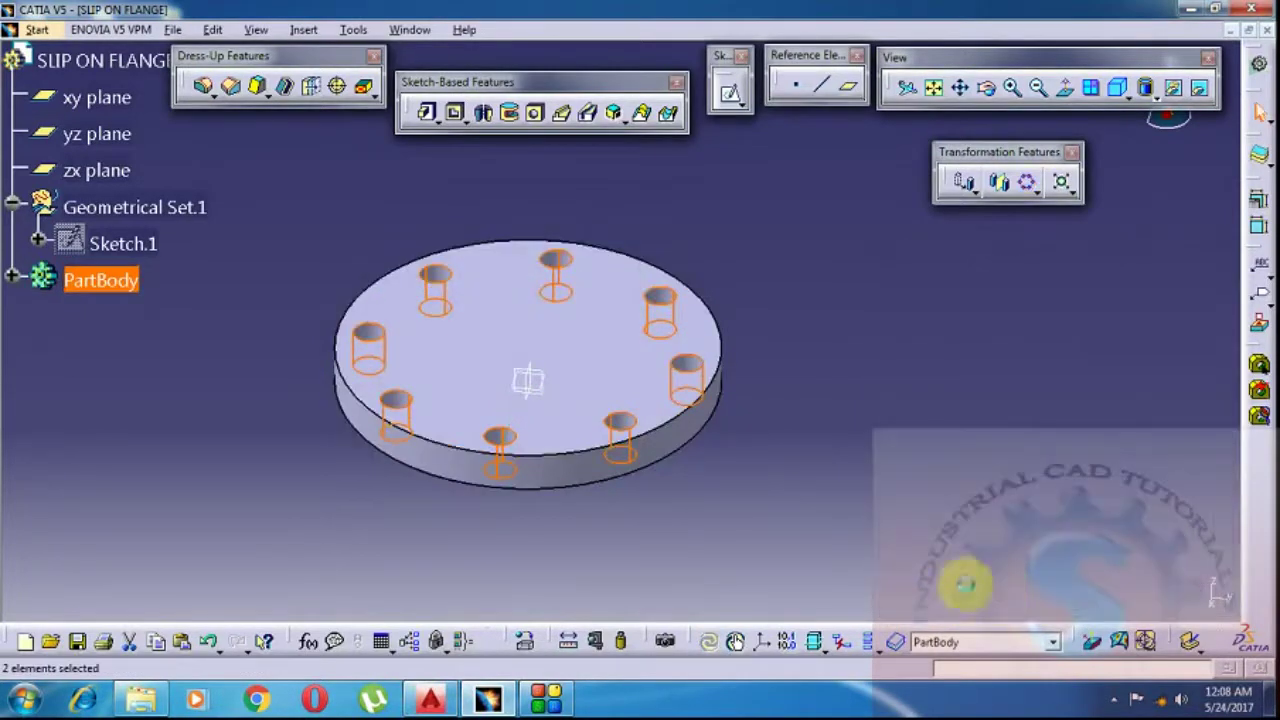
- Start a new sketch on the xy plane at the underside of the flange
{"action": "middle_click_drag", "start_coordinate": [738, 287], "coordinate": [729, 186]}
{"action": "middle_click_drag", "start_coordinate": [863, 457], "coordinate": [786, 486]}
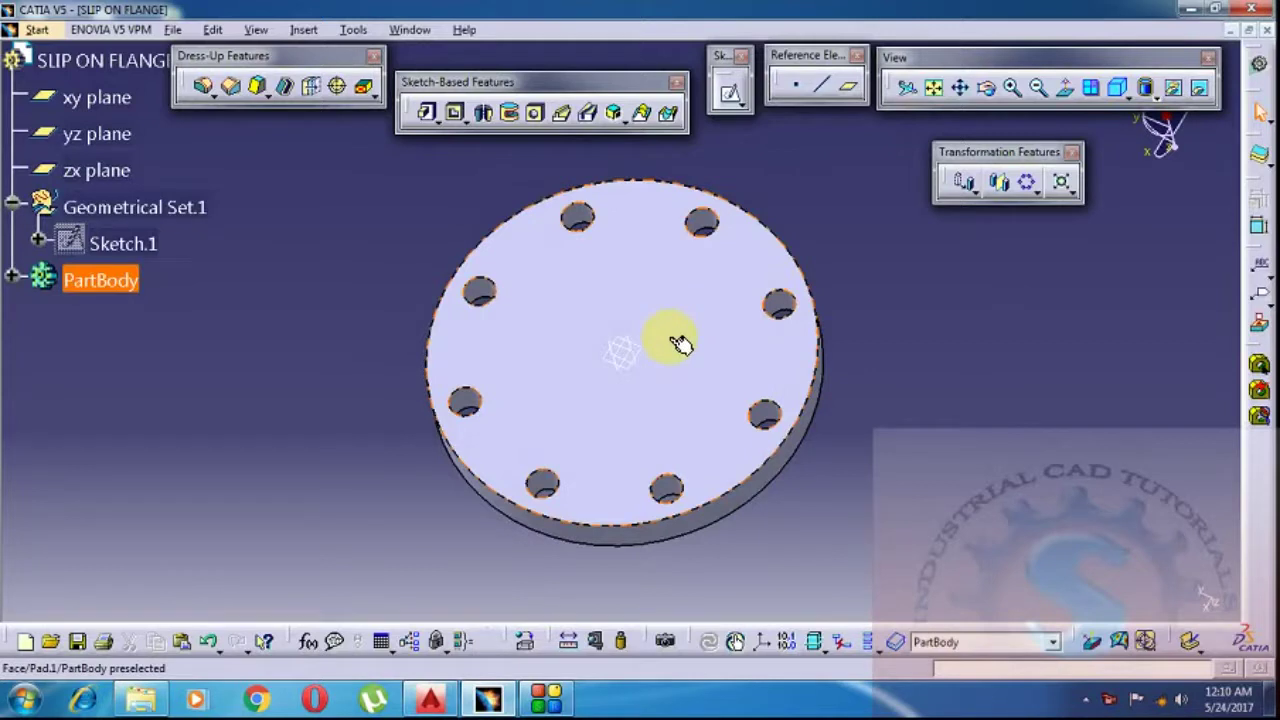
{"action": "left_click", "coordinate": [100, 97]}
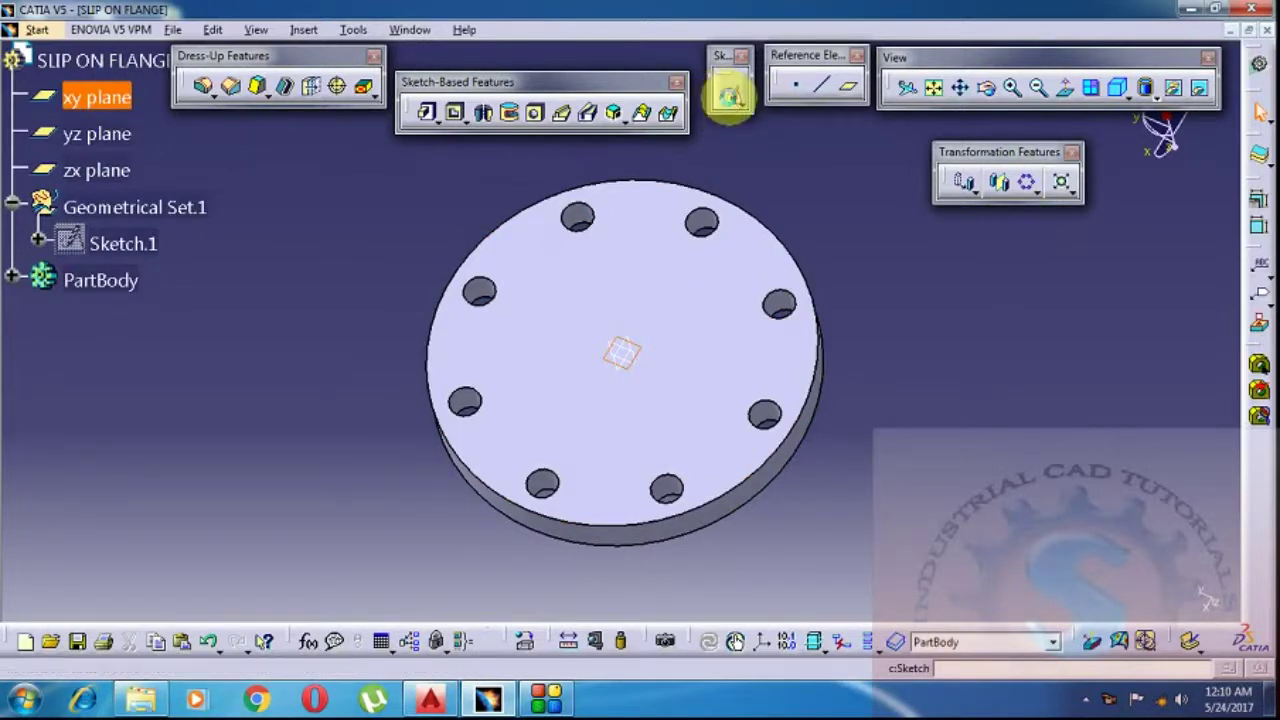
{"action": "left_click", "coordinate": [730, 95]}
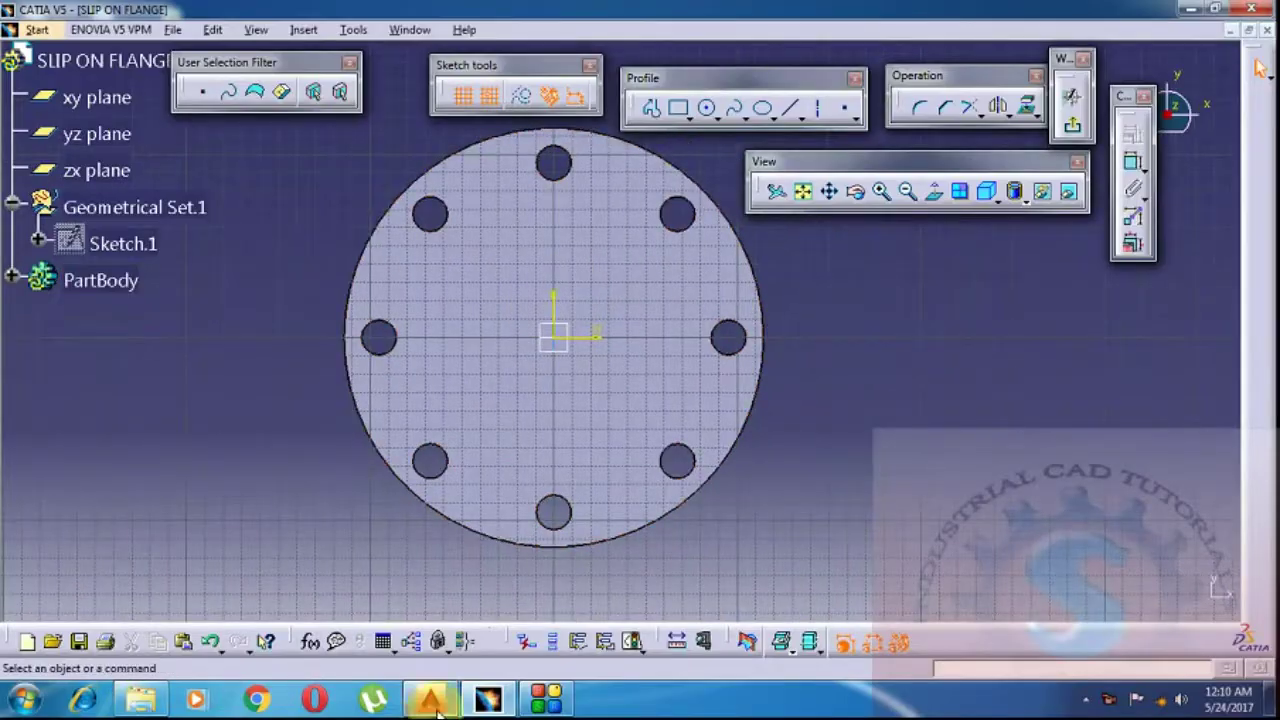
- Switch to the AutoCAD drawing and examine the front view and specification table for the raised-face diameter and depth
{"action": "left_click", "coordinate": [437, 706]}
{"action": "scroll", "coordinate": [528, 366], "scroll_direction": "up", "scroll_amount": 5}
{"action": "scroll", "coordinate": [528, 366], "scroll_direction": "up", "scroll_amount": 4}
{"action": "scroll", "coordinate": [300, 386], "scroll_direction": "down", "scroll_amount": 2}
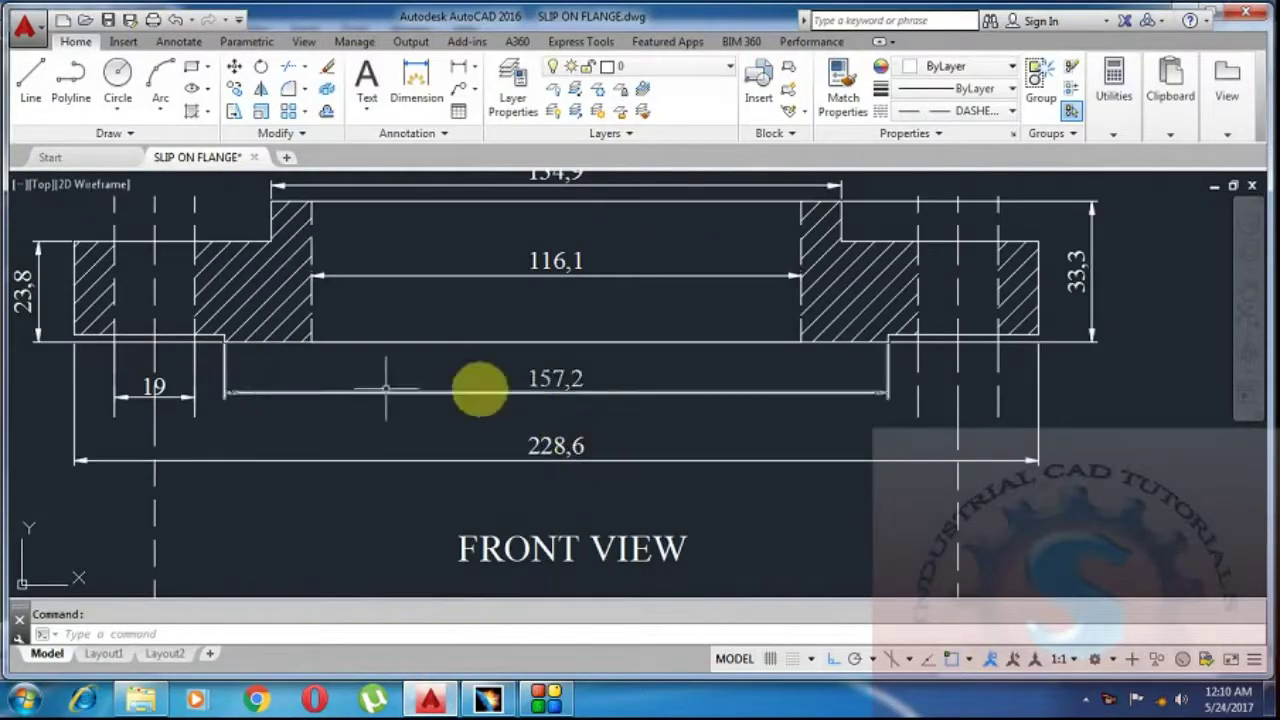
{"action": "scroll", "coordinate": [940, 362], "scroll_direction": "down", "scroll_amount": 3}
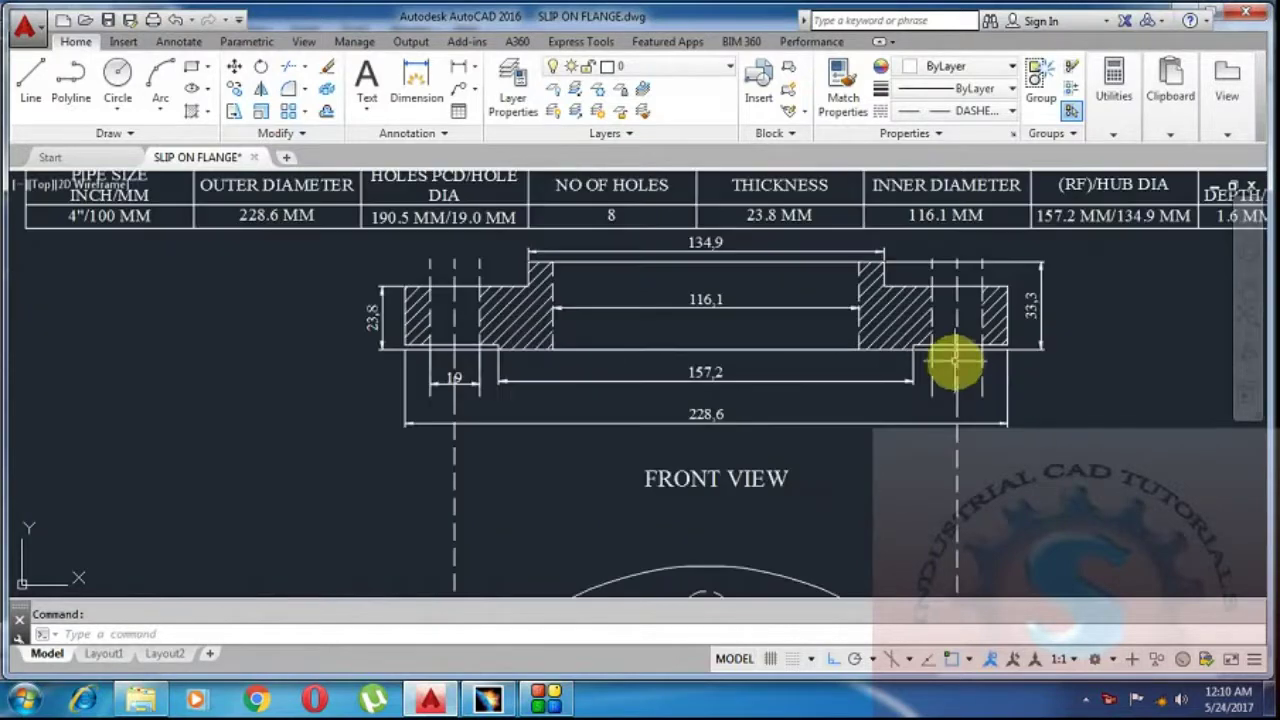
{"action": "scroll", "coordinate": [1083, 311], "scroll_direction": "up", "scroll_amount": 2}
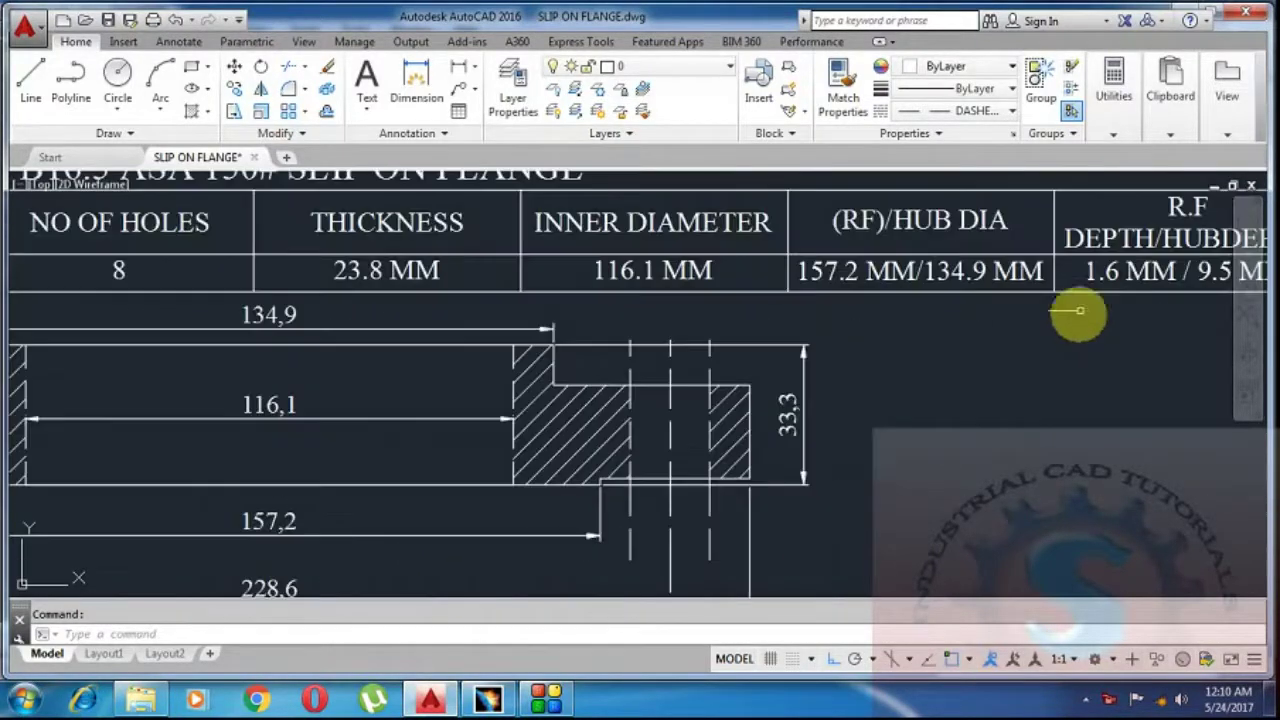
{"action": "scroll", "coordinate": [909, 303], "scroll_direction": "down", "scroll_amount": 2}
{"action": "scroll", "coordinate": [1123, 280], "scroll_direction": "up", "scroll_amount": 2}
{"action": "scroll", "coordinate": [980, 309], "scroll_direction": "down", "scroll_amount": 2}
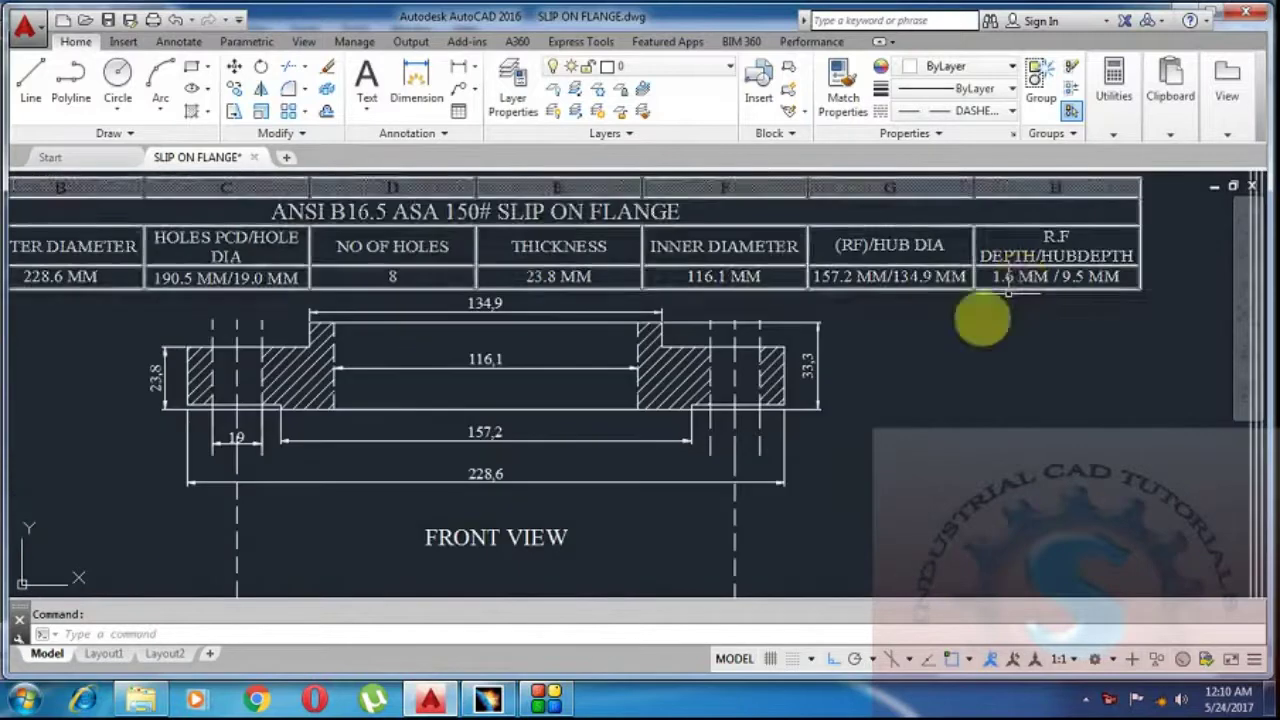
{"action": "scroll", "coordinate": [720, 430], "scroll_direction": "down", "scroll_amount": 1}
{"action": "left_click", "coordinate": [430, 698]}
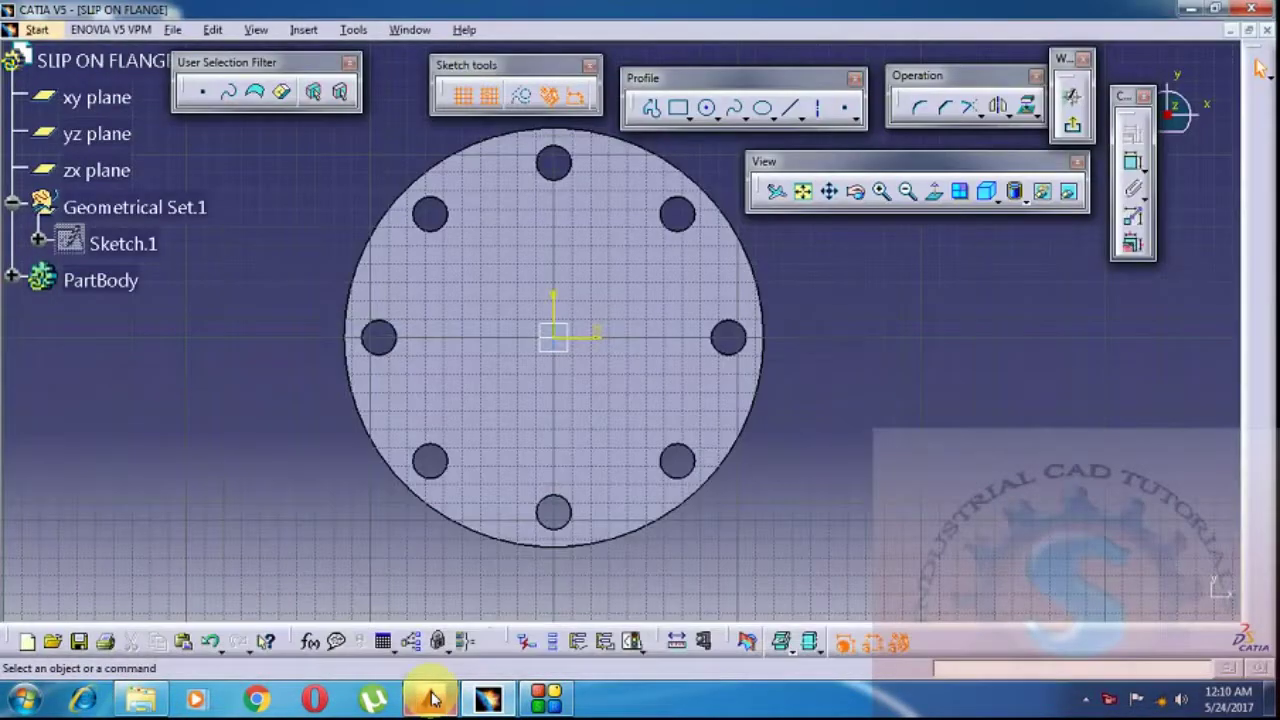
{"action": "left_click", "coordinate": [430, 698]}
- Return to CATIA V5 and sketch a circle about 141 mm in diameter centred on the origin
{"action": "left_click", "coordinate": [430, 698]}
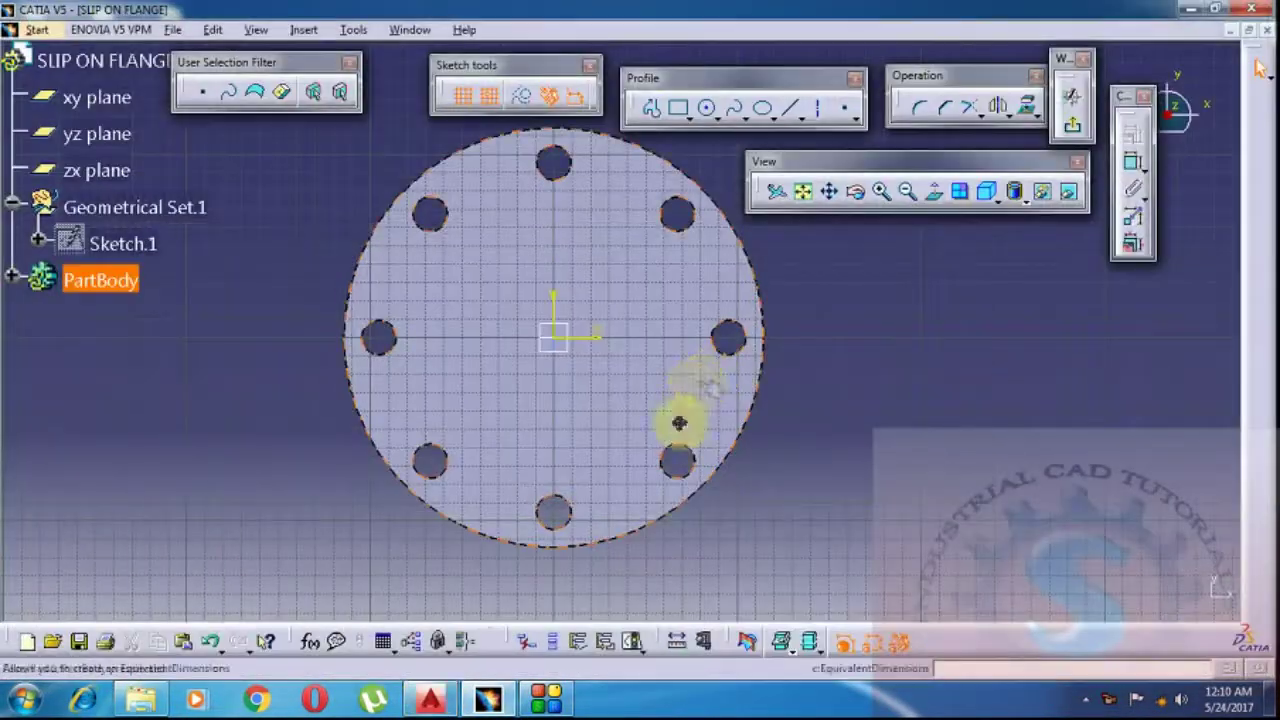
{"action": "middle_click_drag", "start_coordinate": [677, 420], "coordinate": [662, 455]}
{"action": "left_click", "coordinate": [716, 120]}
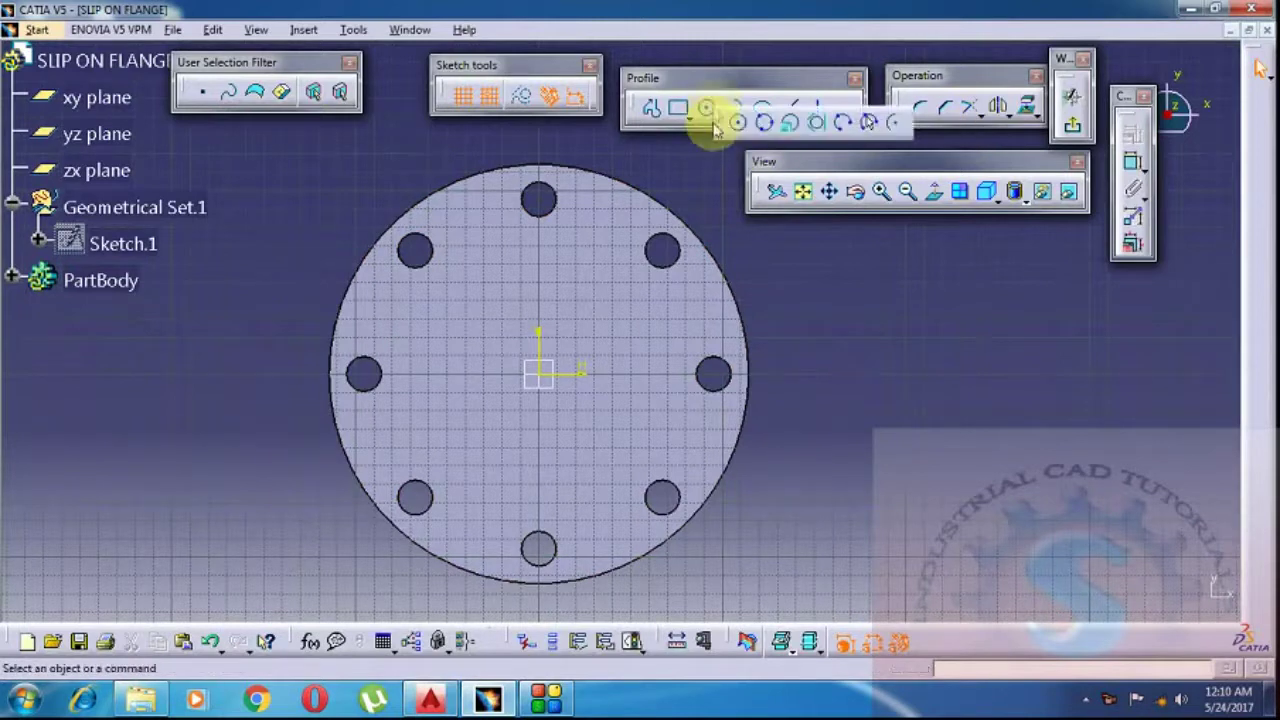
{"action": "left_click", "coordinate": [741, 124]}
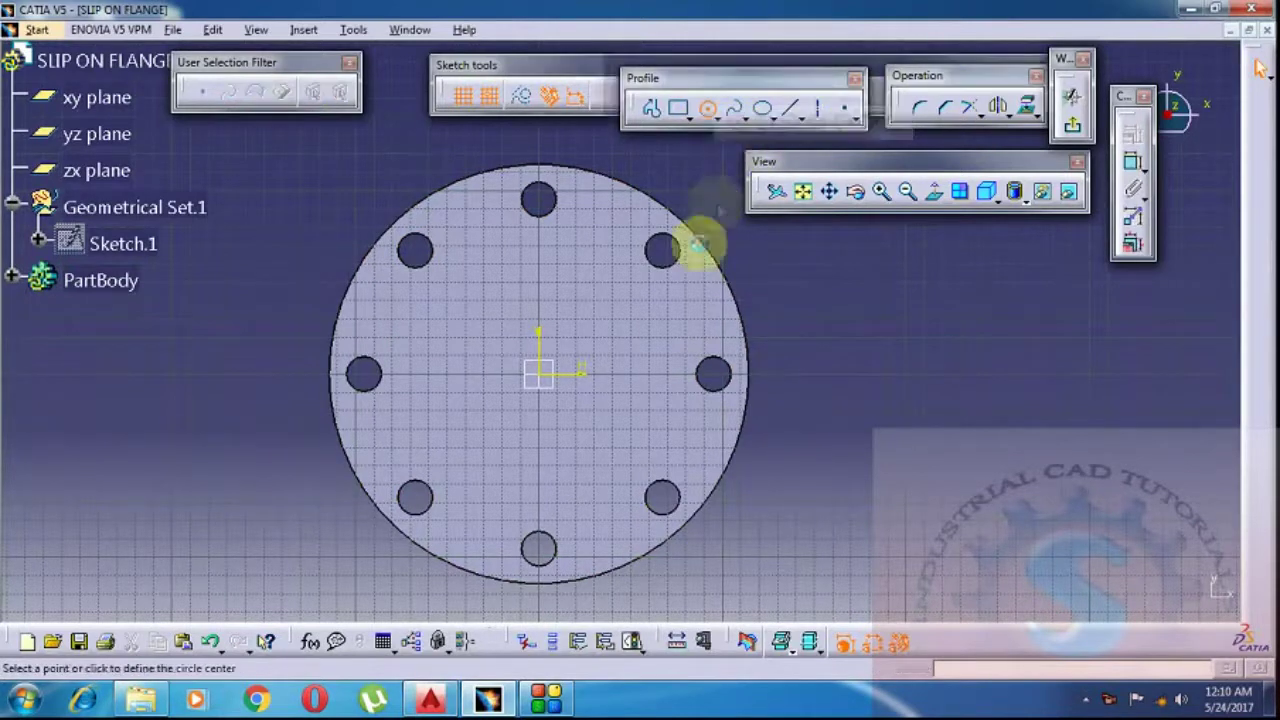
{"action": "left_click", "coordinate": [540, 375]}
{"action": "left_click", "coordinate": [666, 382]}
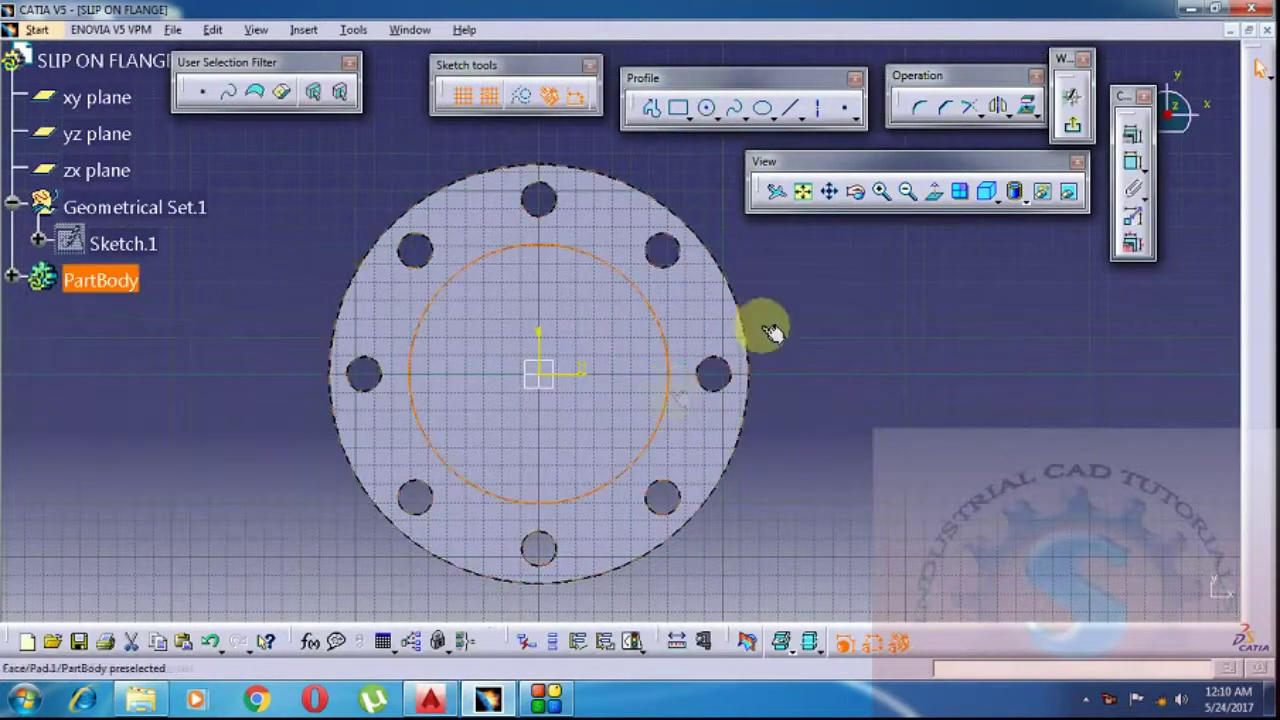
- Dimension the raised-face circle and set its diameter to 157.2 mm
{"action": "left_click", "coordinate": [1126, 168]}
{"action": "double_click", "coordinate": [802, 322]}
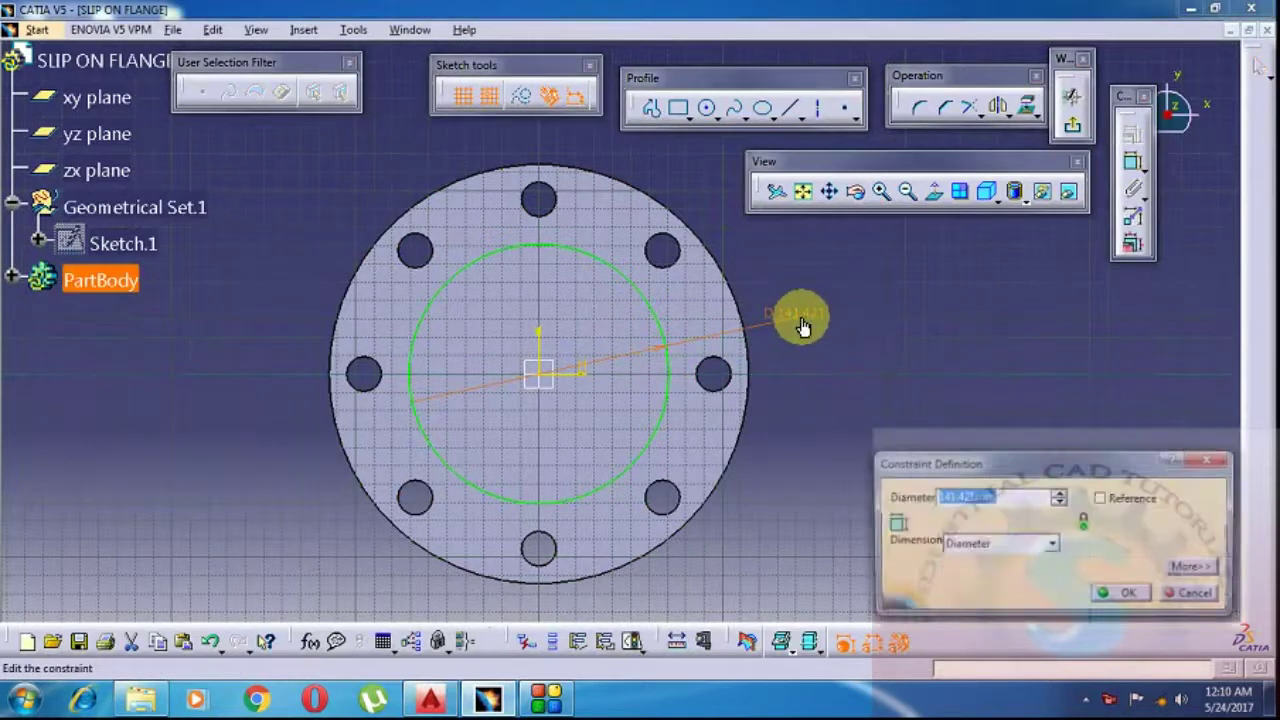
{"action": "type", "text": "157"}
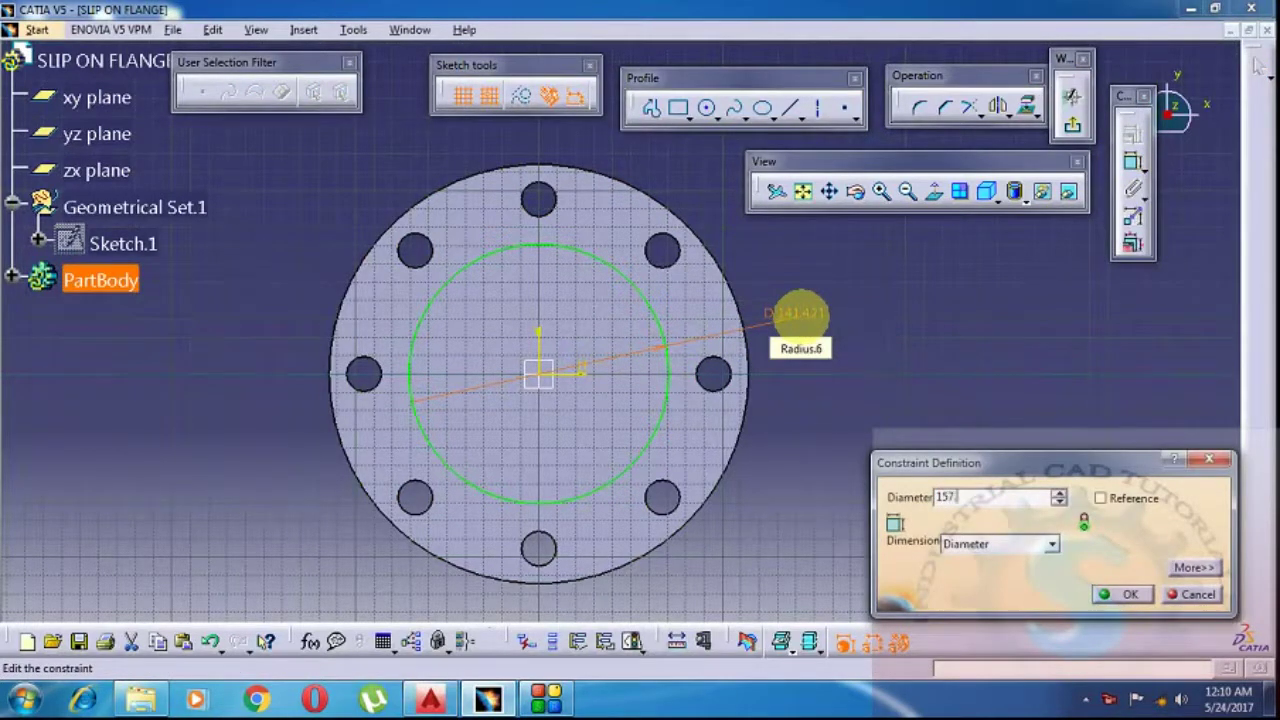
{"action": "type", "text": ".2"}
{"action": "key", "text": "Return"}
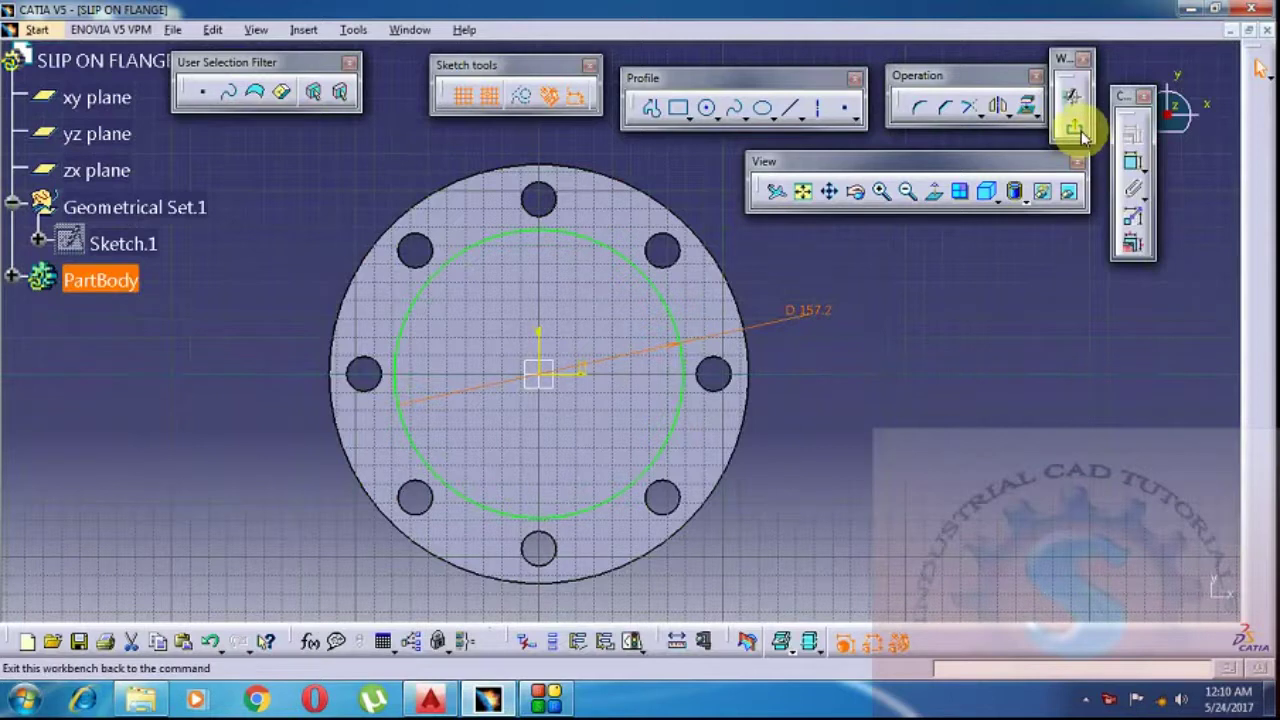
- Sketch a second circle about 224 mm in diameter centred on the origin, outside the raised-face circle
{"action": "left_click", "coordinate": [709, 110]}
{"action": "left_click", "coordinate": [548, 382]}
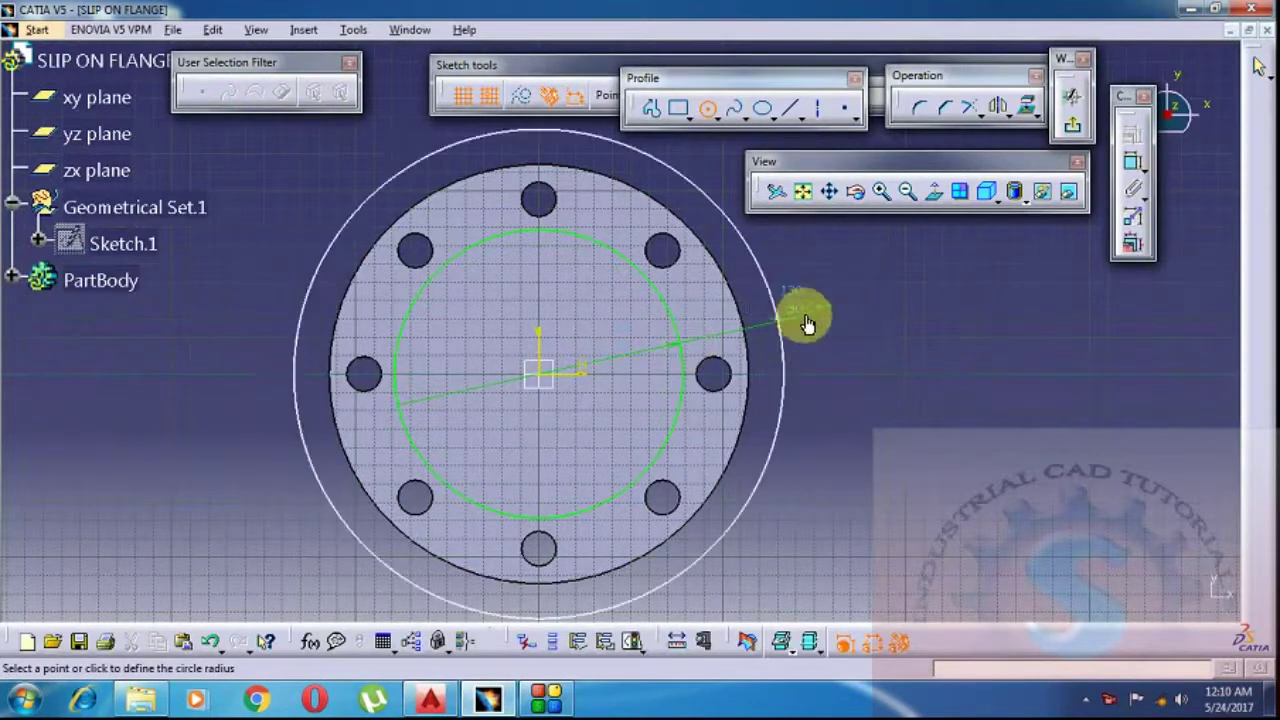
{"action": "left_click", "coordinate": [750, 341]}
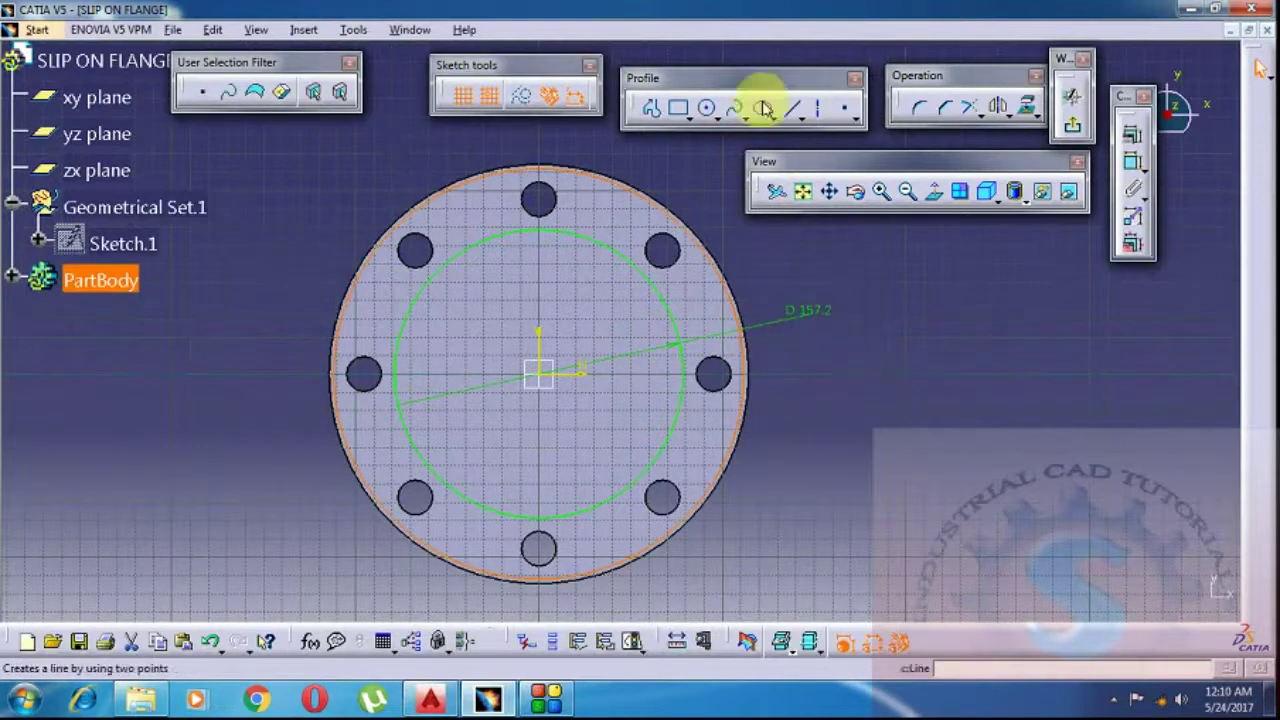
- Dimension the outer circle, set its diameter to 228.6 mm after checking the AutoCAD drawing, and exit the sketch
{"action": "left_click", "coordinate": [1133, 167]}
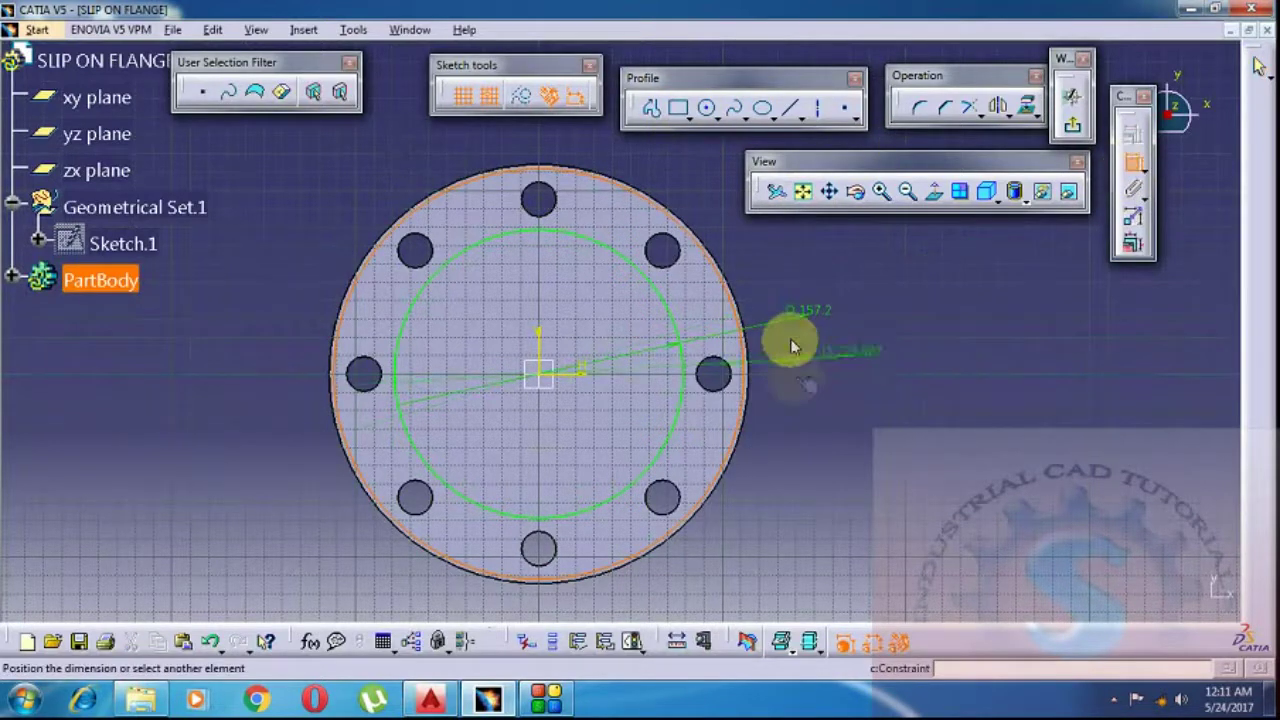
{"action": "double_click", "coordinate": [820, 382]}
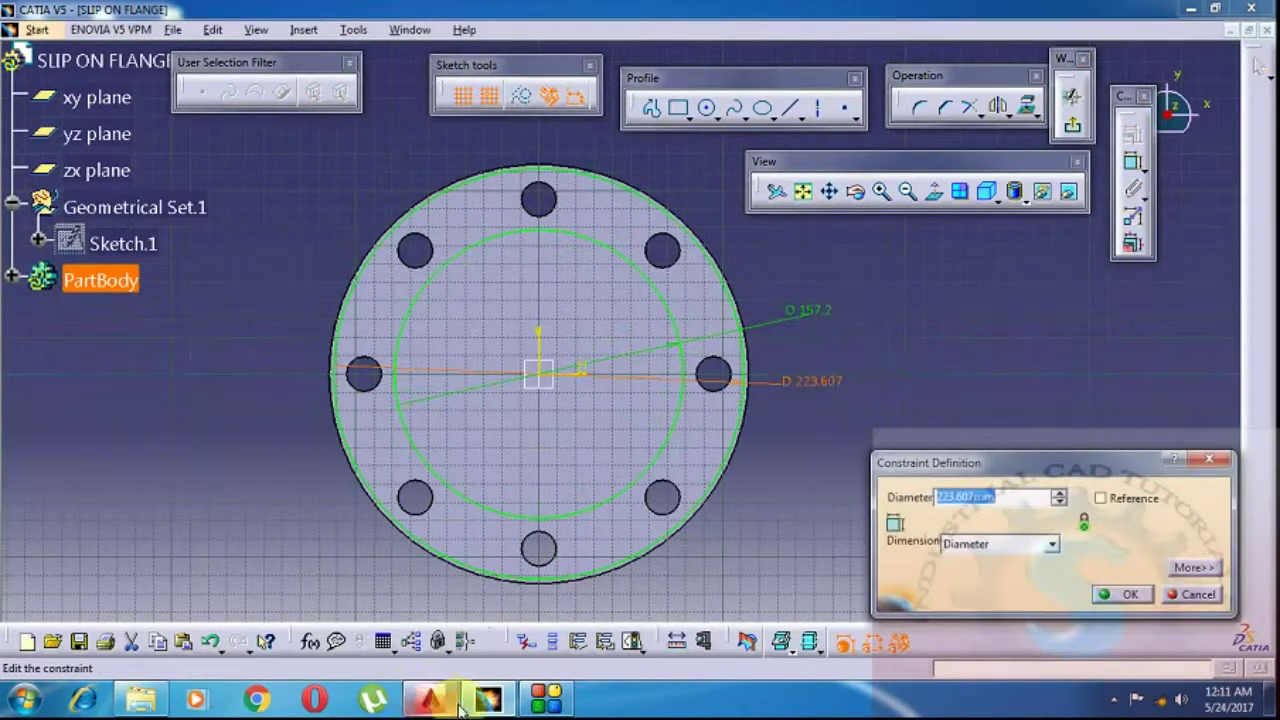
{"action": "left_click", "coordinate": [428, 700]}
{"action": "left_click", "coordinate": [432, 701]}
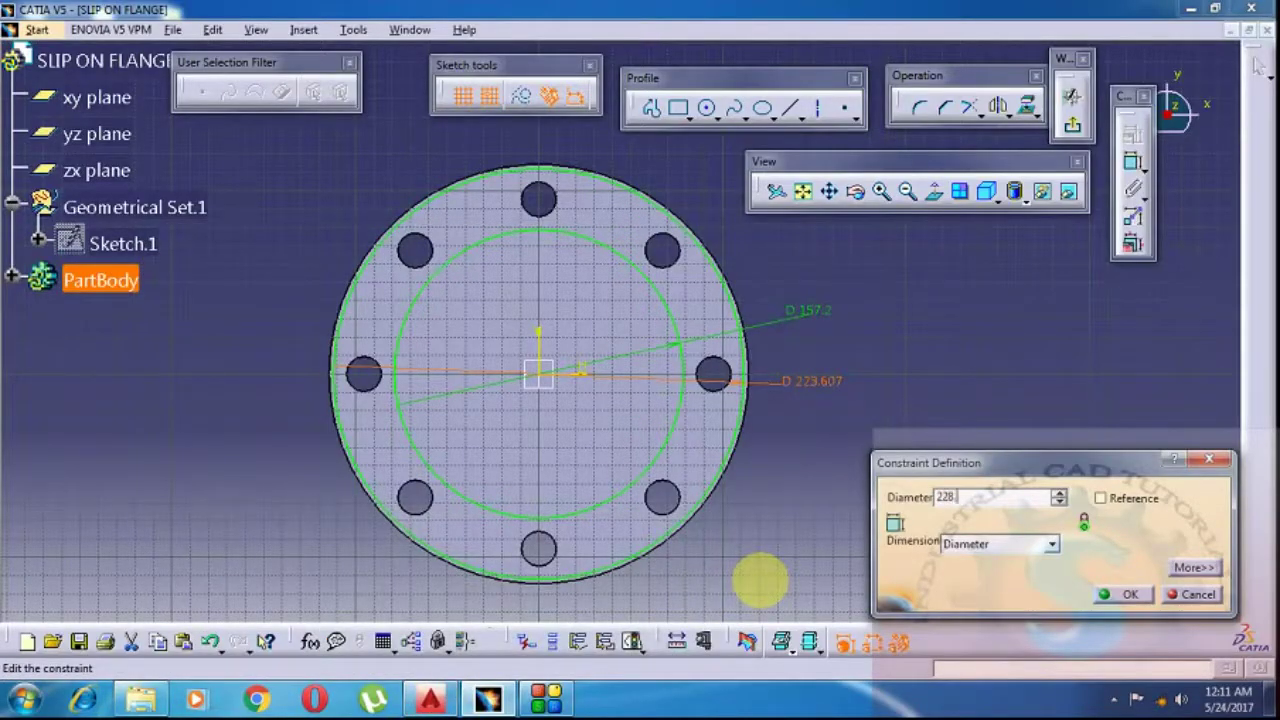
{"action": "key", "text": "Return"}
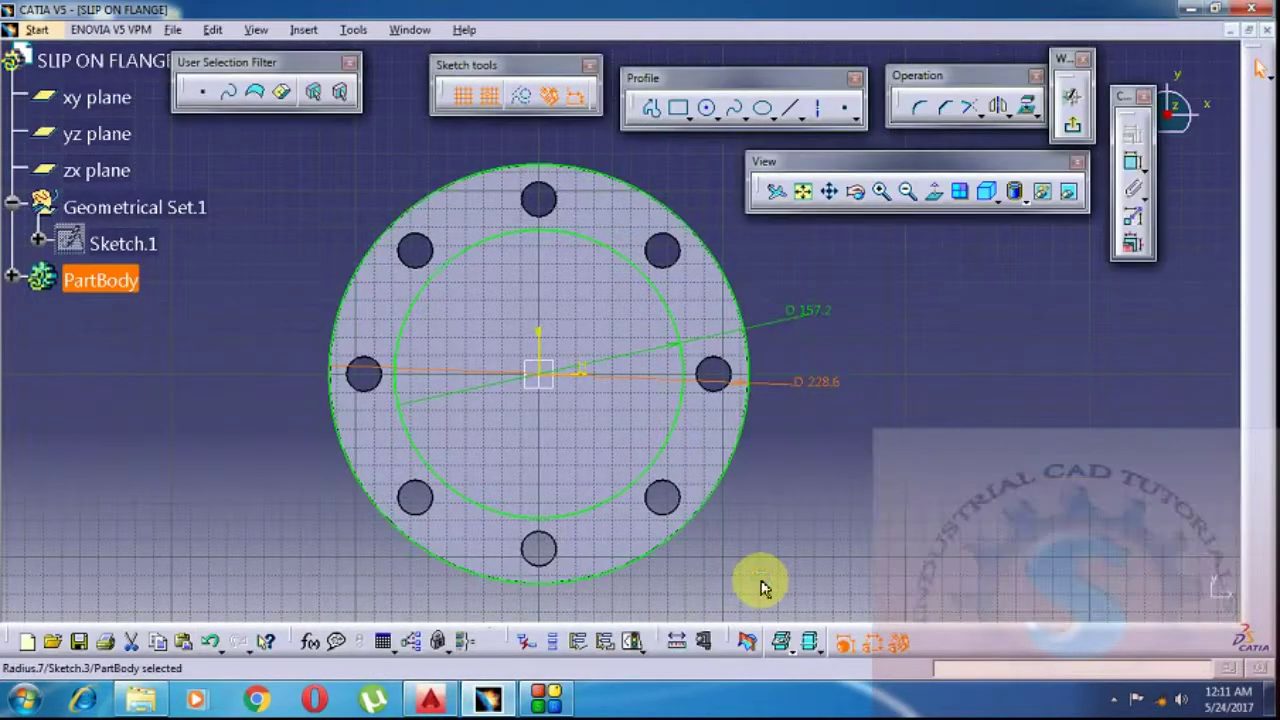
{"action": "left_click", "coordinate": [1071, 97]}
{"action": "middle_click_drag", "start_coordinate": [850, 355], "coordinate": [871, 449]}
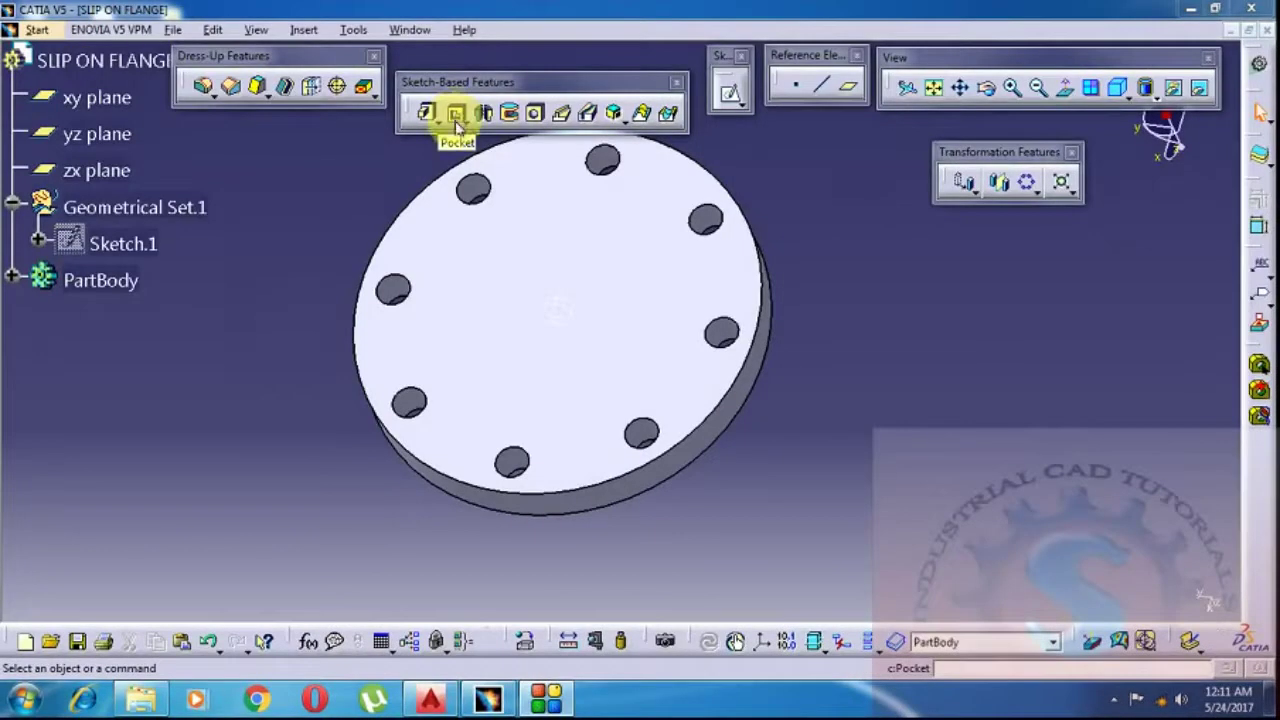
{"action": "left_click", "coordinate": [457, 118]}
{"action": "middle_click_drag", "start_coordinate": [829, 349], "coordinate": [820, 300]}
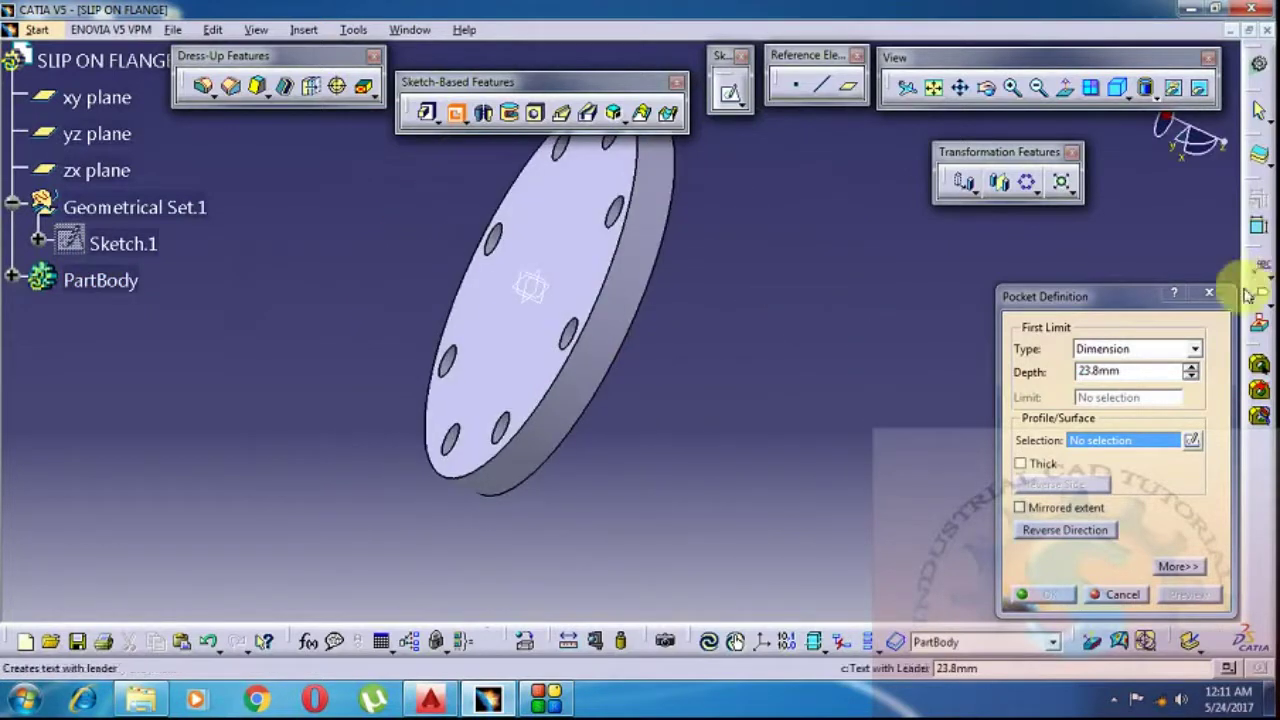
{"action": "left_click", "coordinate": [1211, 296]}
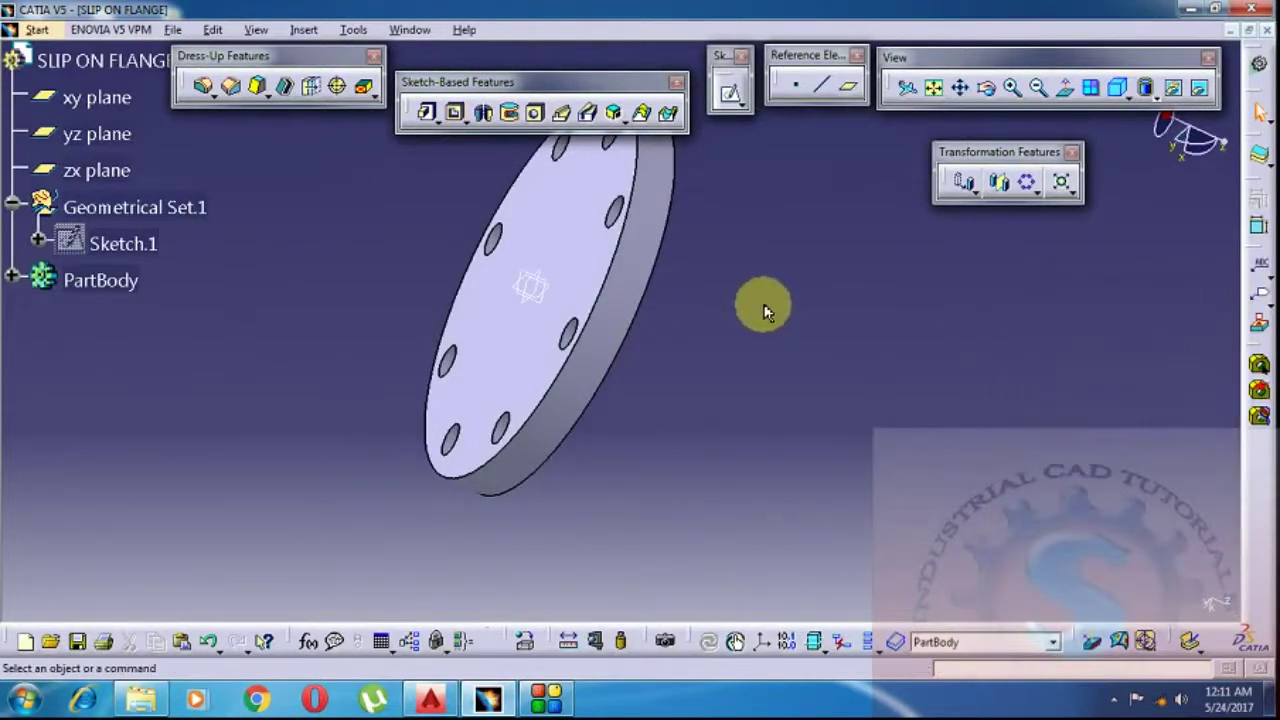
- Pocket the ring between the 157.2 mm and 228.6 mm circles 1.6 mm deep to form the raised face
{"action": "middle_click_drag", "start_coordinate": [738, 365], "coordinate": [742, 360]}
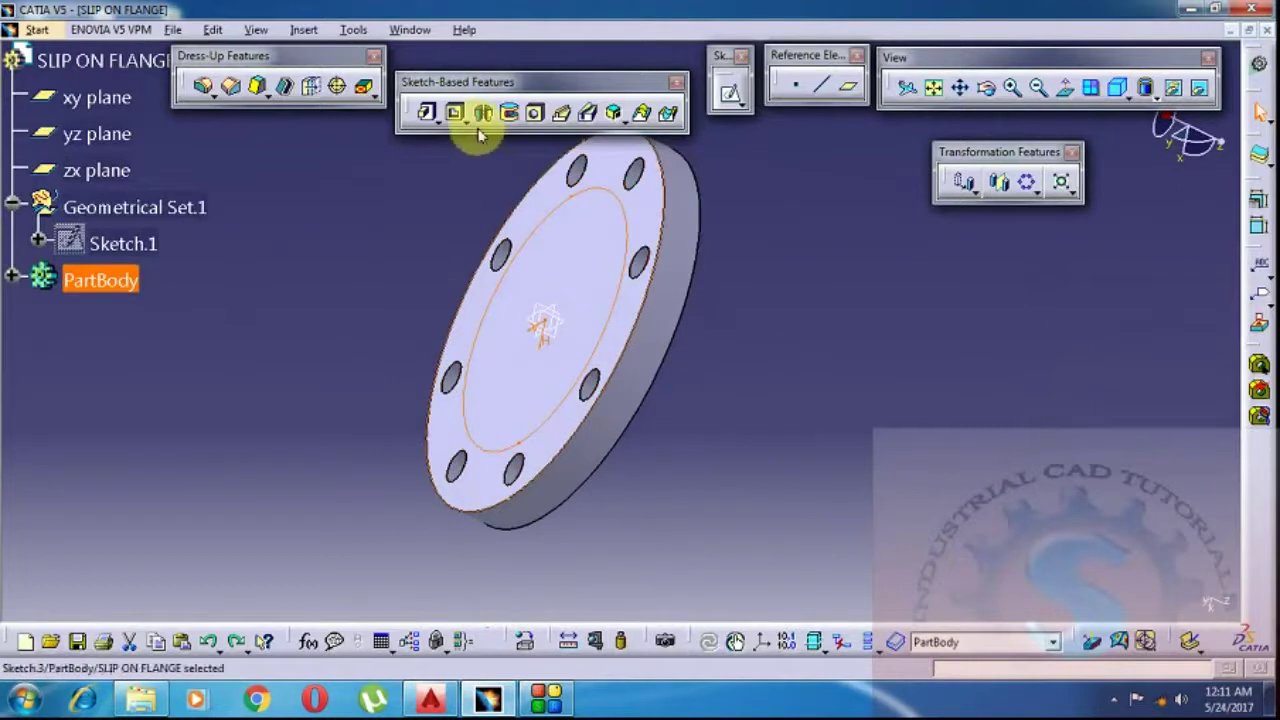
{"action": "left_click", "coordinate": [454, 112]}
{"action": "mouse_move", "coordinate": [829, 434]}
{"action": "middle_mouse_down"}
{"action": "mouse_move", "coordinate": [880, 309]}
{"action": "mouse_move", "coordinate": [748, 395]}
{"action": "mouse_move", "coordinate": [780, 409]}
{"action": "mouse_move", "coordinate": [600, 223]}
{"action": "mouse_move", "coordinate": [788, 338]}
{"action": "mouse_move", "coordinate": [741, 383]}
{"action": "middle_mouse_up"}
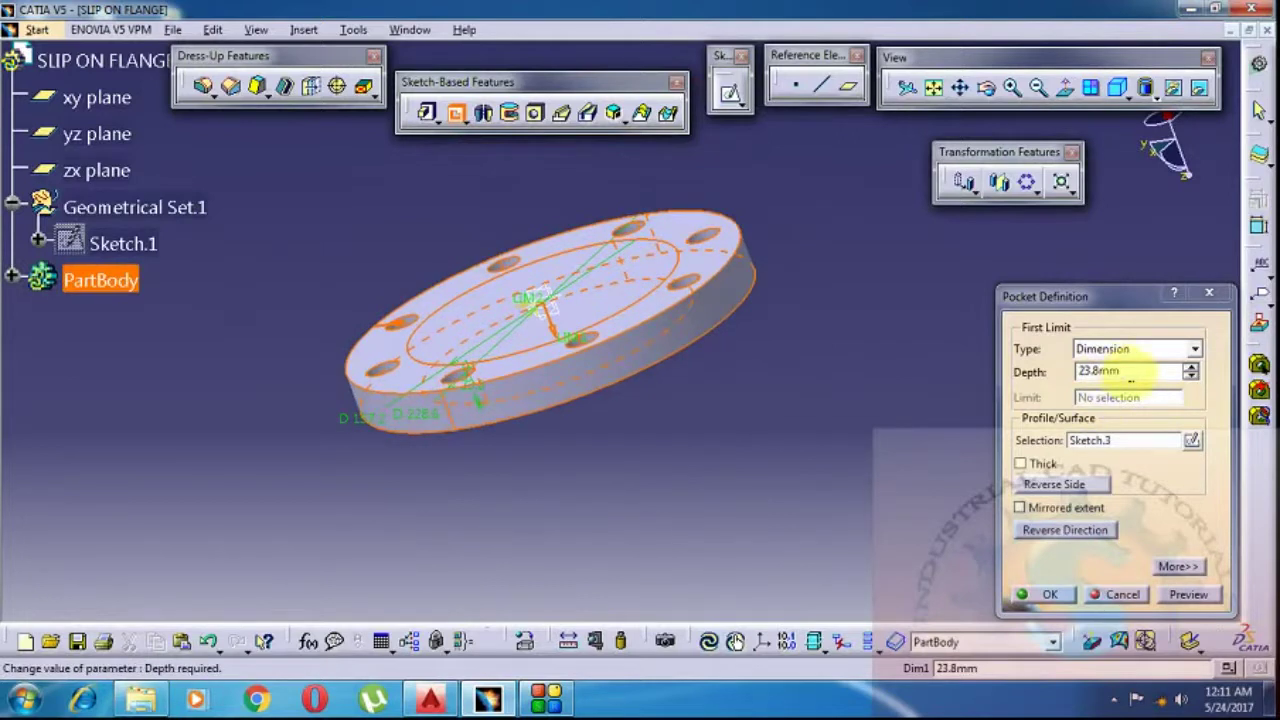
{"action": "left_click_drag", "start_coordinate": [1131, 372], "coordinate": [1040, 378]}
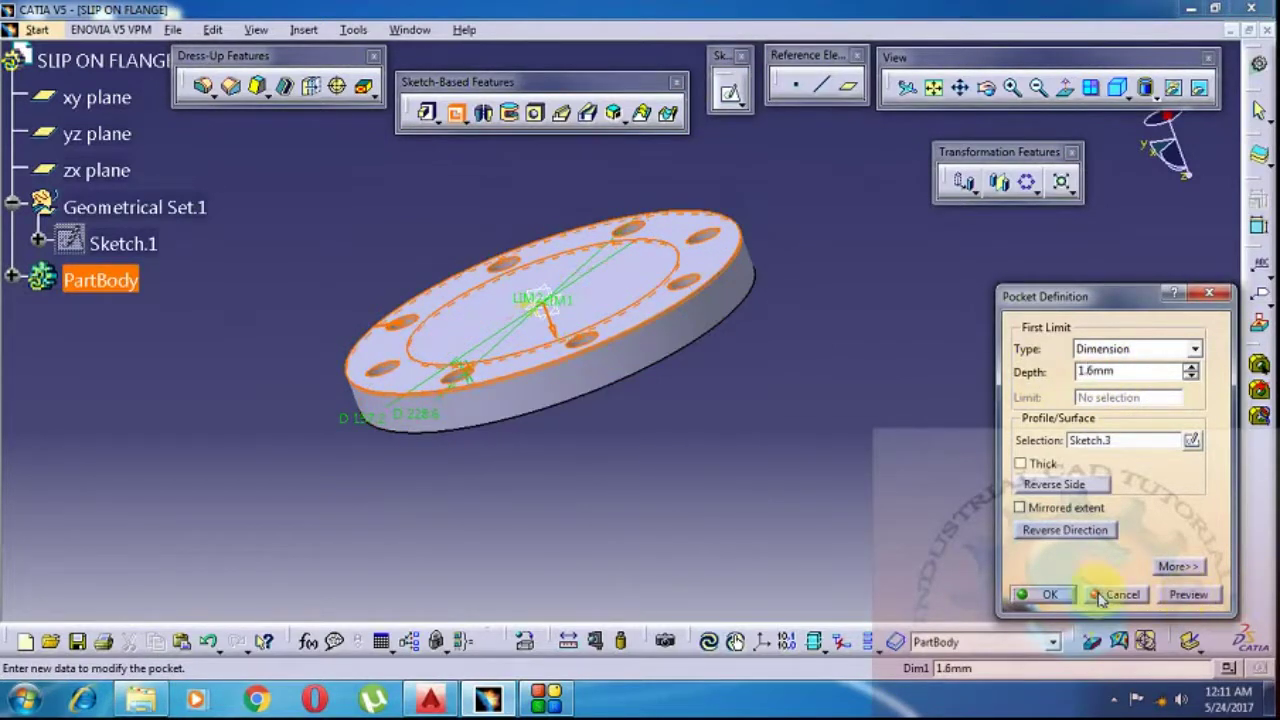
{"action": "left_click", "coordinate": [1030, 596]}
- Start a new sketch on the flat top face of the flange, opposite the raised face
{"action": "mouse_move", "coordinate": [723, 362]}
{"action": "middle_mouse_down"}
{"action": "mouse_move", "coordinate": [738, 285]}
{"action": "mouse_move", "coordinate": [791, 451]}
{"action": "mouse_move", "coordinate": [757, 514]}
{"action": "mouse_move", "coordinate": [686, 363]}
{"action": "mouse_move", "coordinate": [670, 365]}
{"action": "mouse_move", "coordinate": [663, 443]}
{"action": "mouse_move", "coordinate": [751, 577]}
{"action": "mouse_move", "coordinate": [694, 303]}
{"action": "mouse_move", "coordinate": [705, 388]}
{"action": "mouse_move", "coordinate": [889, 529]}
{"action": "mouse_move", "coordinate": [651, 251]}
{"action": "mouse_move", "coordinate": [834, 491]}
{"action": "mouse_move", "coordinate": [728, 261]}
{"action": "mouse_move", "coordinate": [694, 320]}
{"action": "middle_mouse_up"}
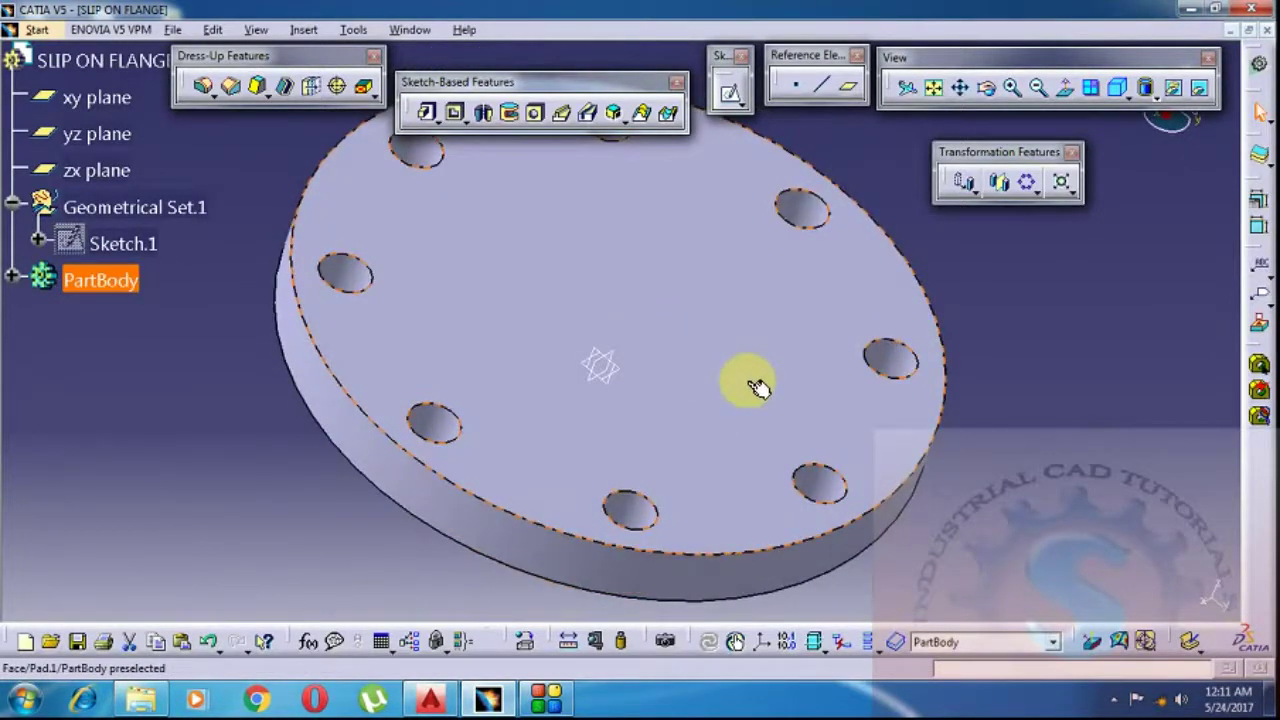
{"action": "left_click", "coordinate": [757, 388]}
{"action": "left_click", "coordinate": [734, 94]}
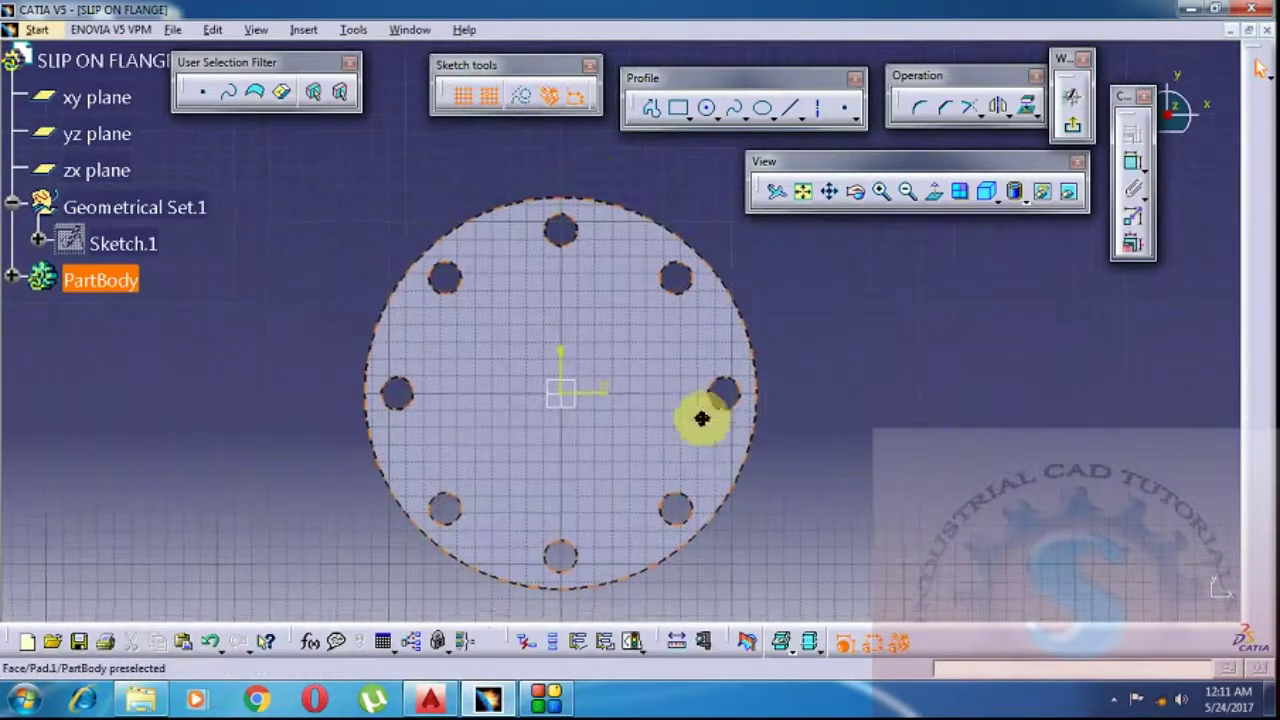
- Examine the hub diameter and hub depth in the AutoCAD drawing's front view and table, and return to CATIA V5
{"action": "left_click", "coordinate": [431, 699]}
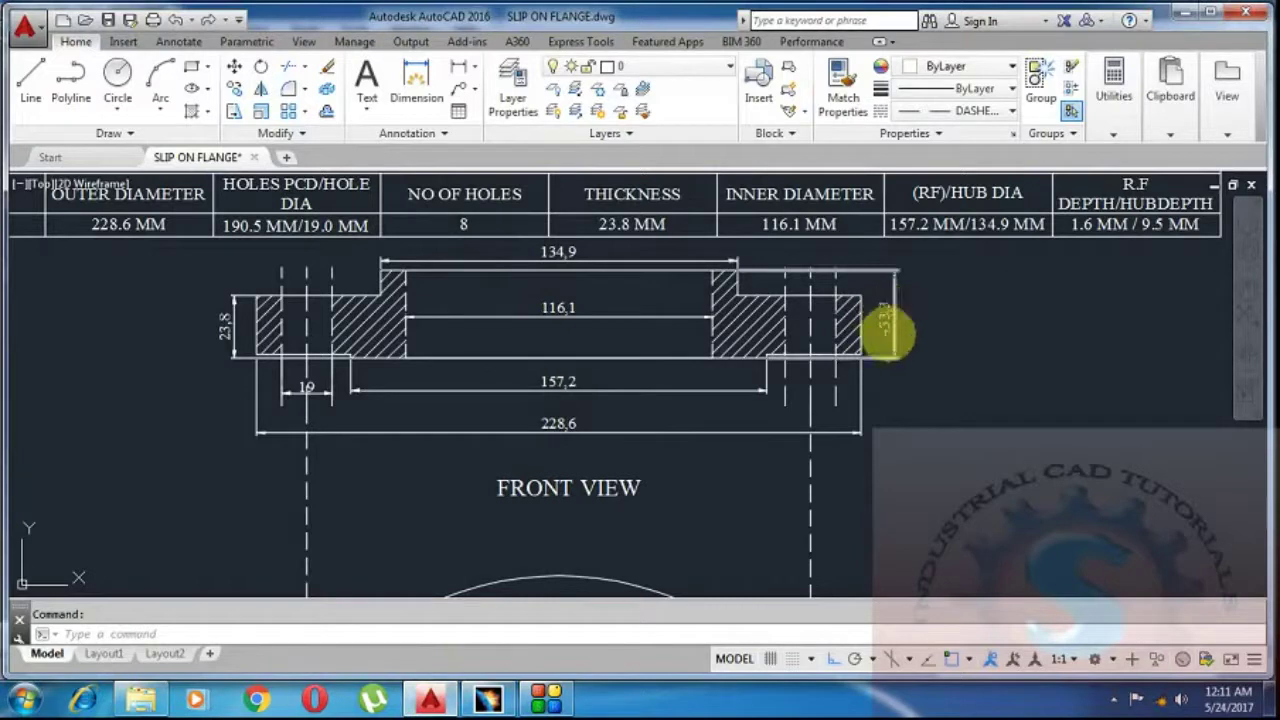
{"action": "middle_click_drag", "start_coordinate": [889, 314], "coordinate": [822, 368]}
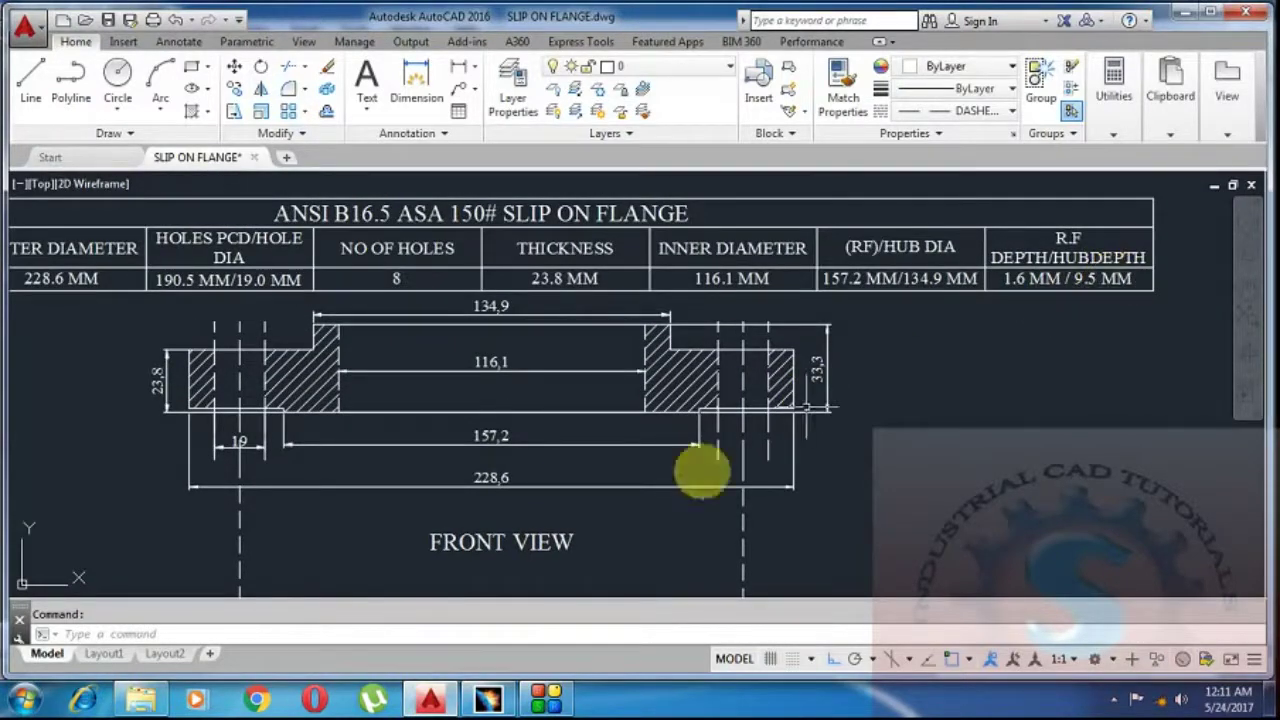
{"action": "left_click", "coordinate": [430, 697]}
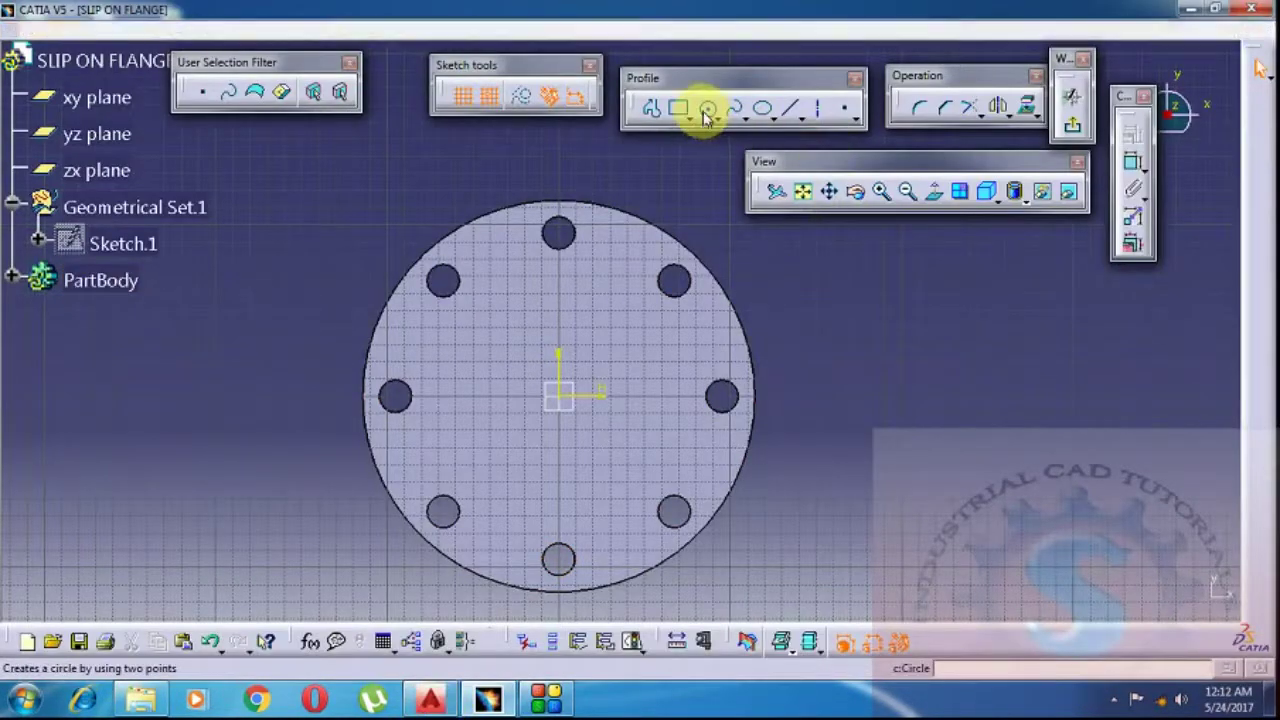
- Sketch the hub circle, about 160 mm in diameter, centred on the origin of the top face
{"action": "left_click", "coordinate": [707, 107]}
{"action": "left_click", "coordinate": [560, 395]}
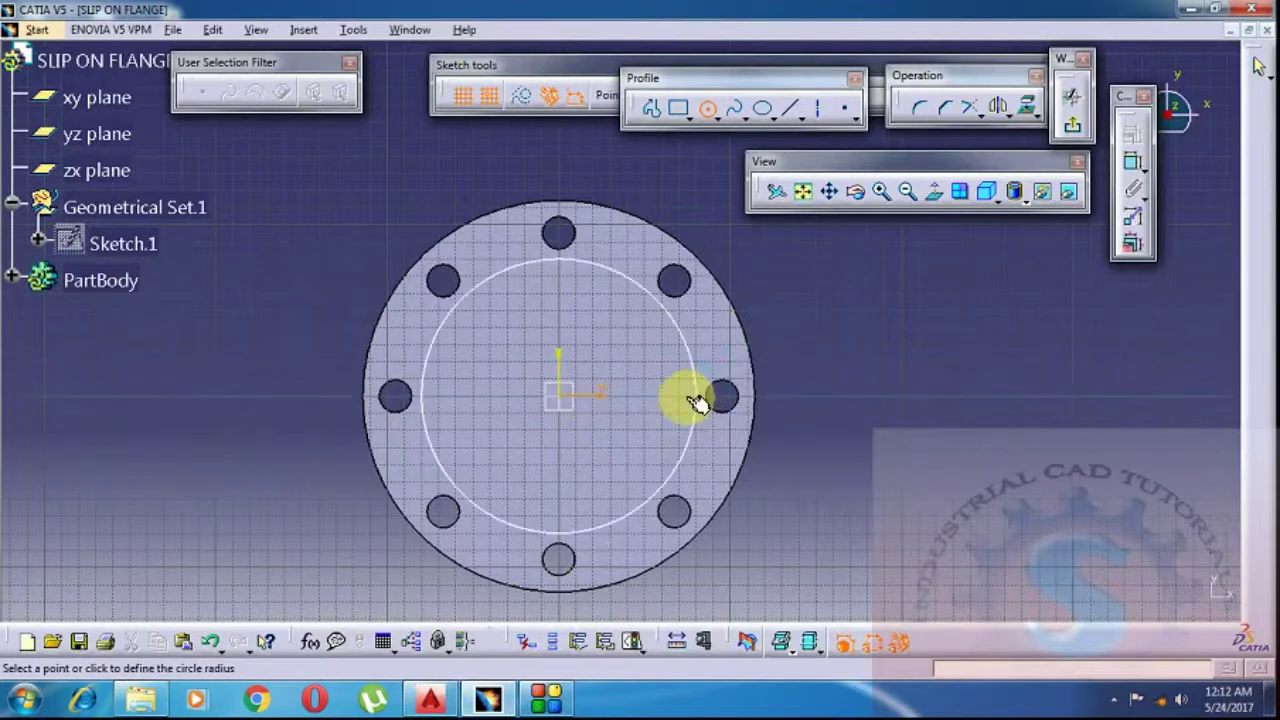
{"action": "left_click", "coordinate": [699, 395]}
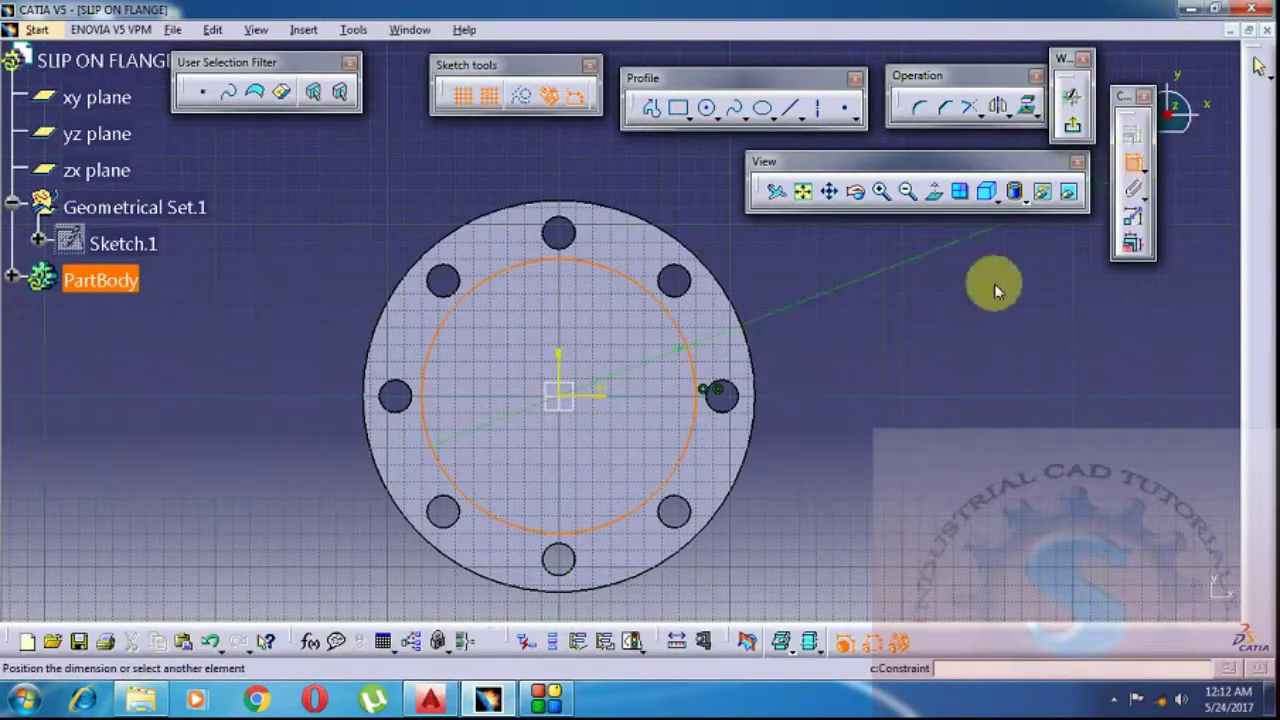
- Dimension the hub circle, set its diameter to 134.9 mm, and exit the sketch
{"action": "left_click", "coordinate": [818, 333]}
{"action": "double_click", "coordinate": [822, 333]}
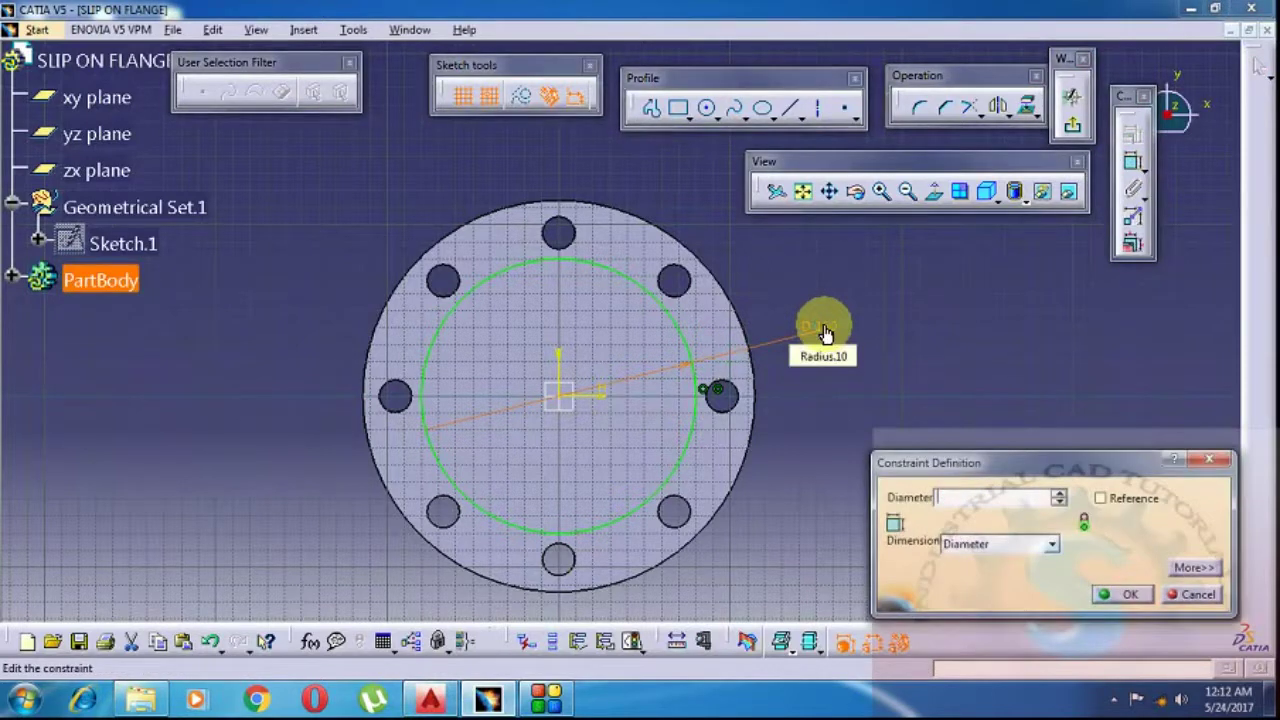
{"action": "type", "text": "134.9"}
{"action": "key", "text": "Return"}
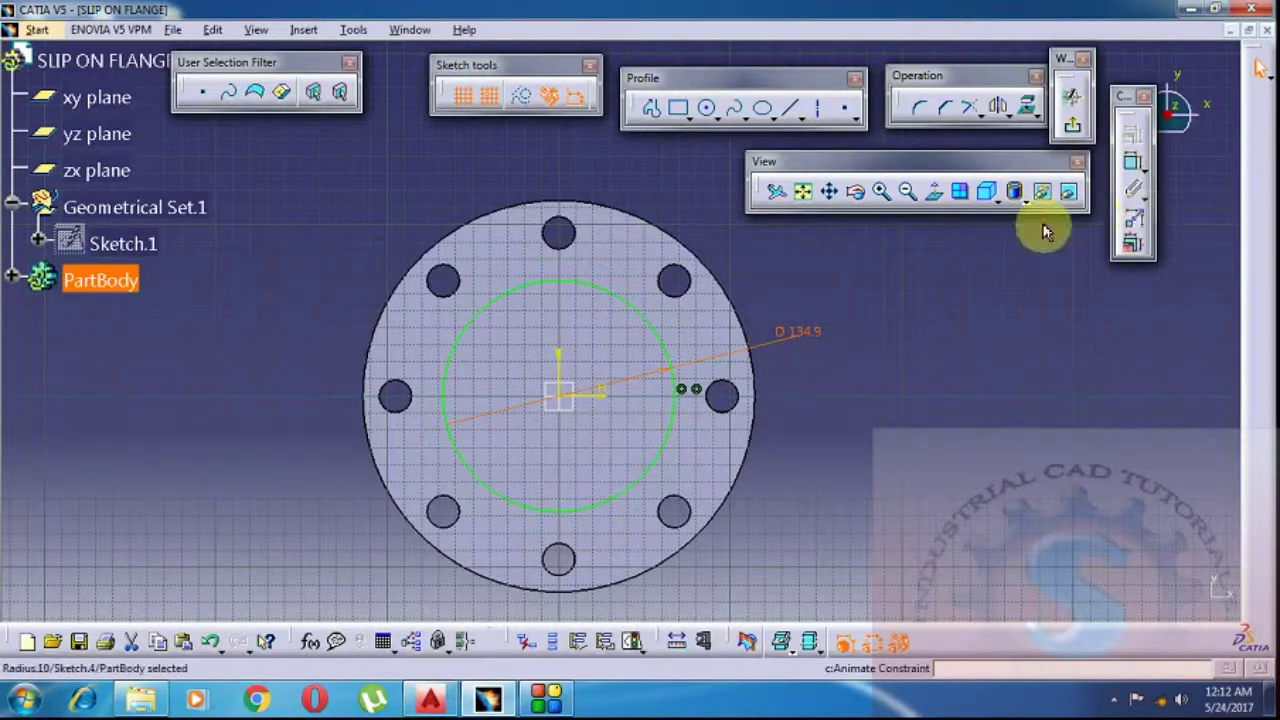
{"action": "left_click", "coordinate": [1133, 162]}
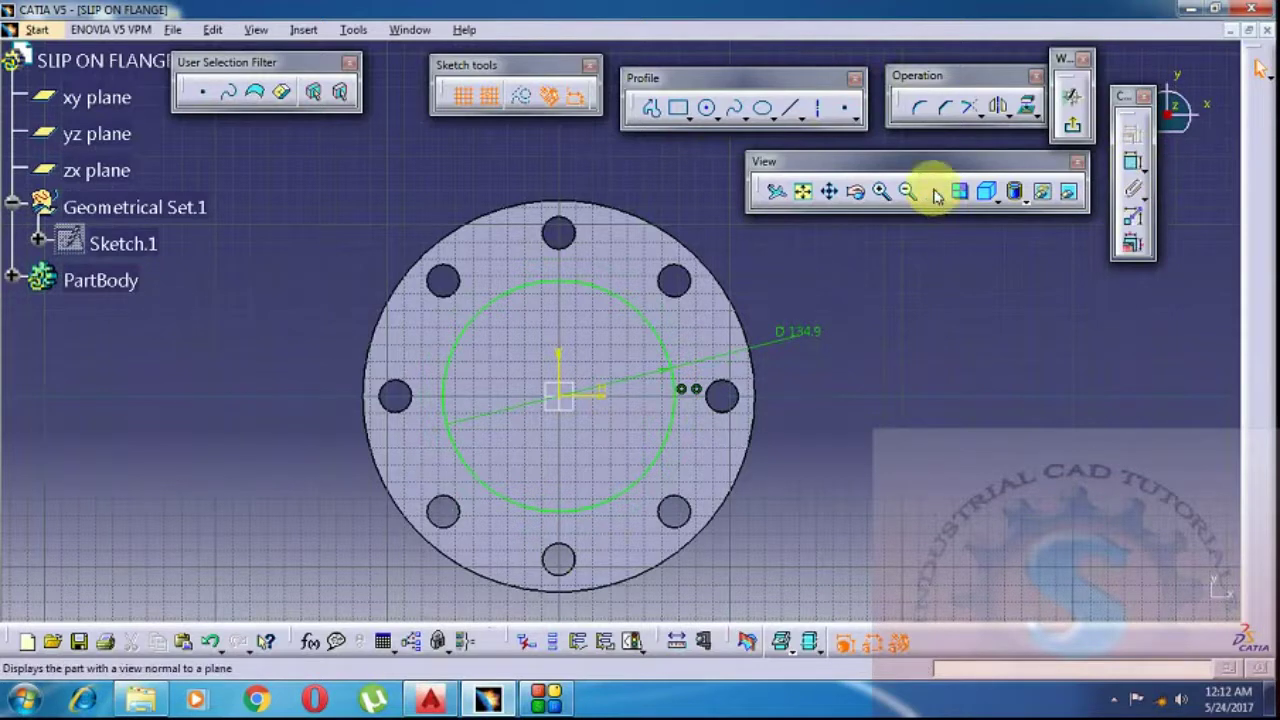
{"action": "middle_click_drag", "start_coordinate": [786, 423], "coordinate": [752, 390]}
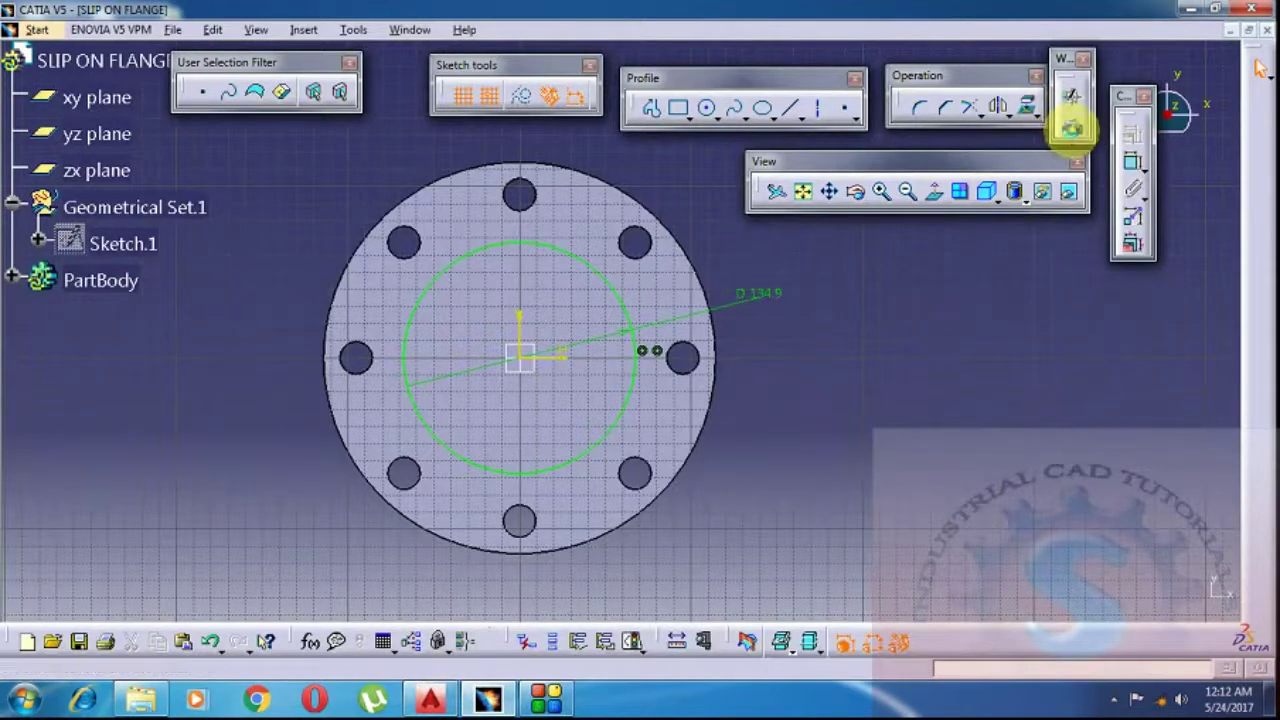
{"action": "left_click", "coordinate": [1072, 128]}
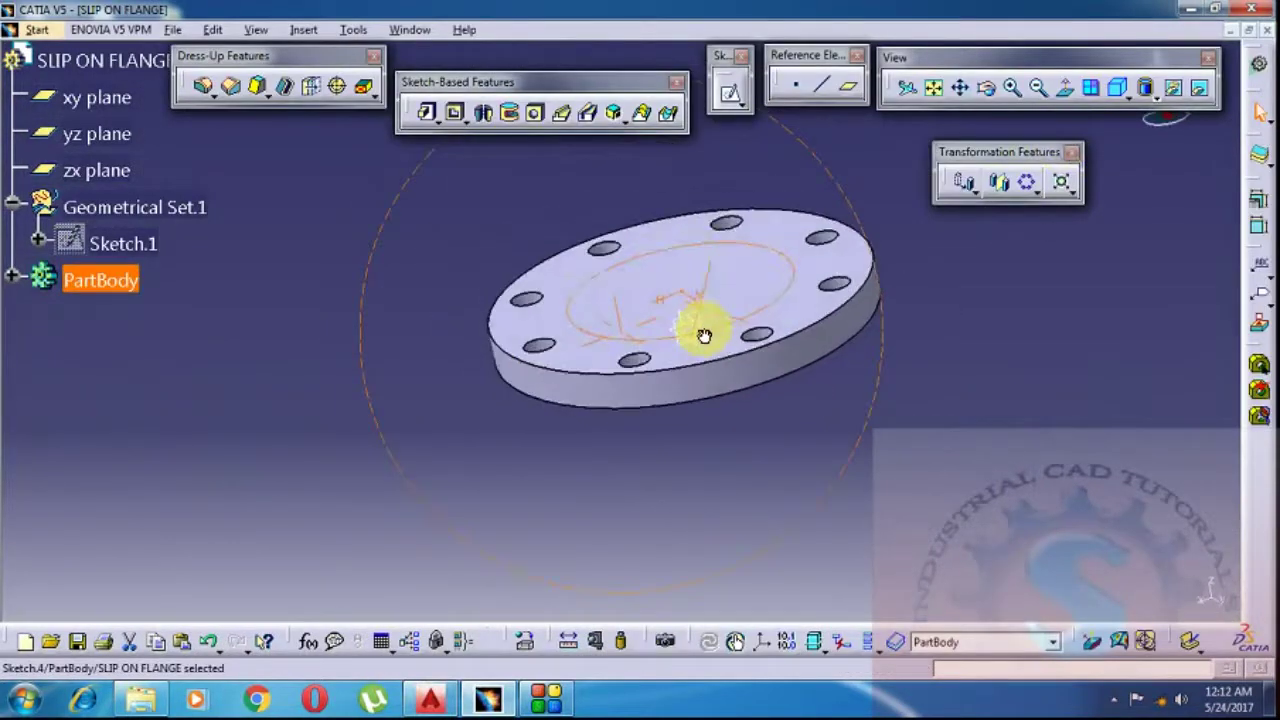
- Pad the hub circle 9.5 mm upward from the top face of the flange
{"action": "middle_click_drag", "start_coordinate": [714, 349], "coordinate": [936, 341]}
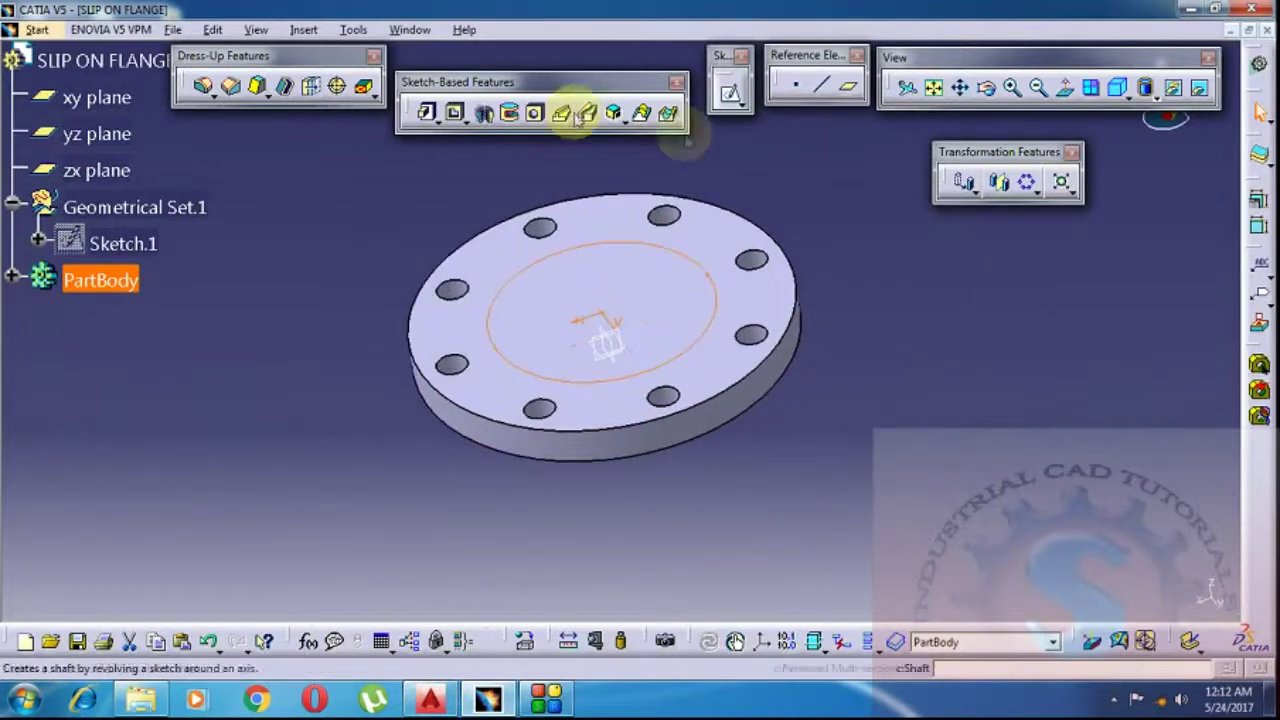
{"action": "left_click", "coordinate": [426, 112]}
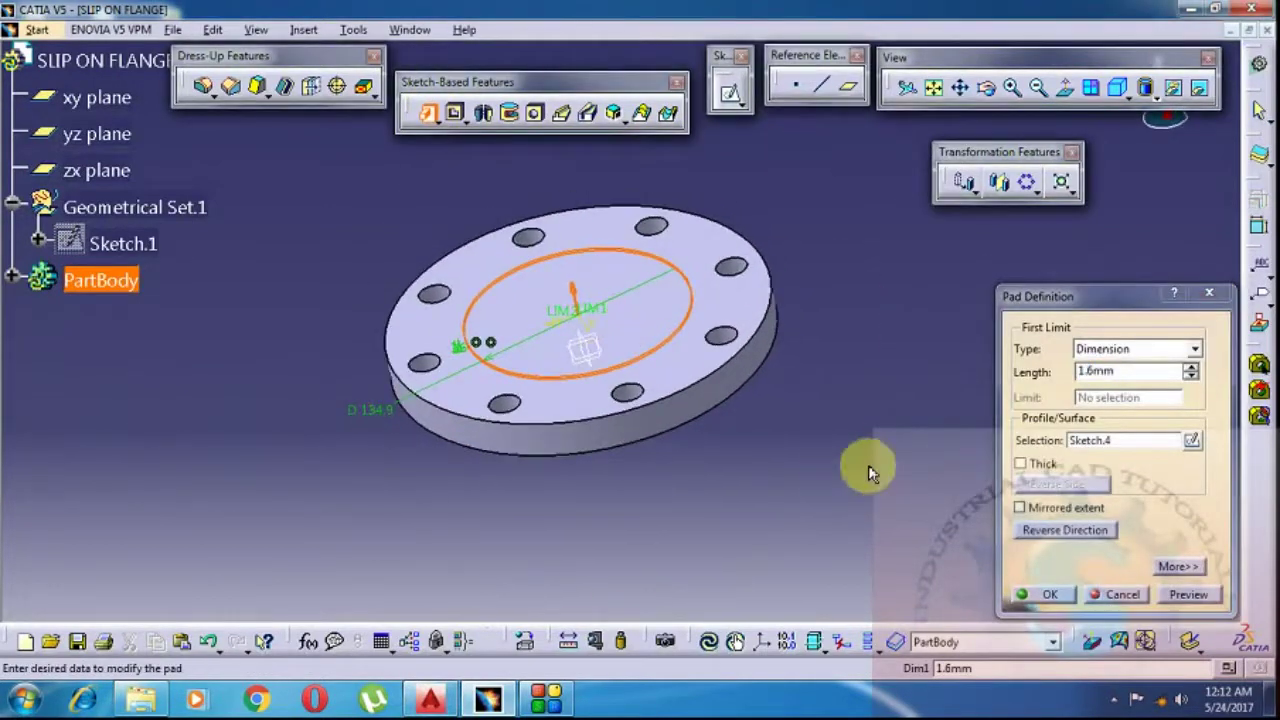
{"action": "double_click", "coordinate": [1140, 370]}
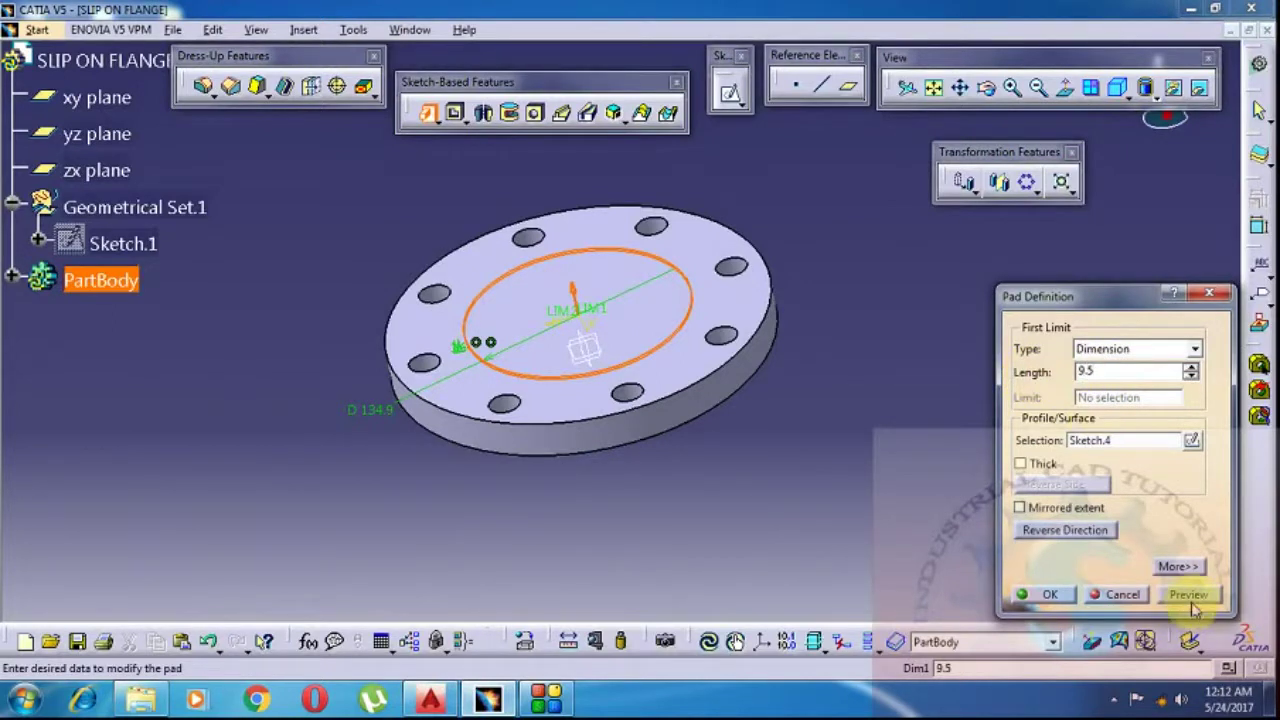
{"action": "left_click", "coordinate": [1048, 595]}
{"action": "middle_click_drag", "start_coordinate": [820, 434], "coordinate": [715, 393]}
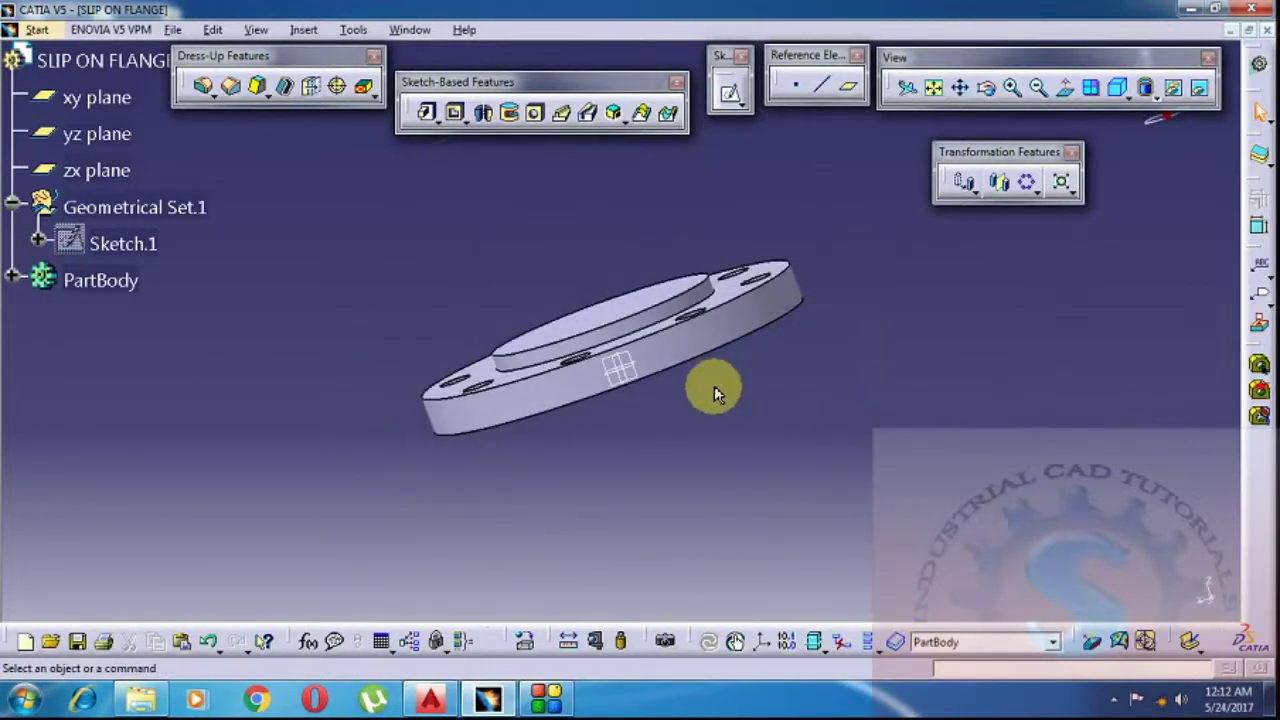
- Examine the inner diameter in the AutoCAD drawing's front view and return to CATIA V5
{"action": "left_click", "coordinate": [445, 703]}
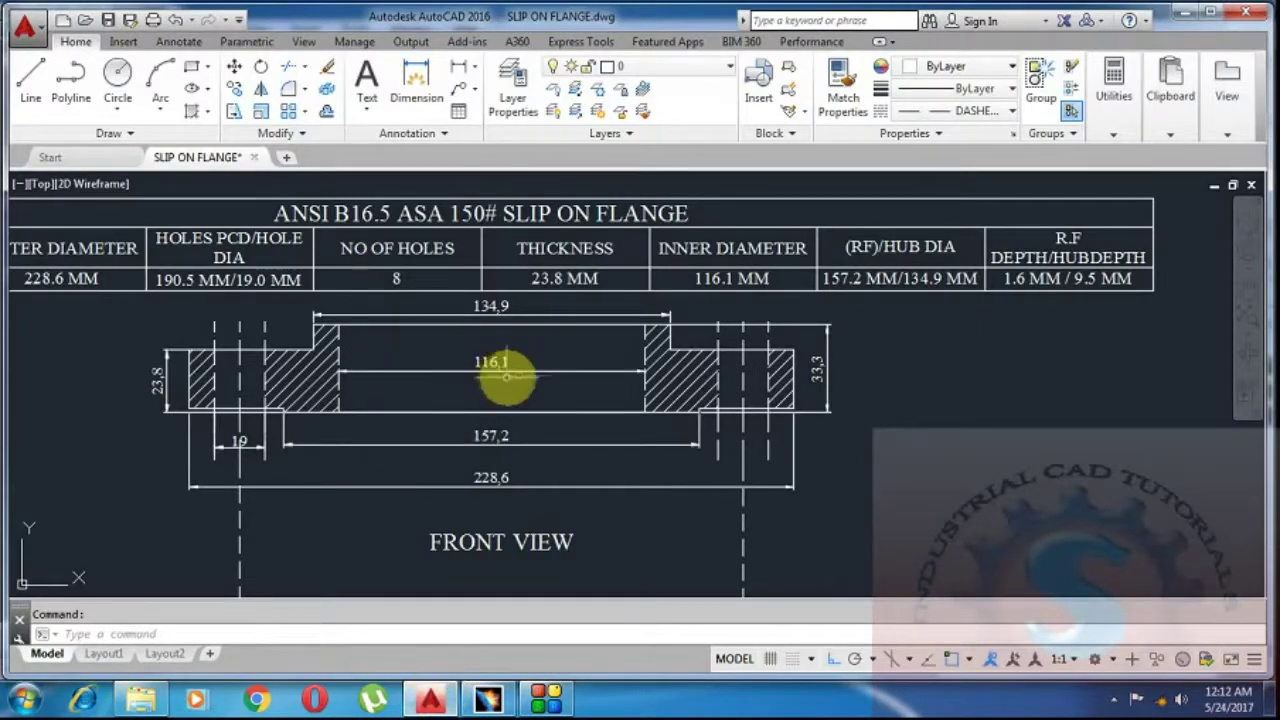
{"action": "mouse_move", "coordinate": [440, 370]}
{"action": "middle_mouse_down"}
{"action": "mouse_move", "coordinate": [451, 371]}
{"action": "mouse_move", "coordinate": [414, 383]}
{"action": "mouse_move", "coordinate": [755, 325]}
{"action": "mouse_move", "coordinate": [585, 517]}
{"action": "mouse_move", "coordinate": [700, 375]}
{"action": "mouse_move", "coordinate": [557, 241]}
{"action": "middle_mouse_up"}
{"action": "left_click", "coordinate": [430, 700]}
- Start a sketch on the raised face at the underside and draw a circle about 120 mm in diameter centred on the origin
{"action": "left_click", "coordinate": [609, 423]}
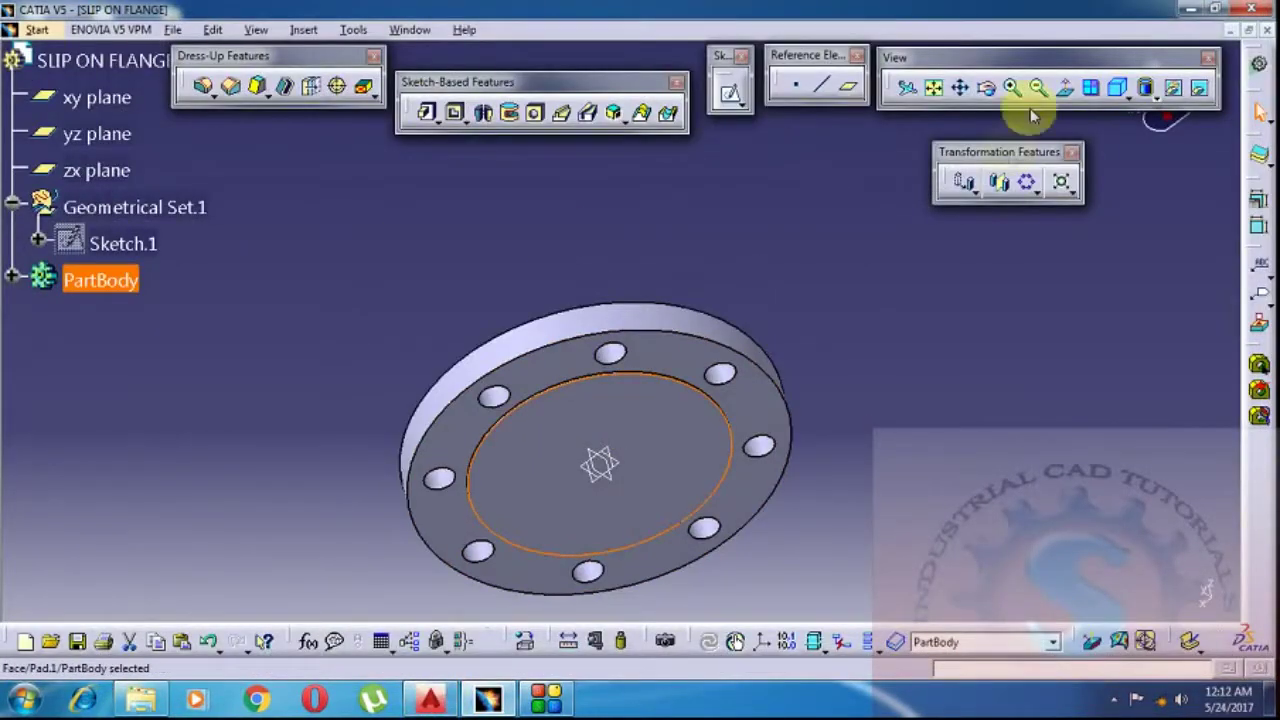
{"action": "left_click", "coordinate": [716, 108]}
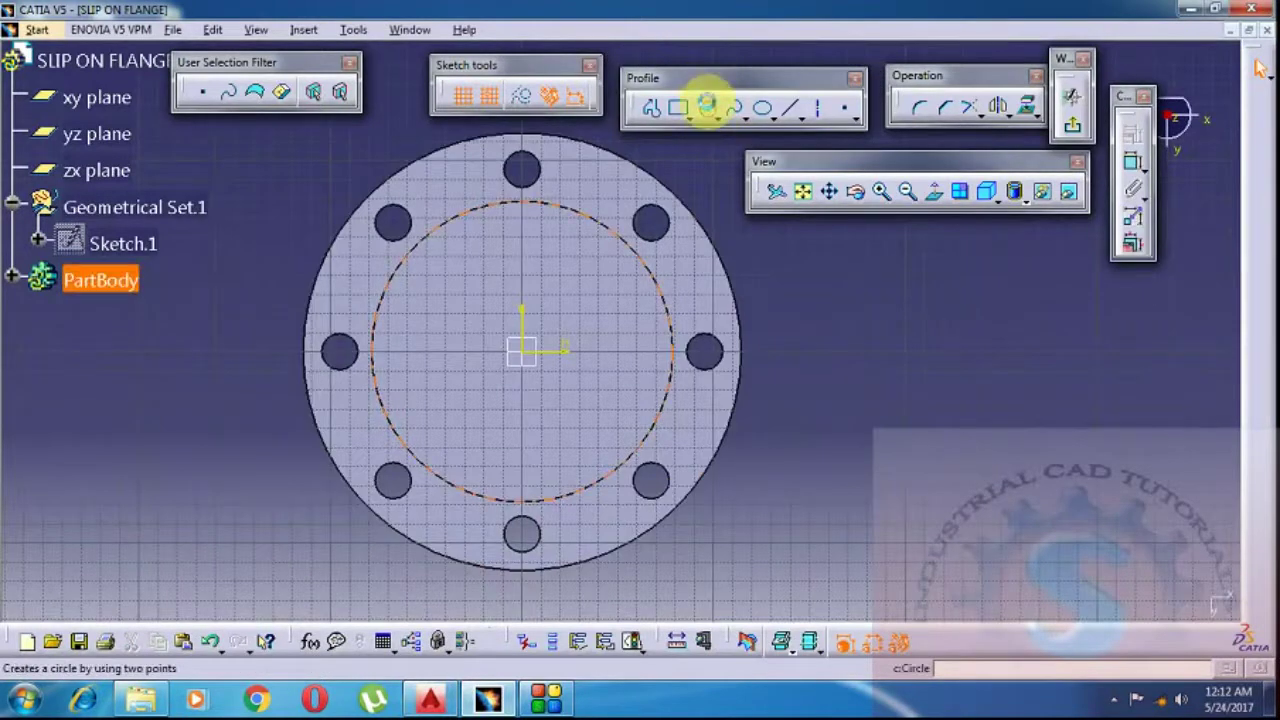
{"action": "left_click", "coordinate": [707, 106]}
{"action": "left_click", "coordinate": [528, 352]}
{"action": "left_click", "coordinate": [633, 325]}
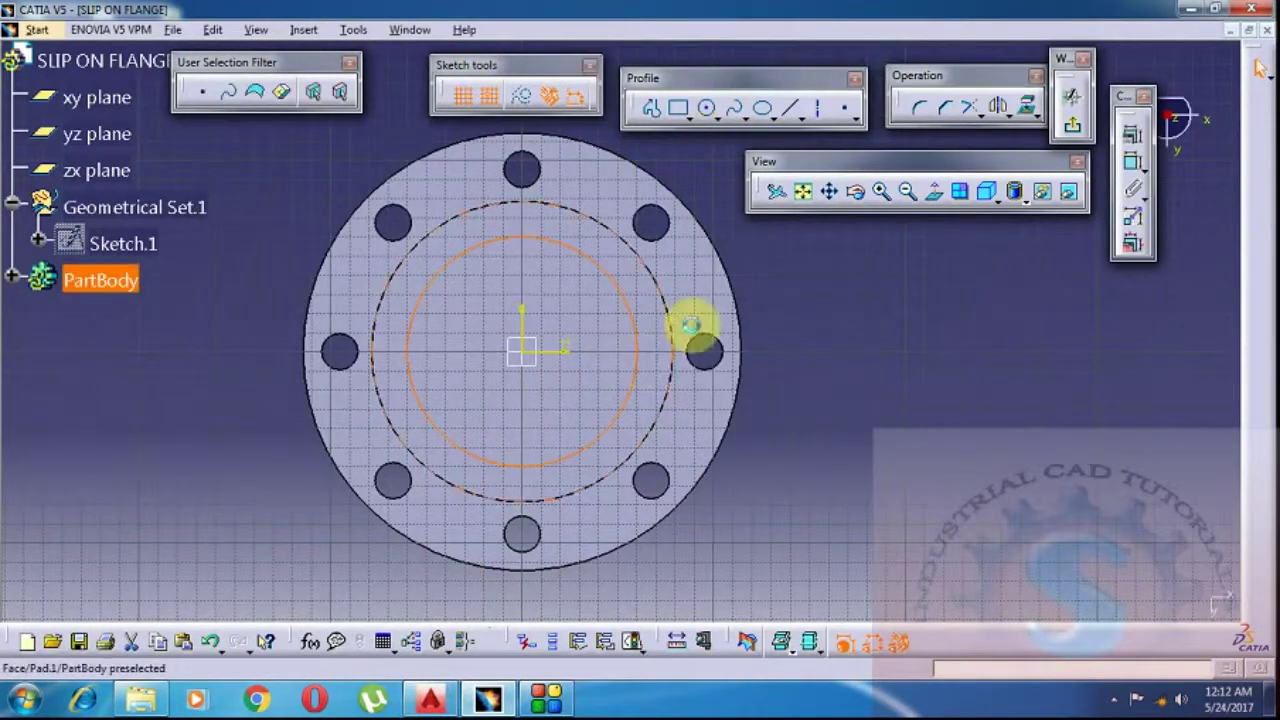
- Dimension the bore circle and set its diameter to 116.1 mm
{"action": "left_click", "coordinate": [800, 313]}
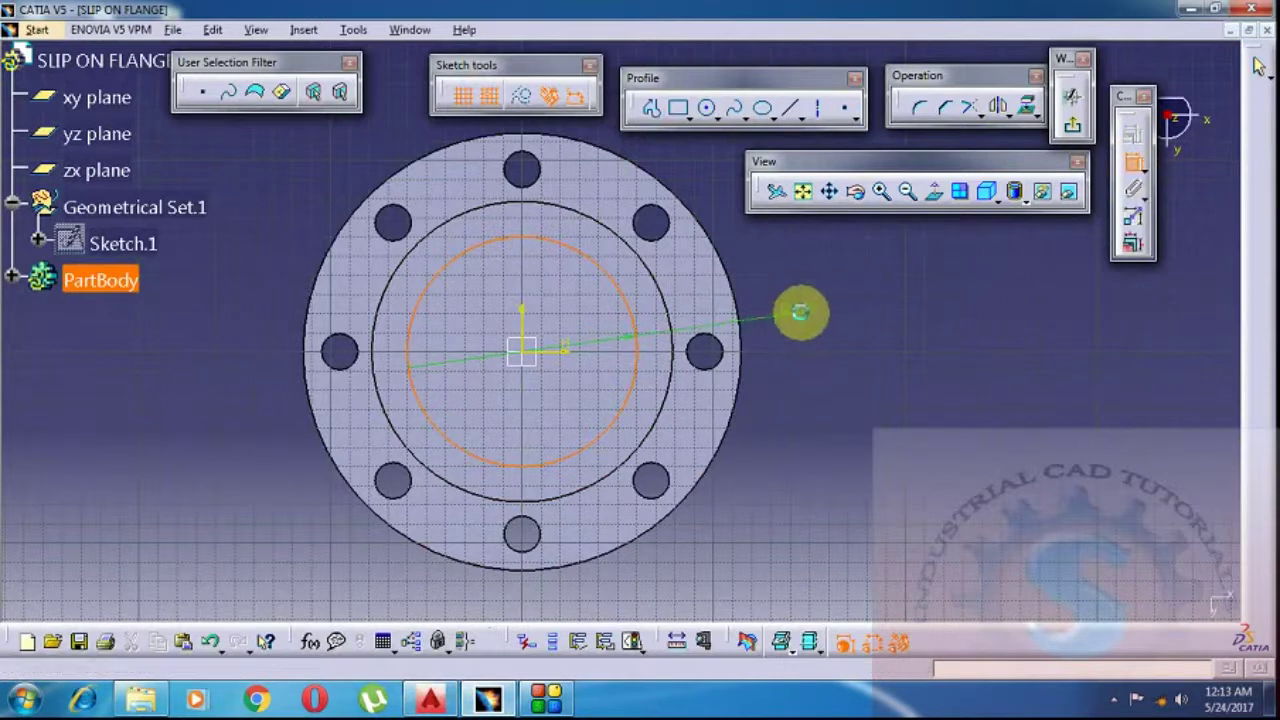
{"action": "double_click", "coordinate": [810, 312]}
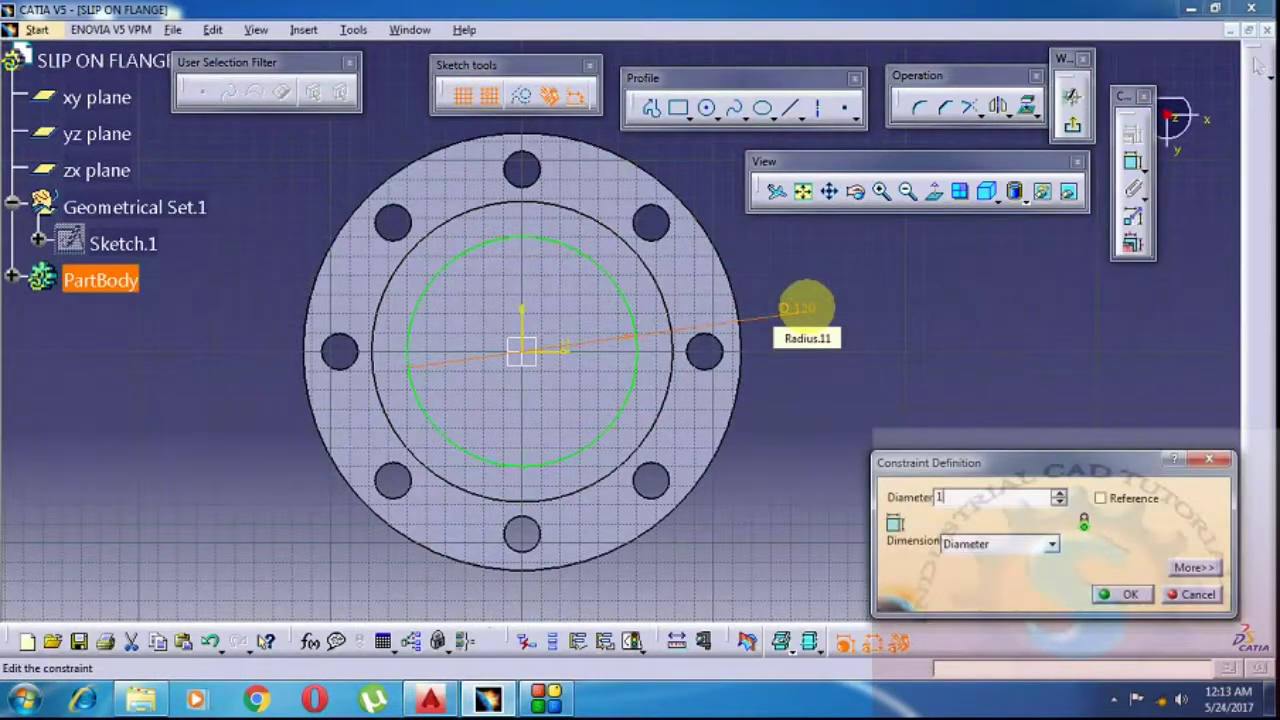
{"action": "key", "text": "Return"}
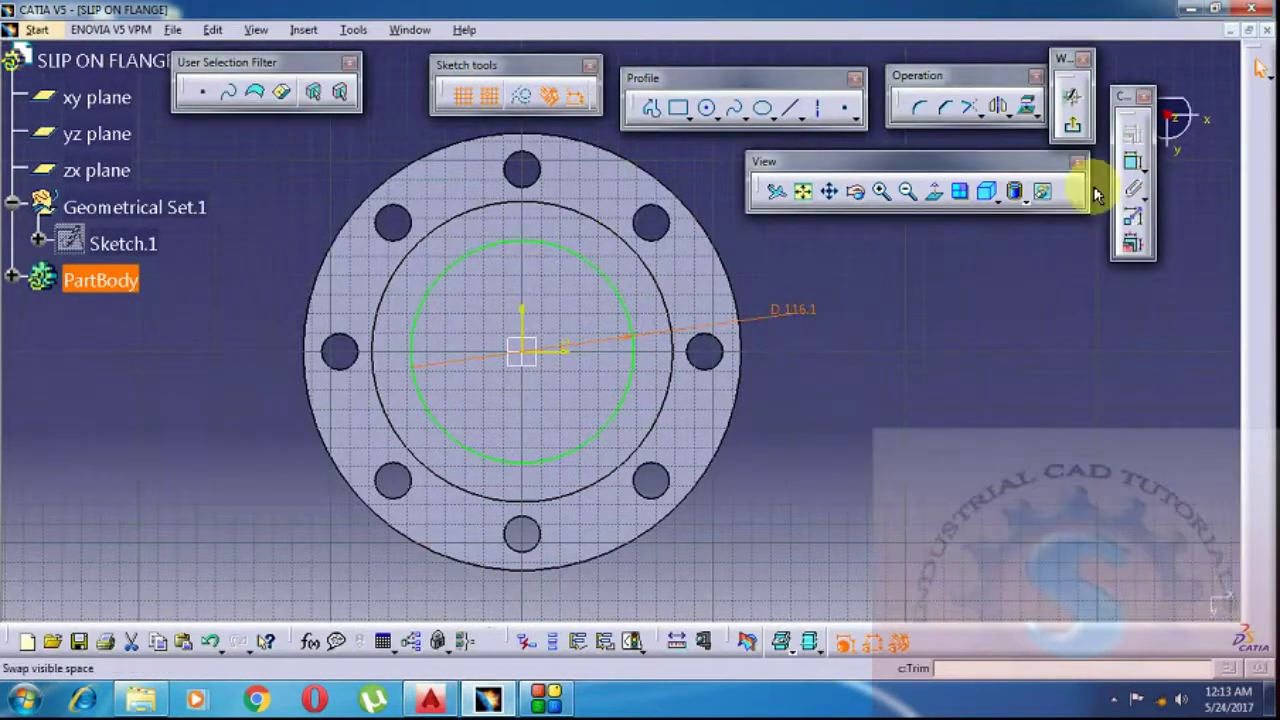
- Exit the sketch, check the overall height in the AutoCAD drawing, and pocket the bore circle 33.3 mm deep through flange and hub
{"action": "left_click", "coordinate": [1076, 130]}
{"action": "mouse_move", "coordinate": [951, 334]}
{"action": "middle_mouse_down"}
{"action": "mouse_move", "coordinate": [903, 340]}
{"action": "mouse_move", "coordinate": [783, 395]}
{"action": "mouse_move", "coordinate": [757, 506]}
{"action": "middle_mouse_up"}
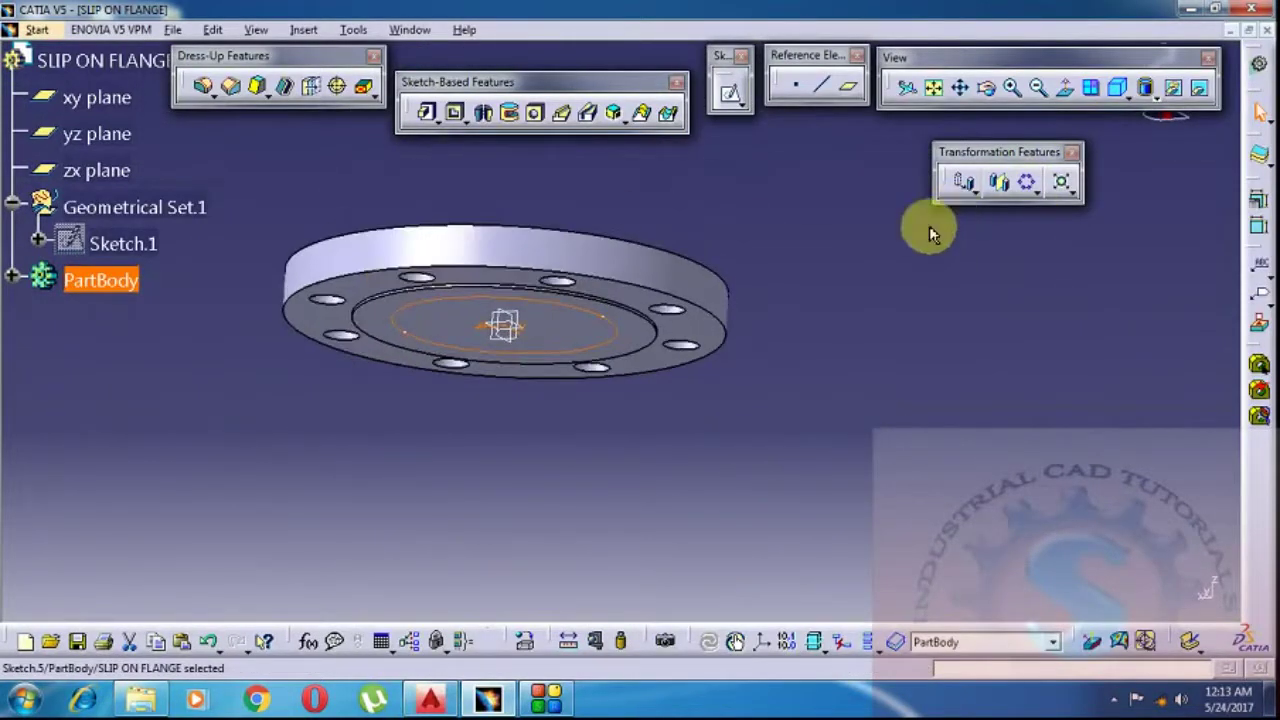
{"action": "left_click", "coordinate": [455, 115]}
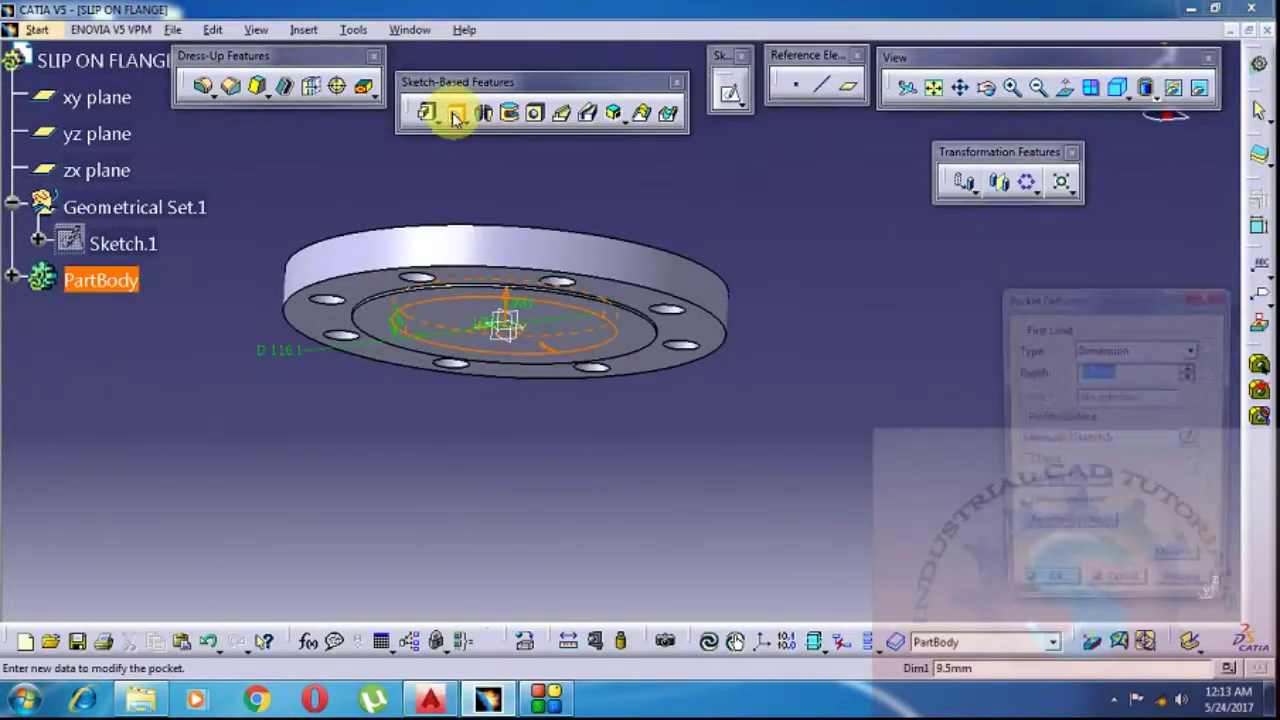
{"action": "mouse_move", "coordinate": [784, 270]}
{"action": "middle_mouse_down"}
{"action": "mouse_move", "coordinate": [686, 286]}
{"action": "mouse_move", "coordinate": [561, 432]}
{"action": "mouse_move", "coordinate": [580, 297]}
{"action": "mouse_move", "coordinate": [563, 354]}
{"action": "middle_mouse_up"}
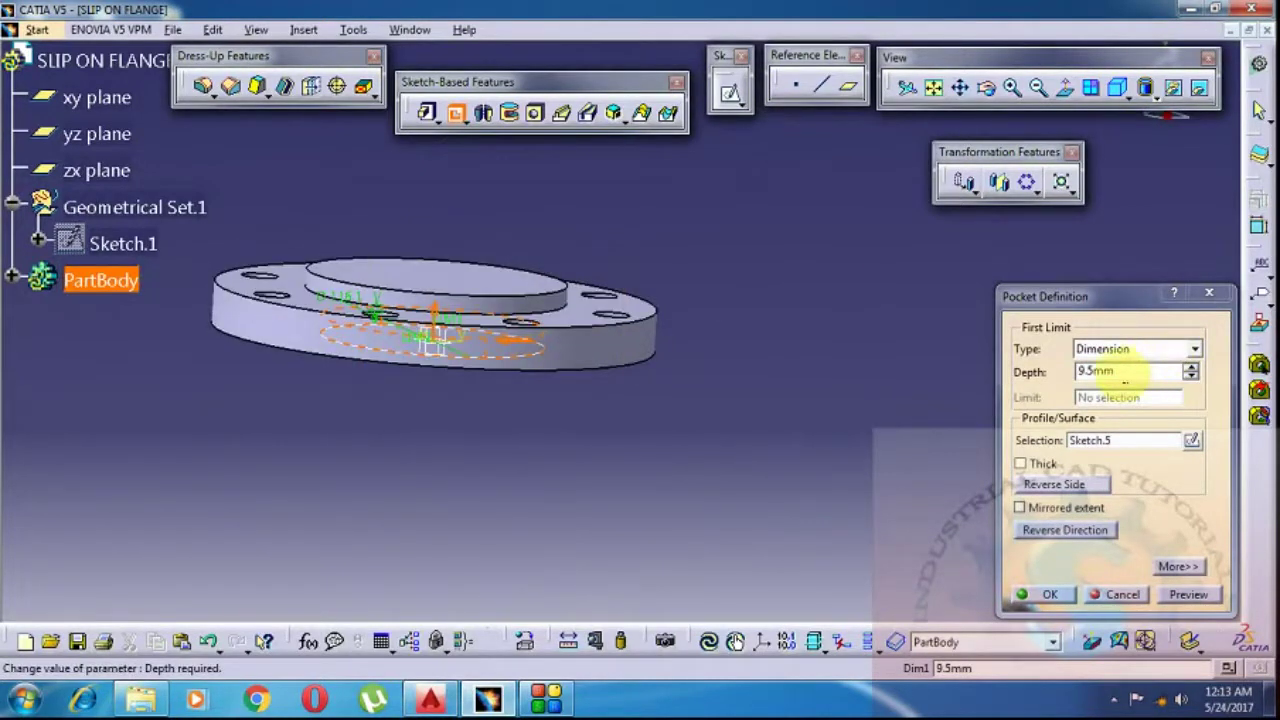
{"action": "left_click", "coordinate": [1124, 375]}
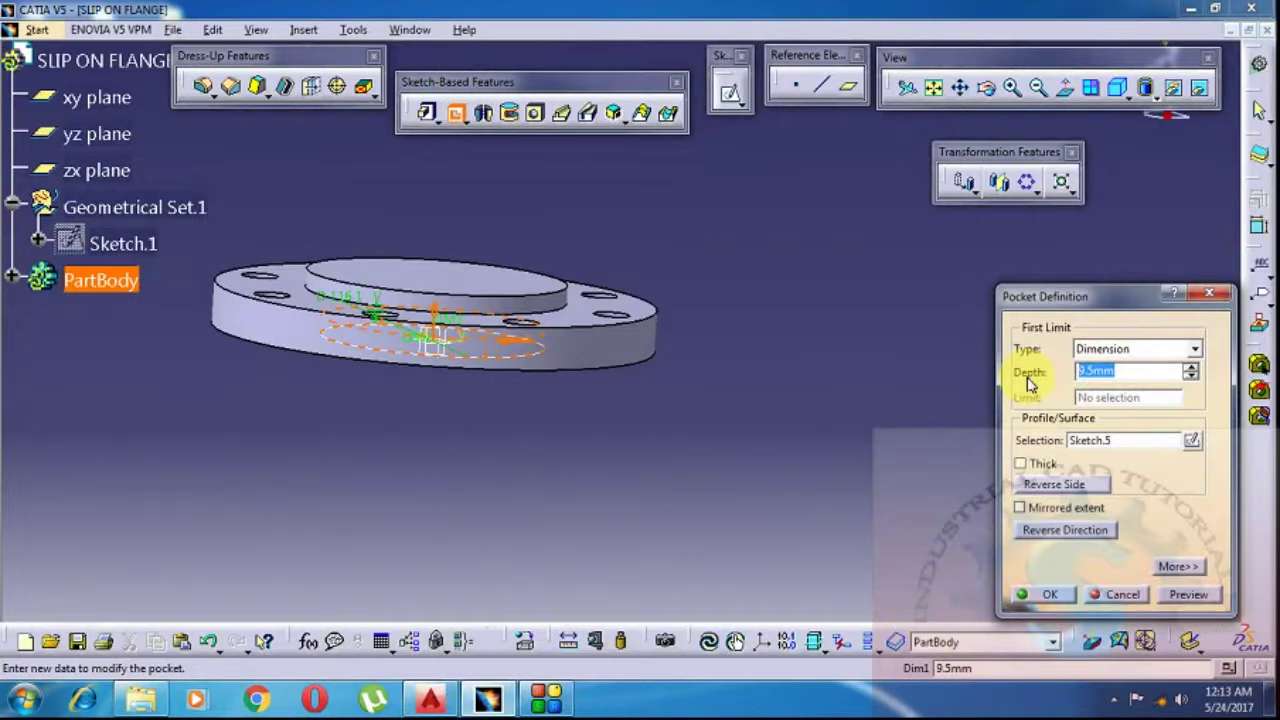
{"action": "left_click", "coordinate": [432, 700]}
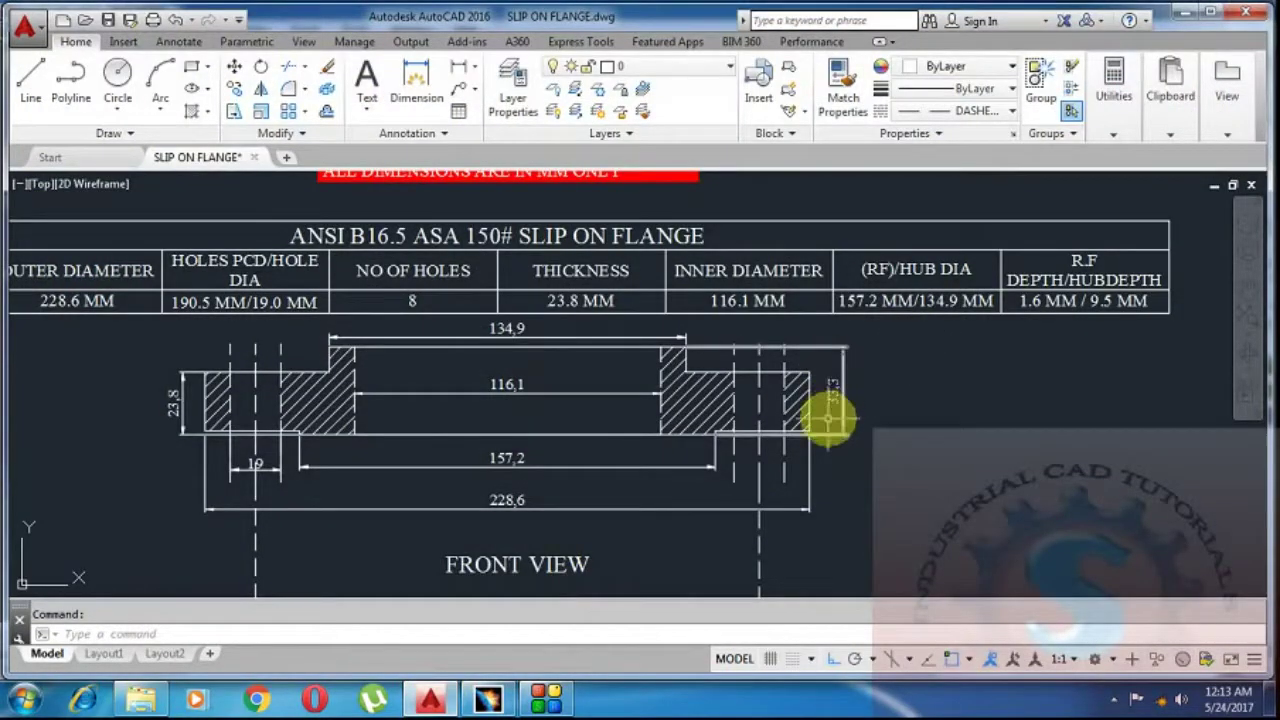
{"action": "left_click", "coordinate": [432, 700]}
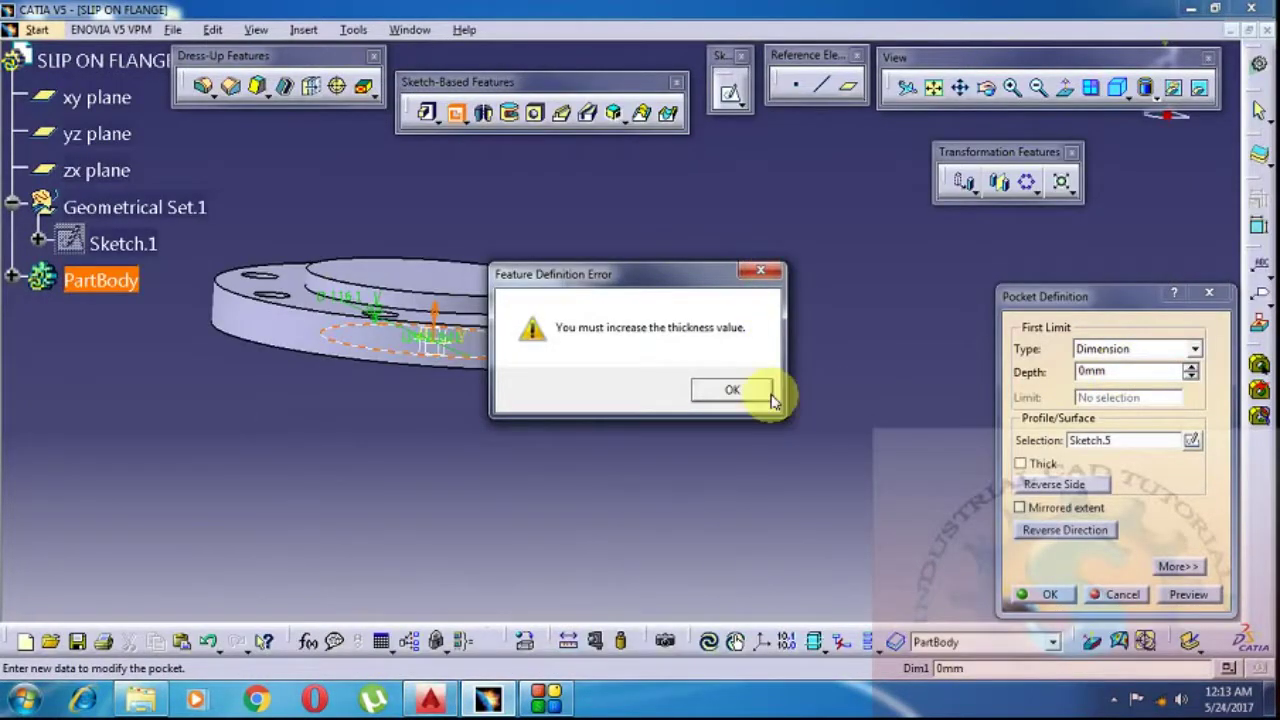
{"action": "left_click", "coordinate": [770, 396]}
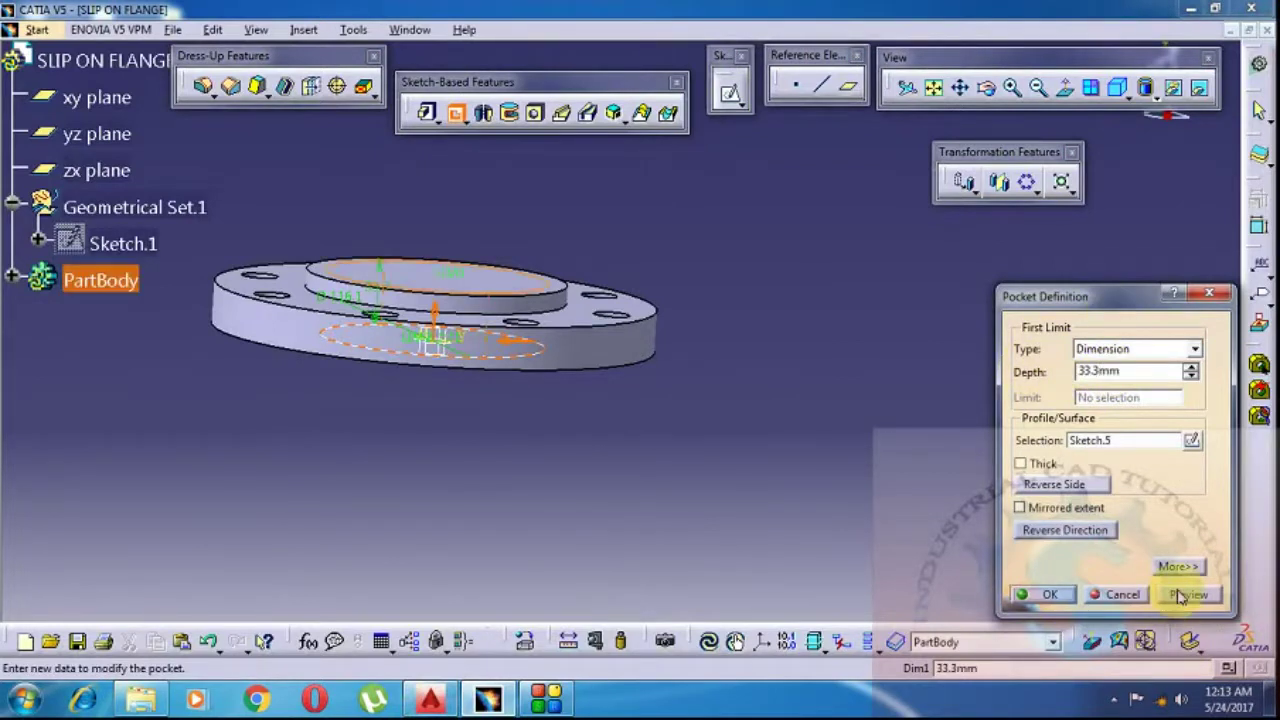
{"action": "left_click", "coordinate": [1042, 595]}
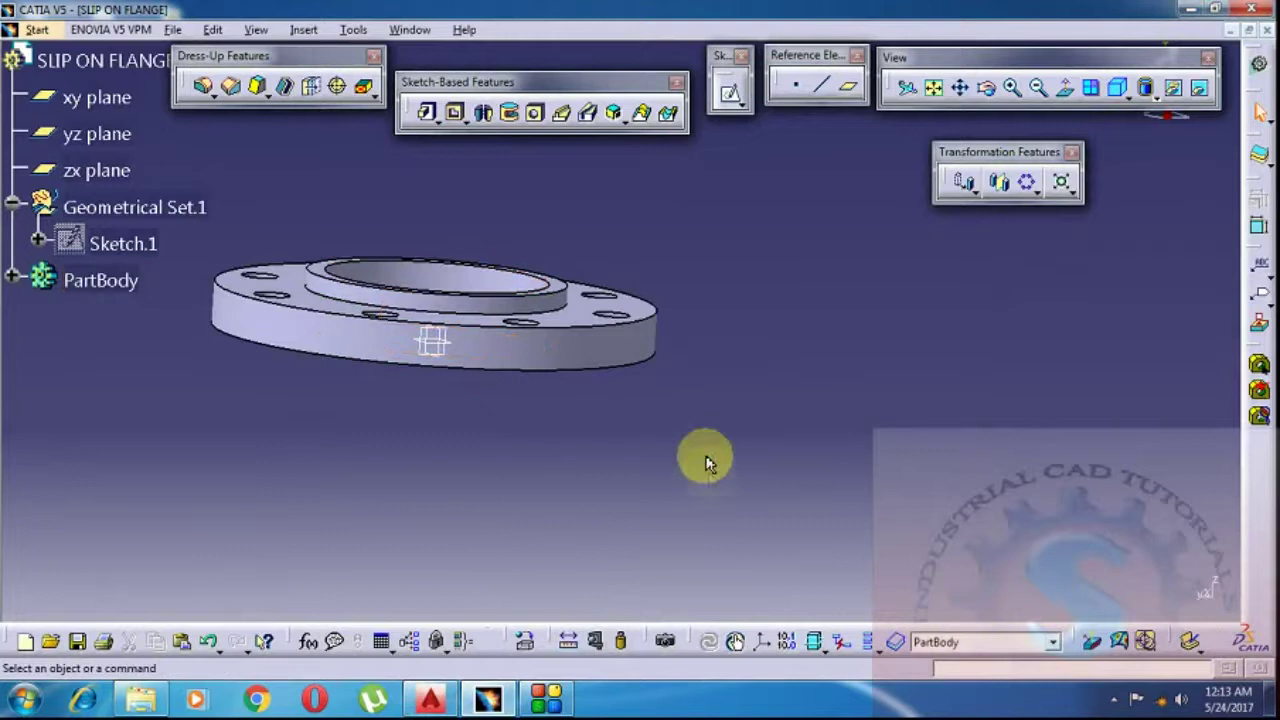
- Fillet the outer edge of the hub's end face with a 1 mm radius
{"action": "middle_click_drag", "start_coordinate": [638, 239], "coordinate": [870, 437]}
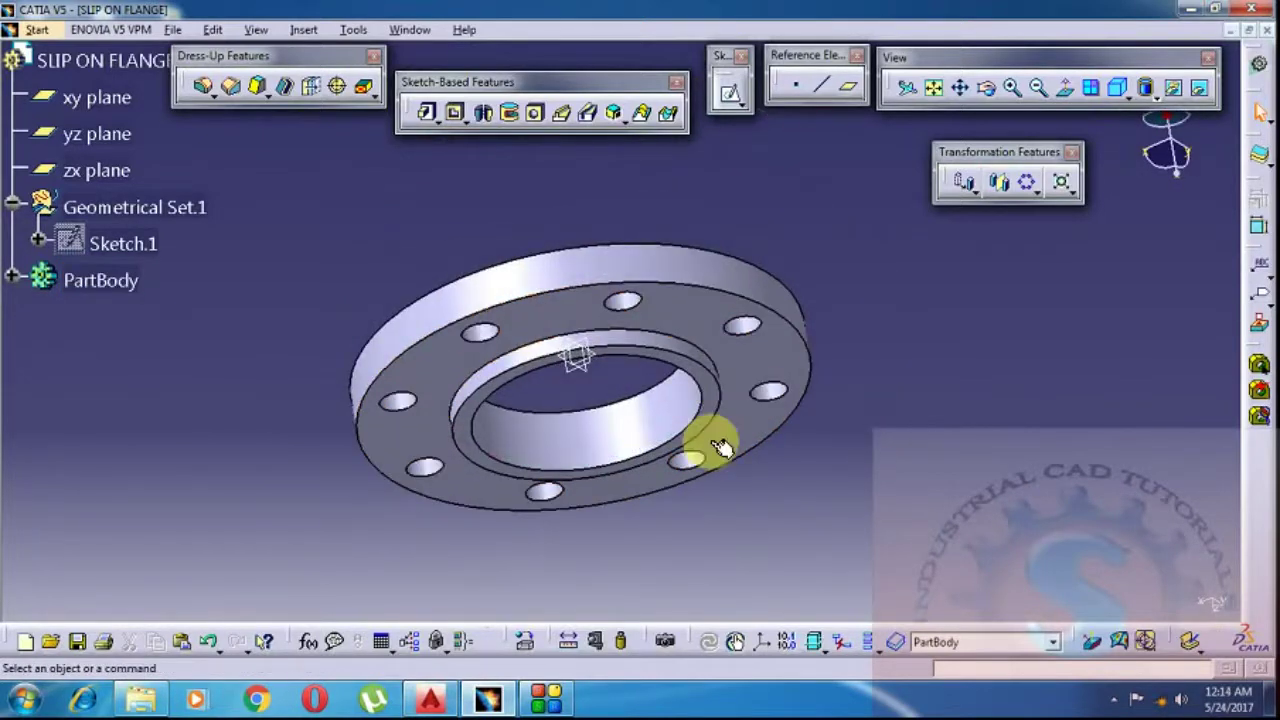
{"action": "middle_click_drag", "start_coordinate": [752, 290], "coordinate": [774, 223]}
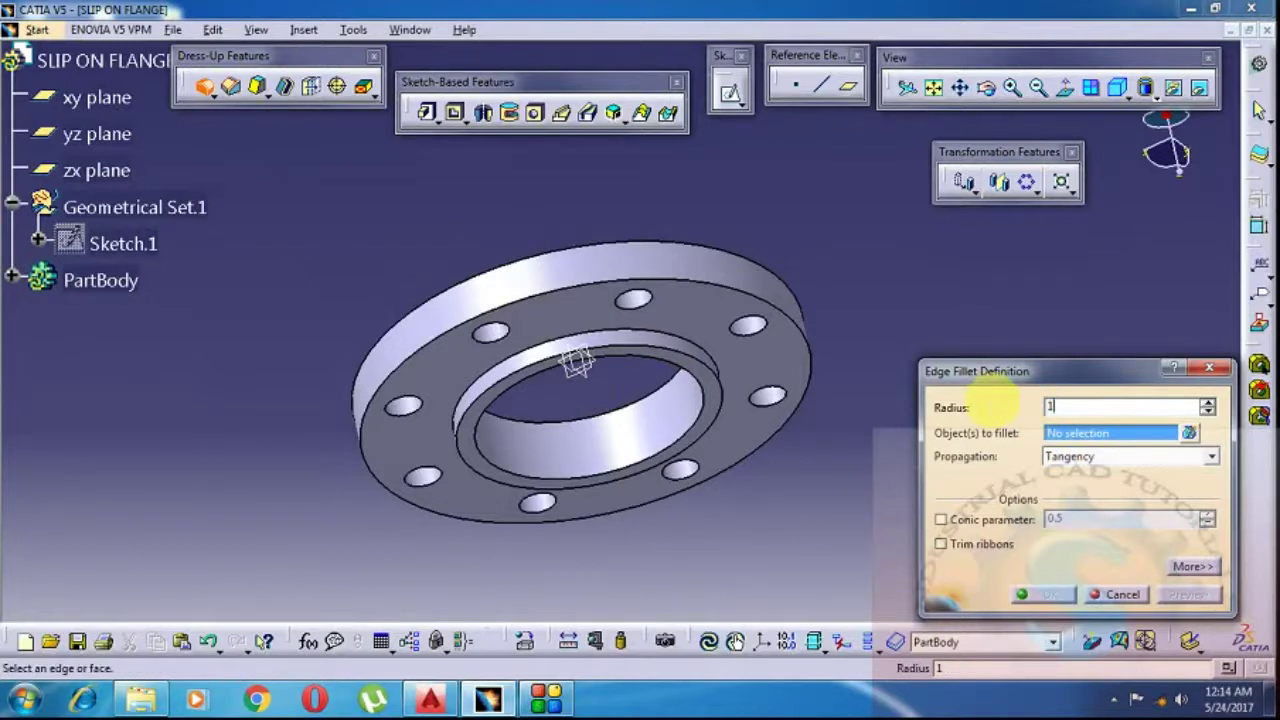
{"action": "middle_click_drag", "start_coordinate": [777, 357], "coordinate": [737, 229]}
{"action": "left_click", "coordinate": [669, 363]}
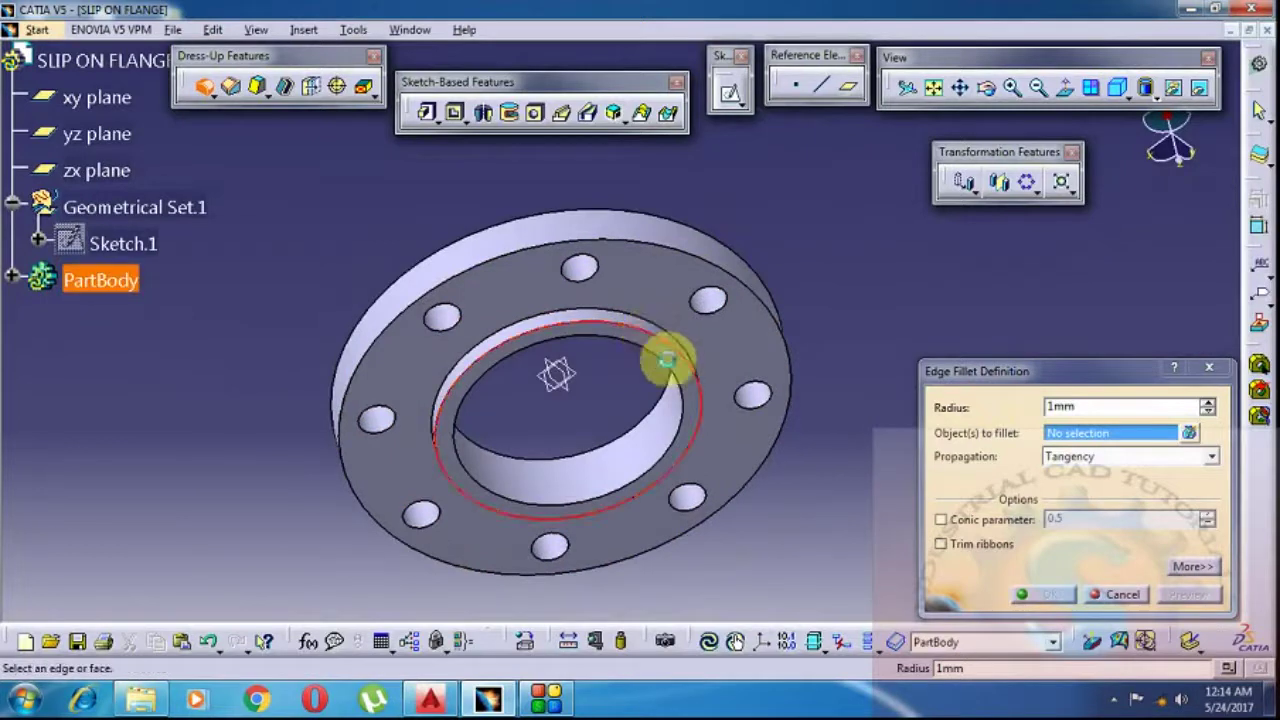
{"action": "left_click", "coordinate": [1188, 596]}
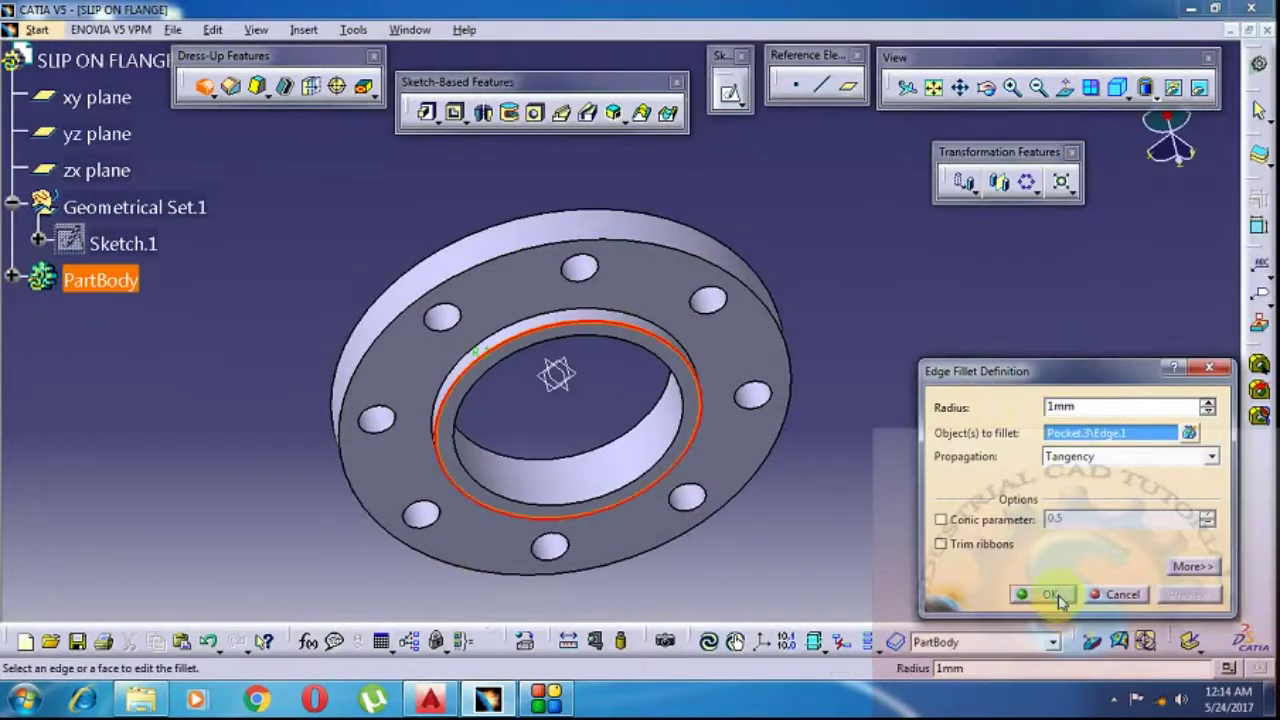
{"action": "left_click", "coordinate": [1050, 594]}
- Try Shading and Shading with Edges without Smooth Edges, and finish with the Shading with Edges display style
{"action": "middle_click_drag", "start_coordinate": [755, 517], "coordinate": [660, 537]}
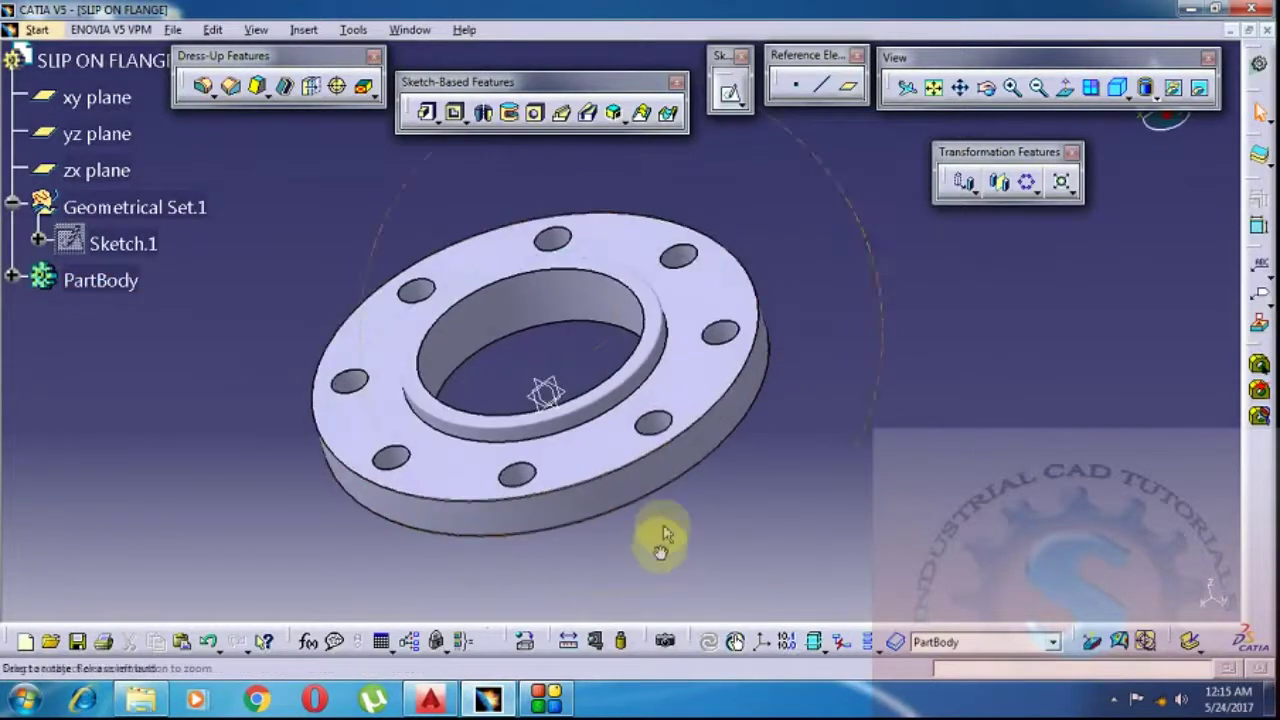
{"action": "left_click", "coordinate": [1156, 100]}
{"action": "left_click", "coordinate": [1172, 182]}
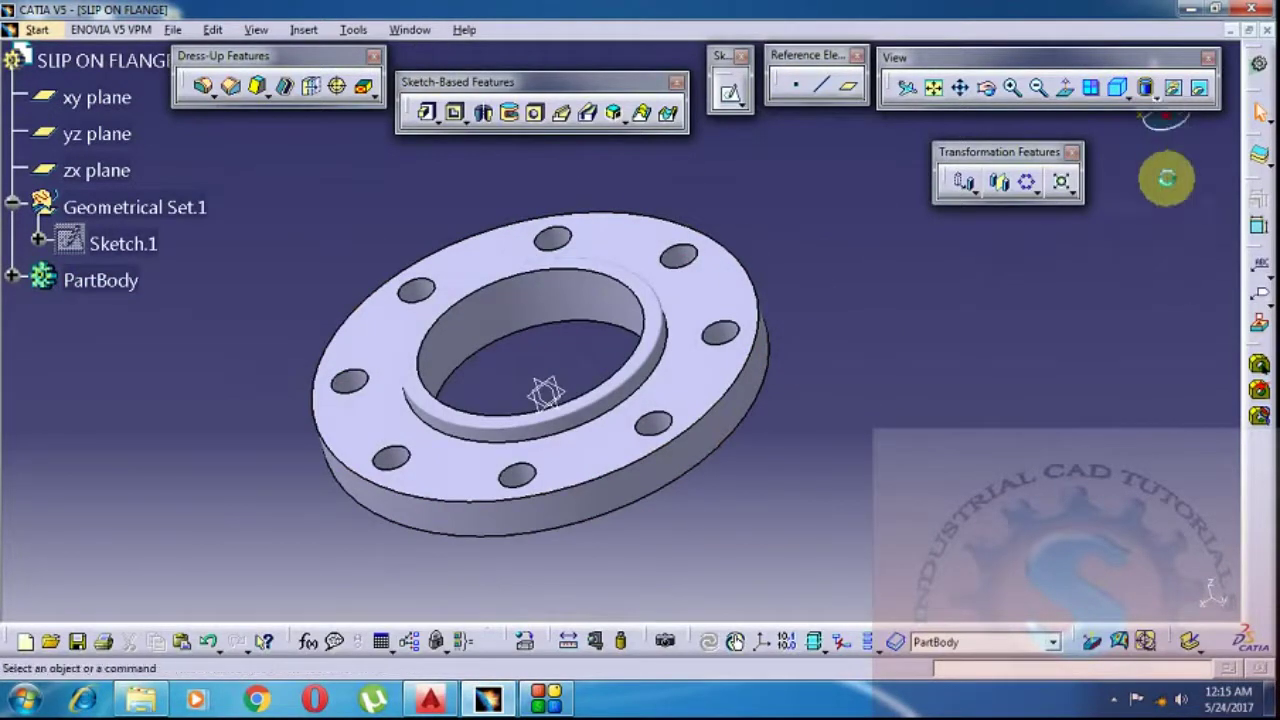
{"action": "left_click", "coordinate": [1152, 96]}
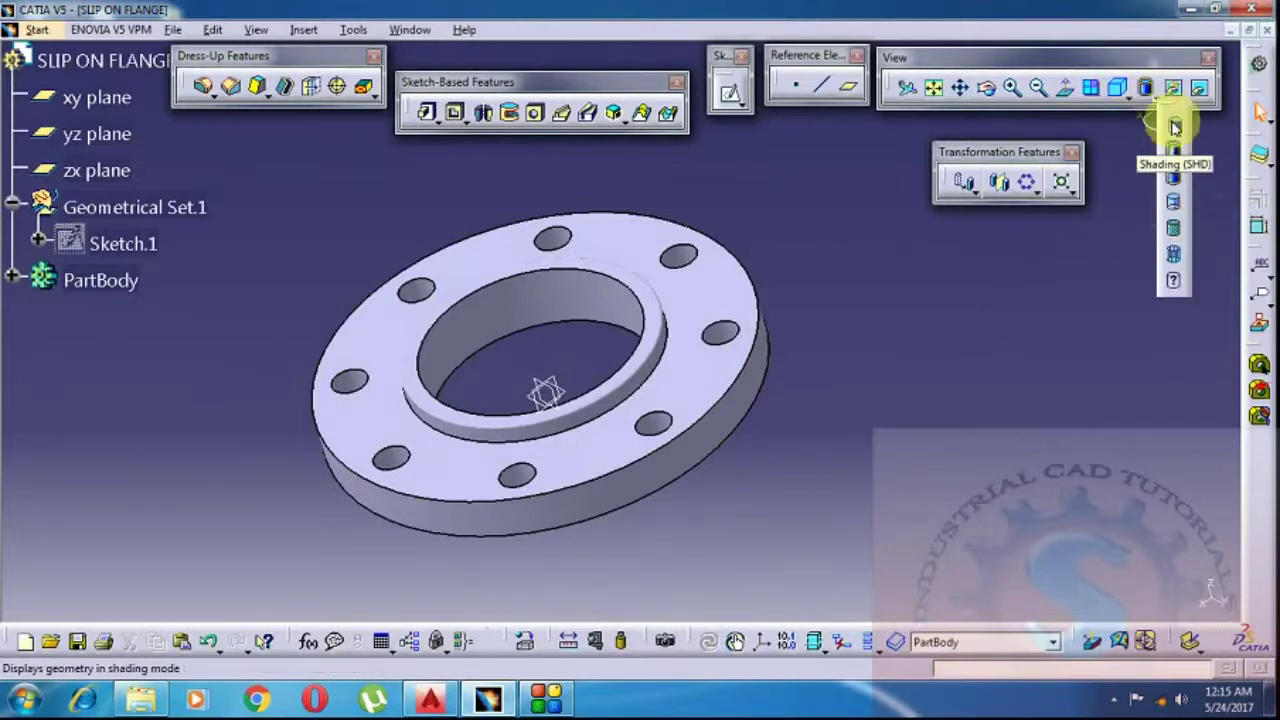
{"action": "left_click", "coordinate": [1175, 124]}
{"action": "left_click", "coordinate": [1158, 104]}
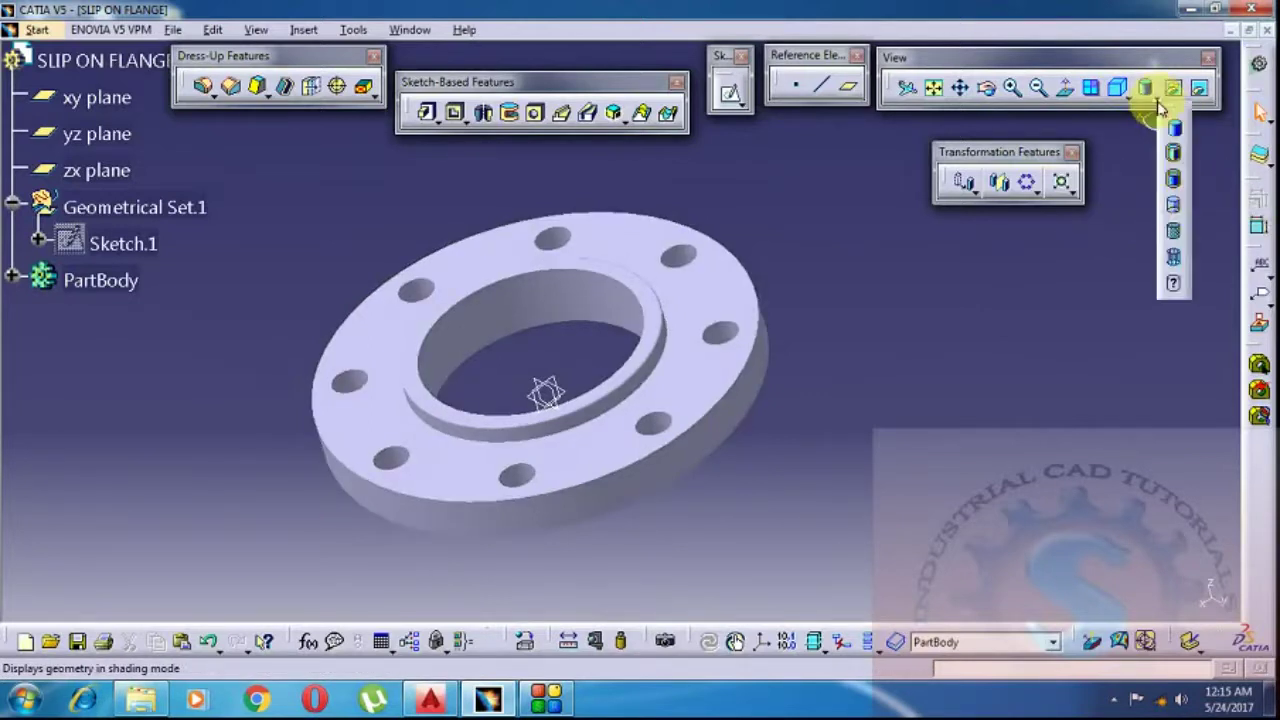
{"action": "left_click", "coordinate": [1173, 181]}
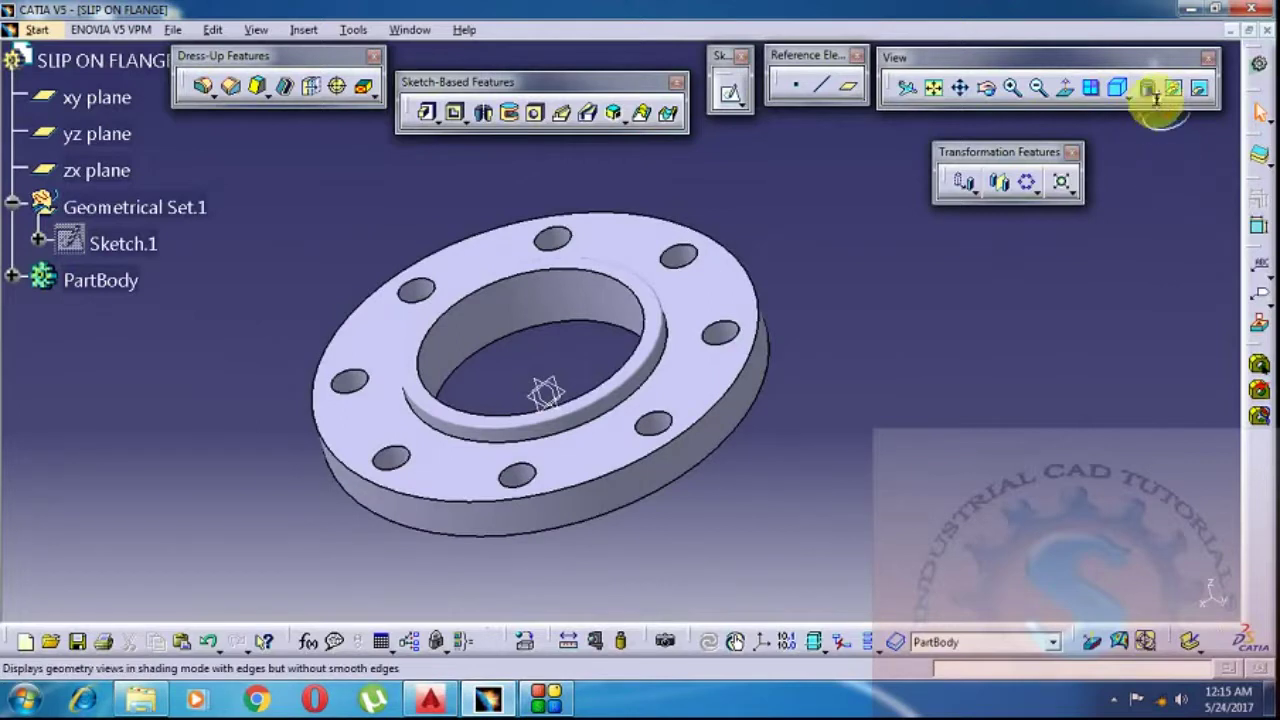
{"action": "left_click", "coordinate": [1156, 99]}
{"action": "left_click", "coordinate": [1174, 156]}
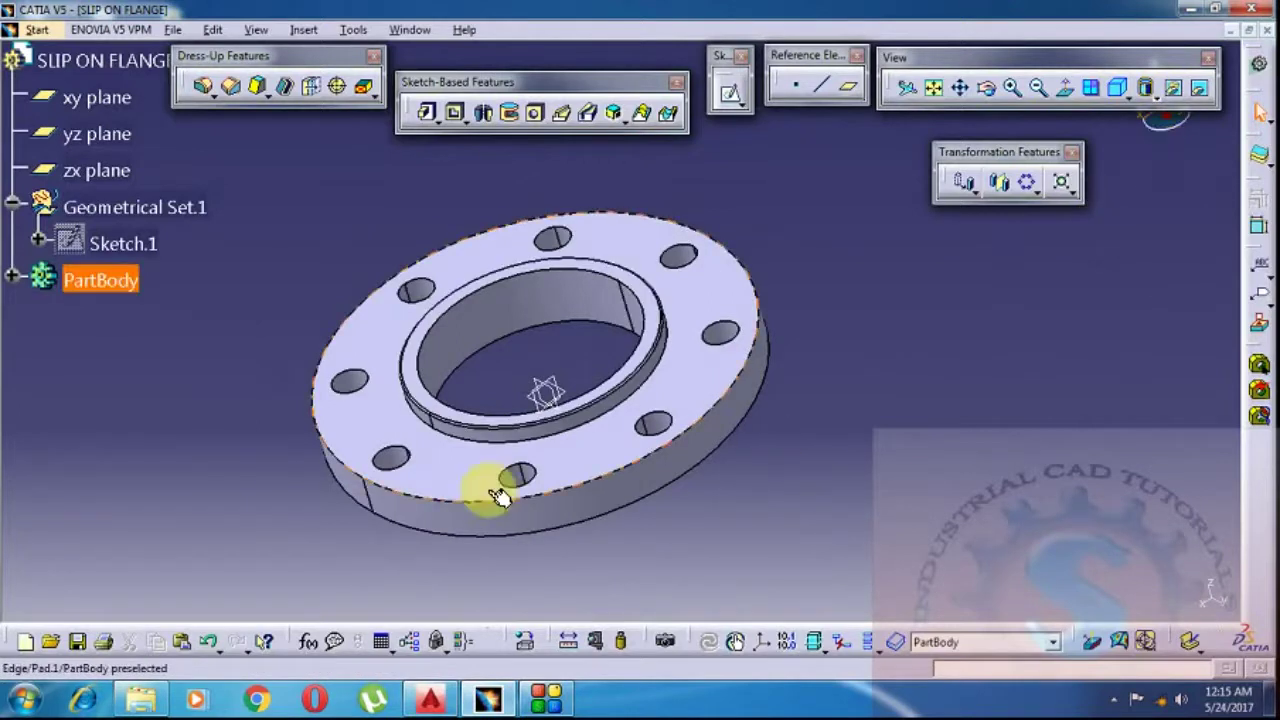
- Fillet the upper and lower outer rim edges of the flange with a 1 mm radius
{"action": "middle_click_drag", "start_coordinate": [484, 450], "coordinate": [523, 391]}
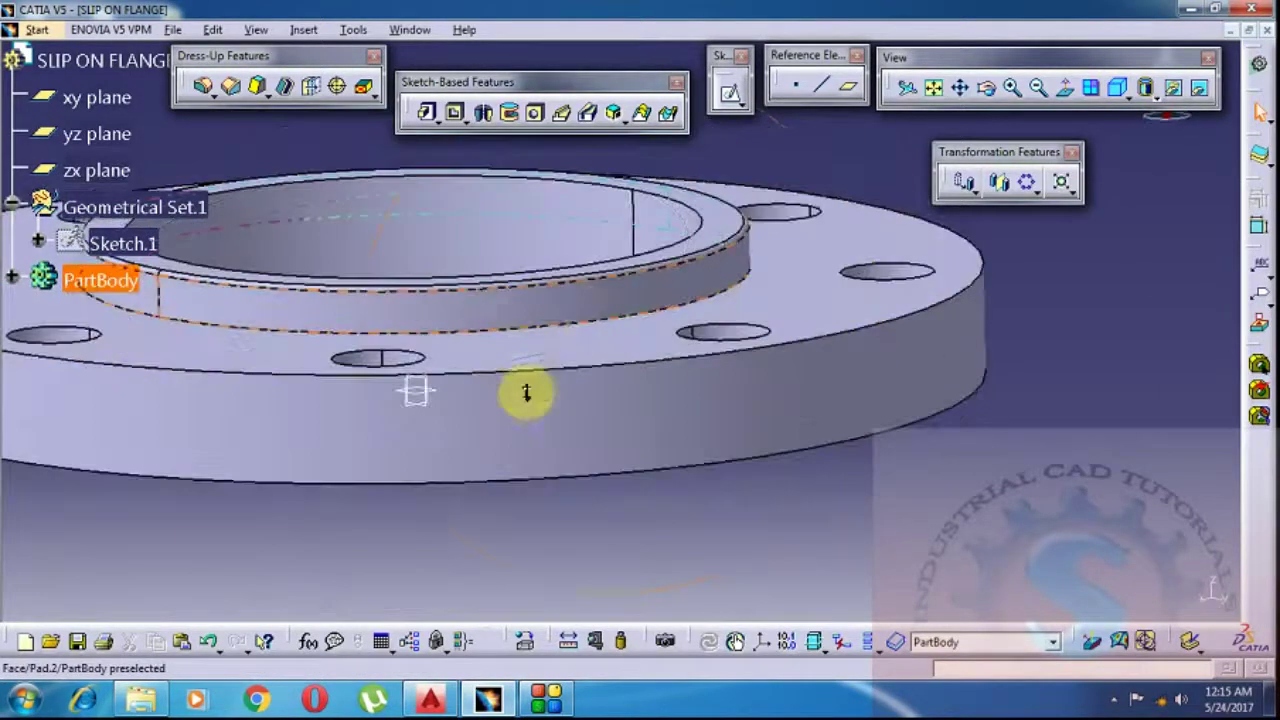
{"action": "left_click", "coordinate": [632, 370]}
{"action": "left_click", "coordinate": [700, 472]}
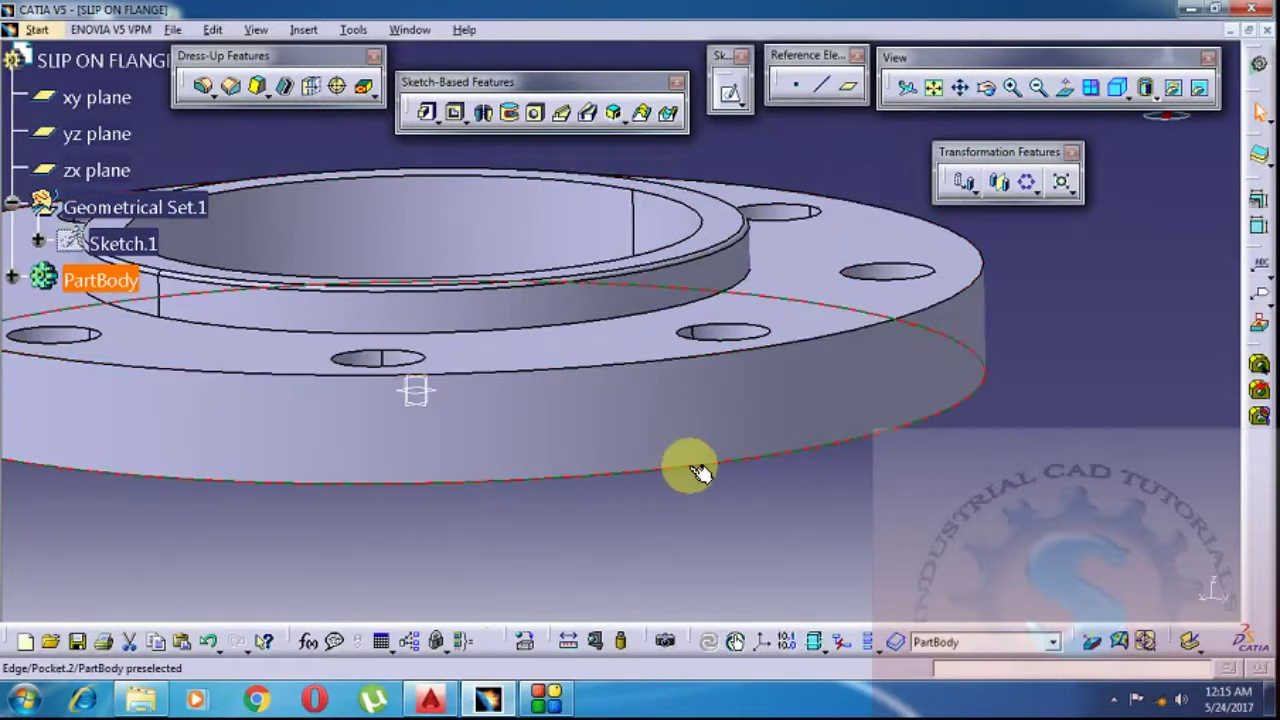
{"action": "left_click", "coordinate": [723, 362], "text": "ctrl"}
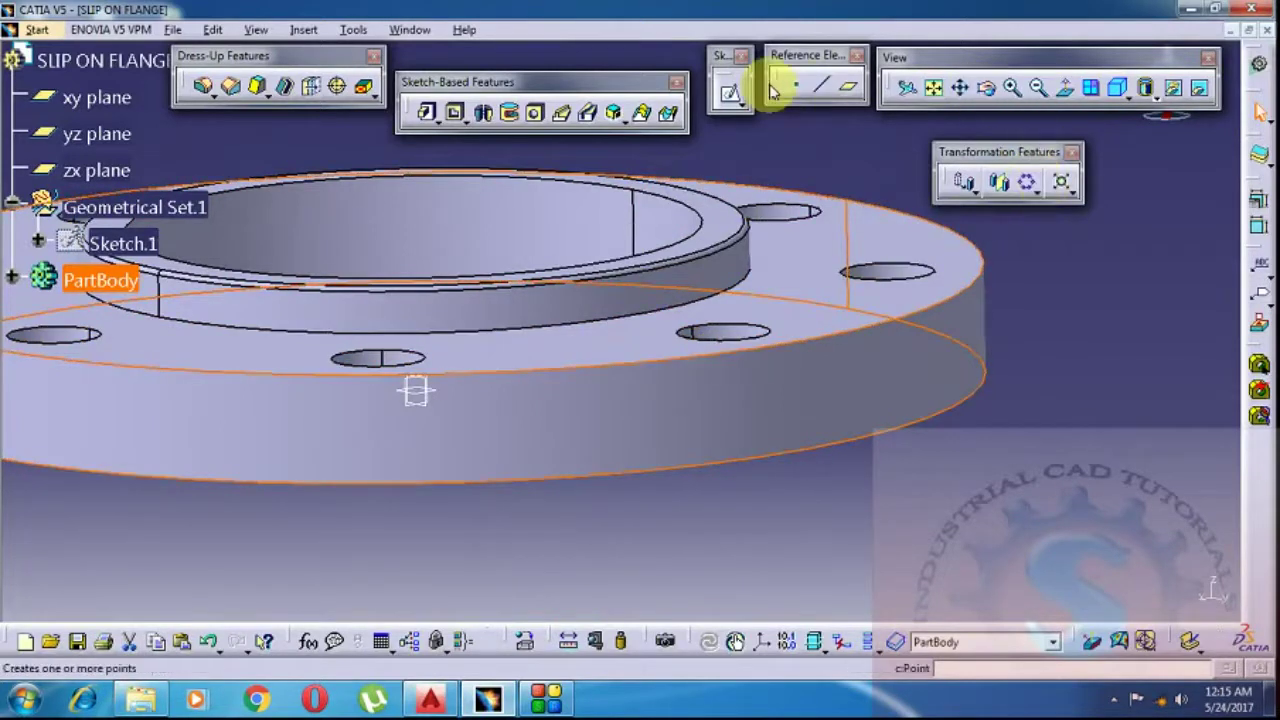
{"action": "left_click", "coordinate": [203, 88]}
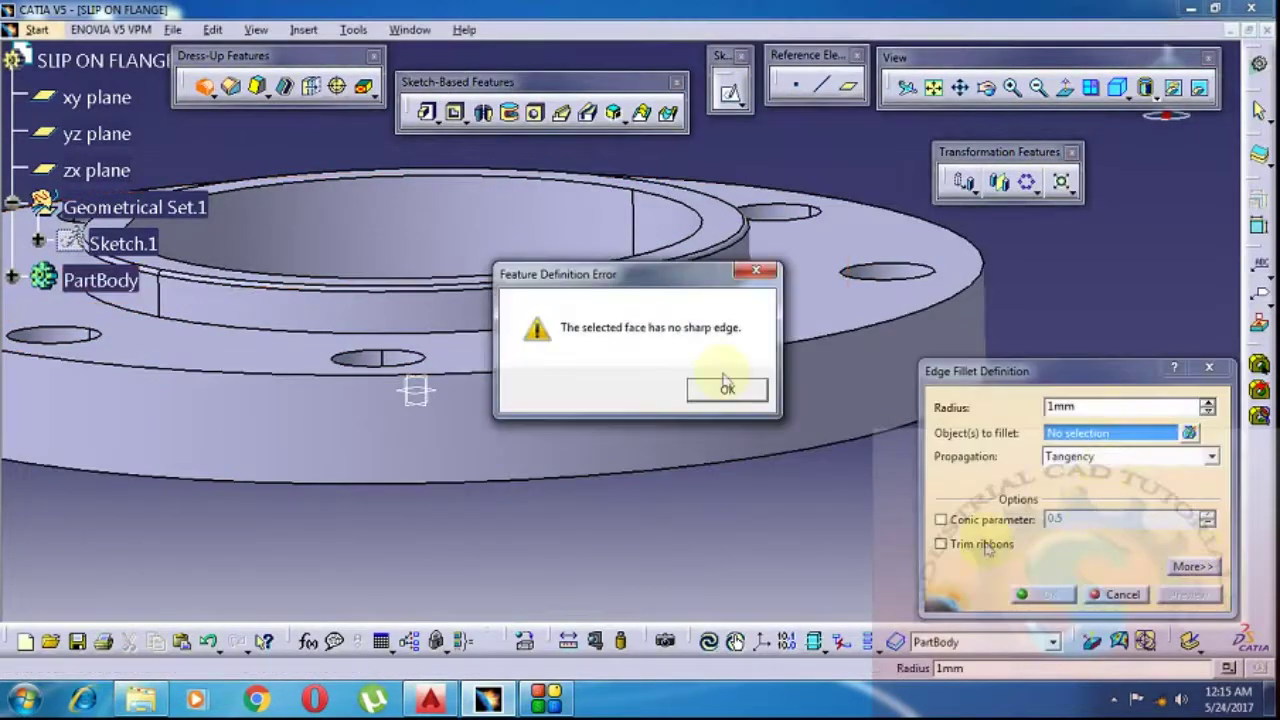
{"action": "left_click", "coordinate": [723, 391]}
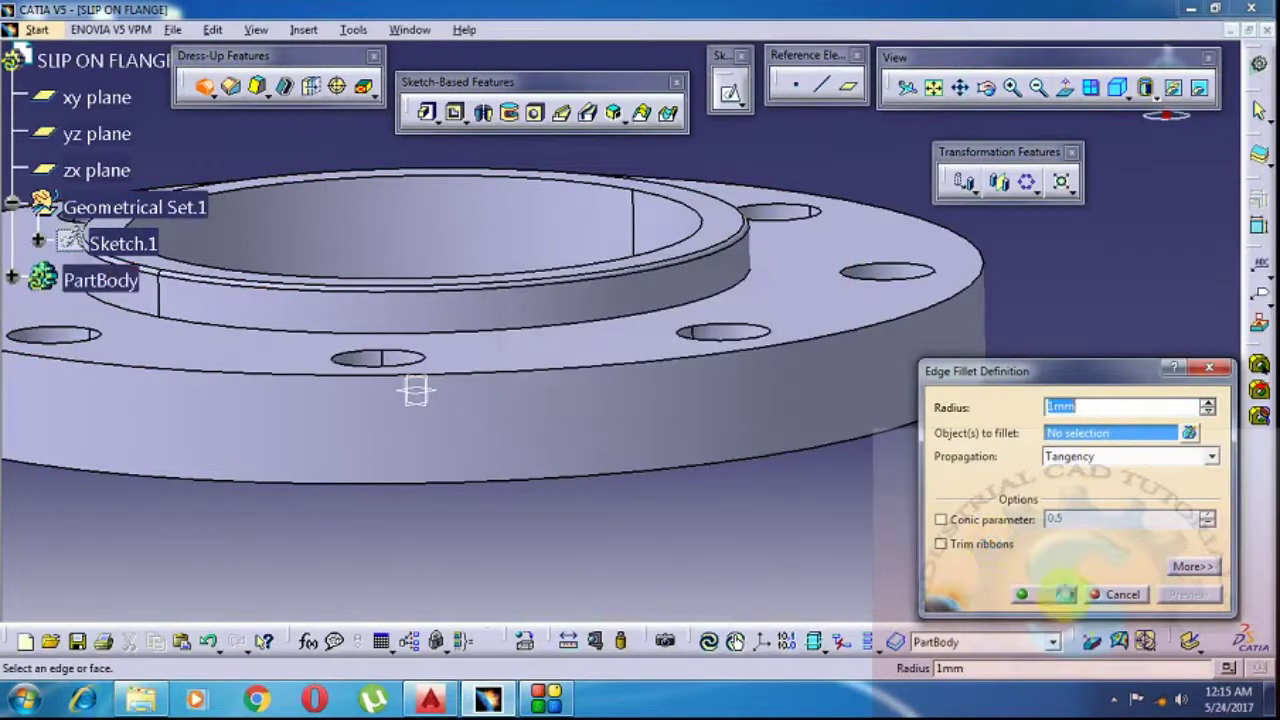
{"action": "left_click", "coordinate": [692, 366]}
{"action": "left_click", "coordinate": [716, 463]}
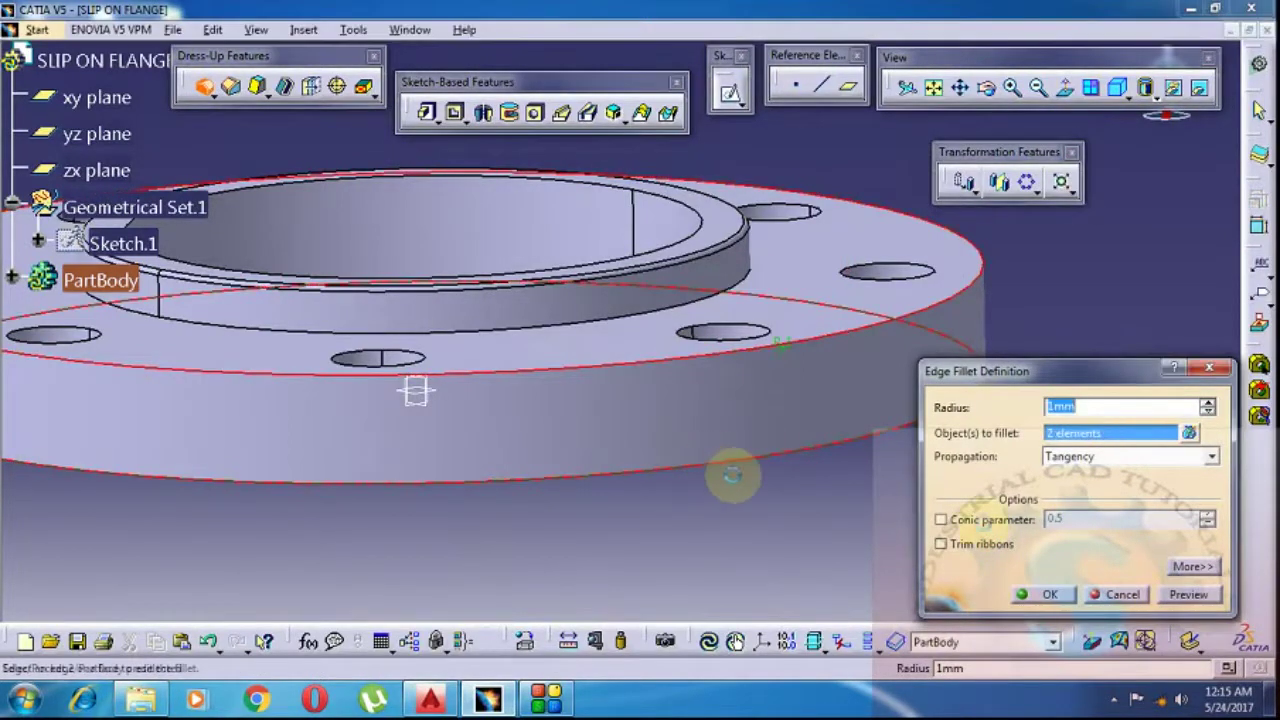
{"action": "left_click", "coordinate": [1188, 595]}
{"action": "left_click", "coordinate": [1043, 595]}
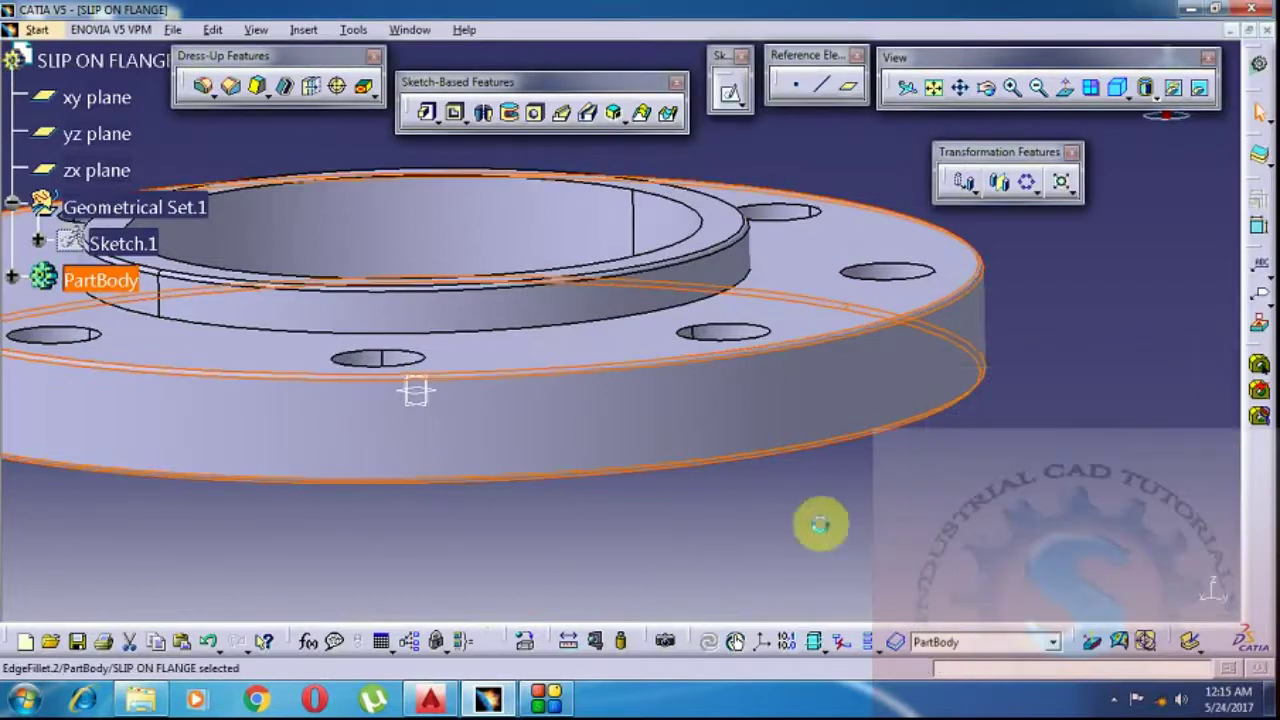
- Inspect the filleted rim from the underside and set the display style to Shading with Edges without Smooth Edges
{"action": "middle_click_drag", "start_coordinate": [877, 434], "coordinate": [811, 571]}
{"action": "middle_click_drag", "start_coordinate": [813, 461], "coordinate": [730, 532]}
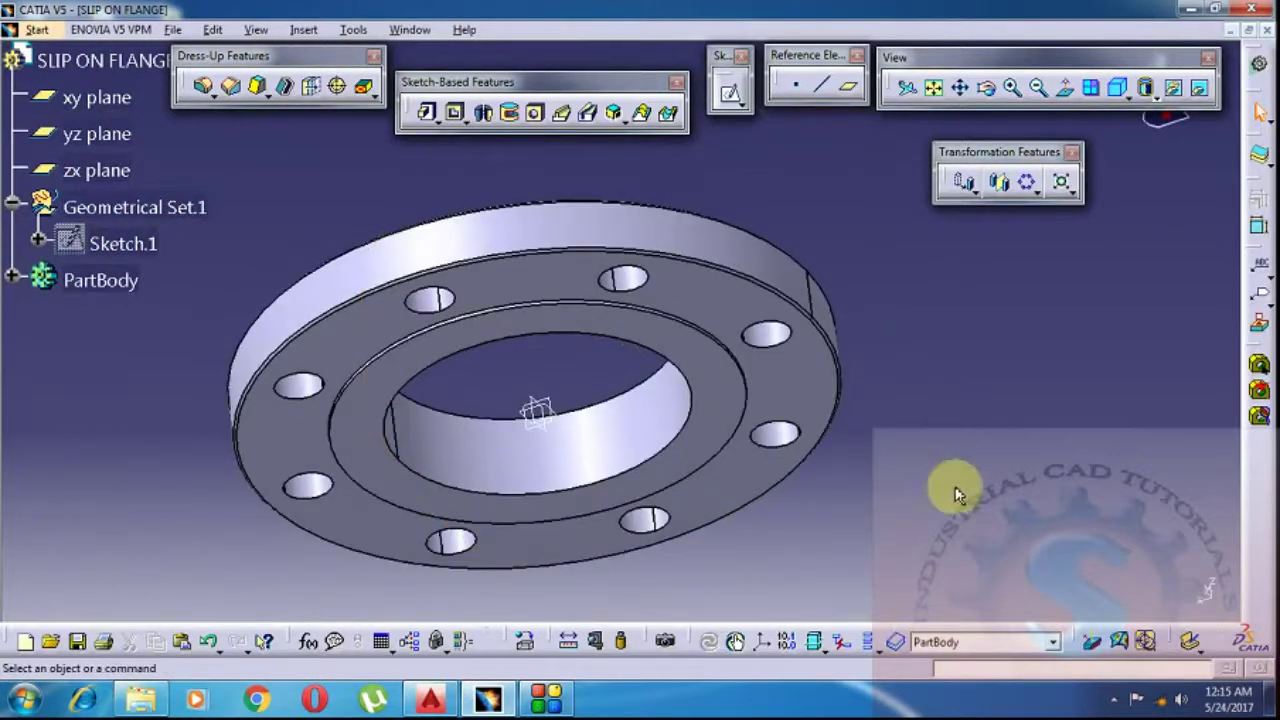
{"action": "left_click", "coordinate": [1151, 95]}
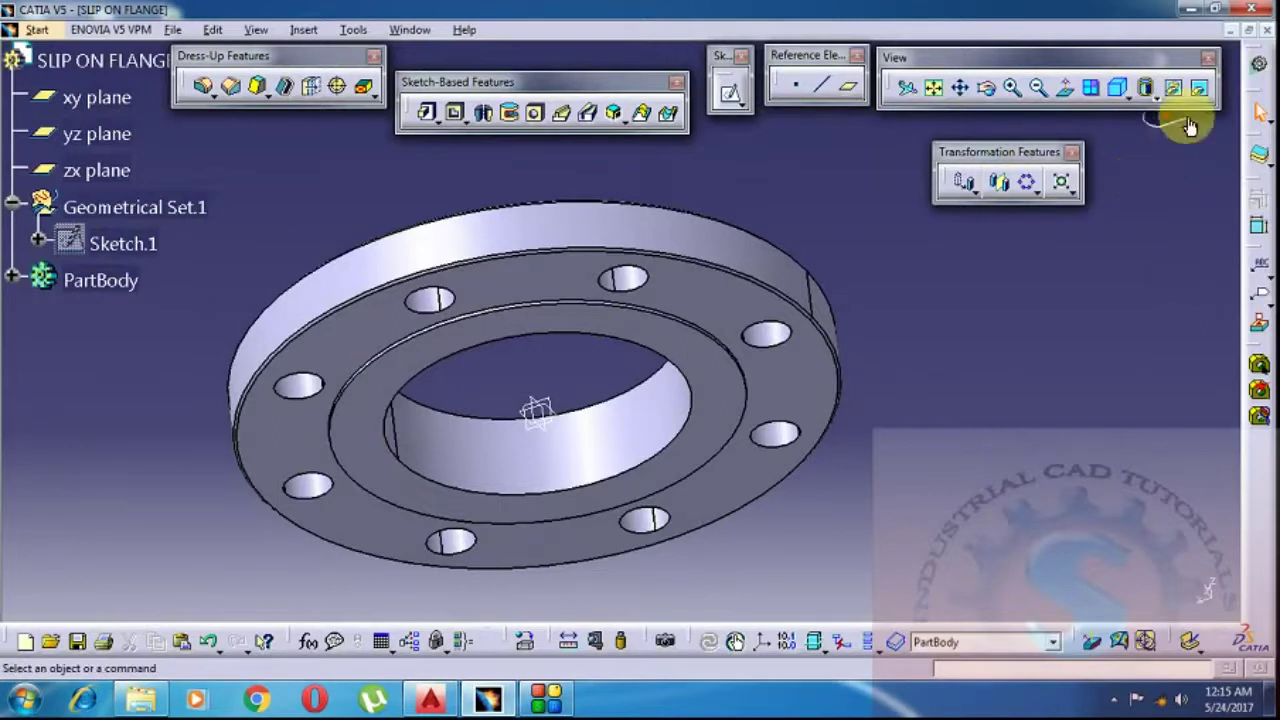
{"action": "left_click", "coordinate": [1150, 92]}
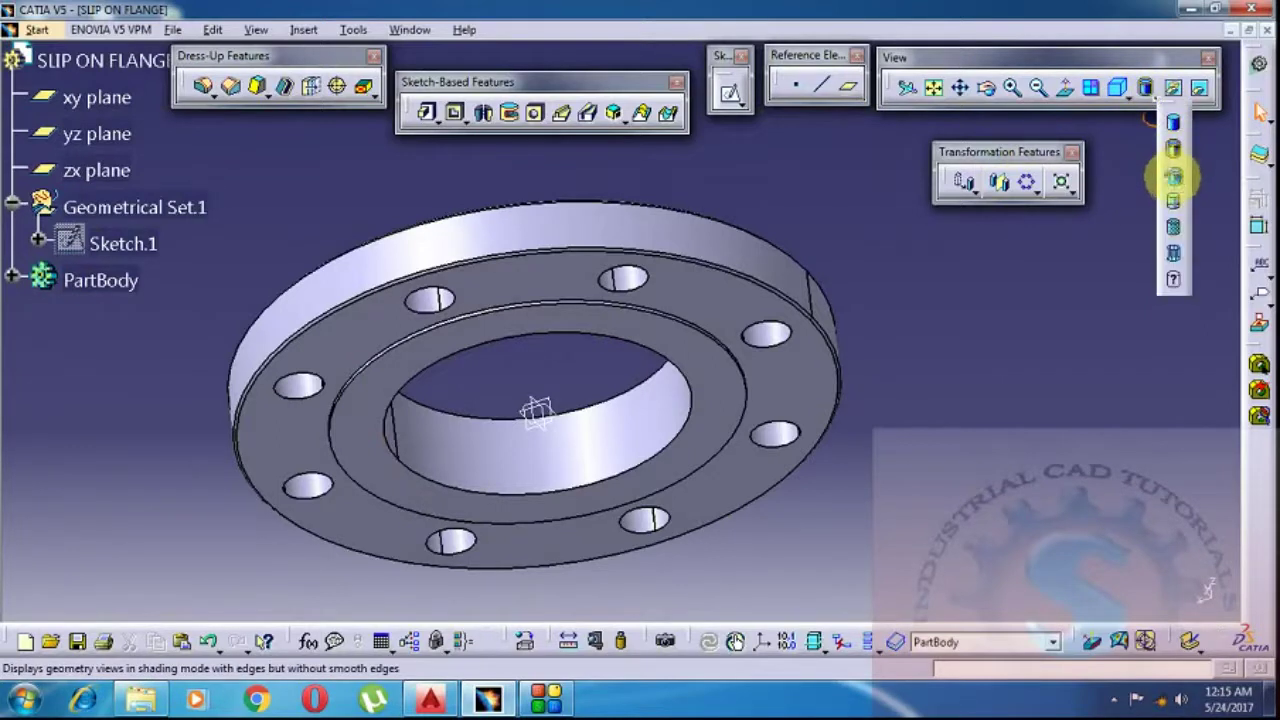
{"action": "left_click", "coordinate": [1173, 176]}
- Fillet the raised face's outer edge and its bore edge with a 1 mm radius
{"action": "middle_click_drag", "start_coordinate": [946, 374], "coordinate": [946, 354]}
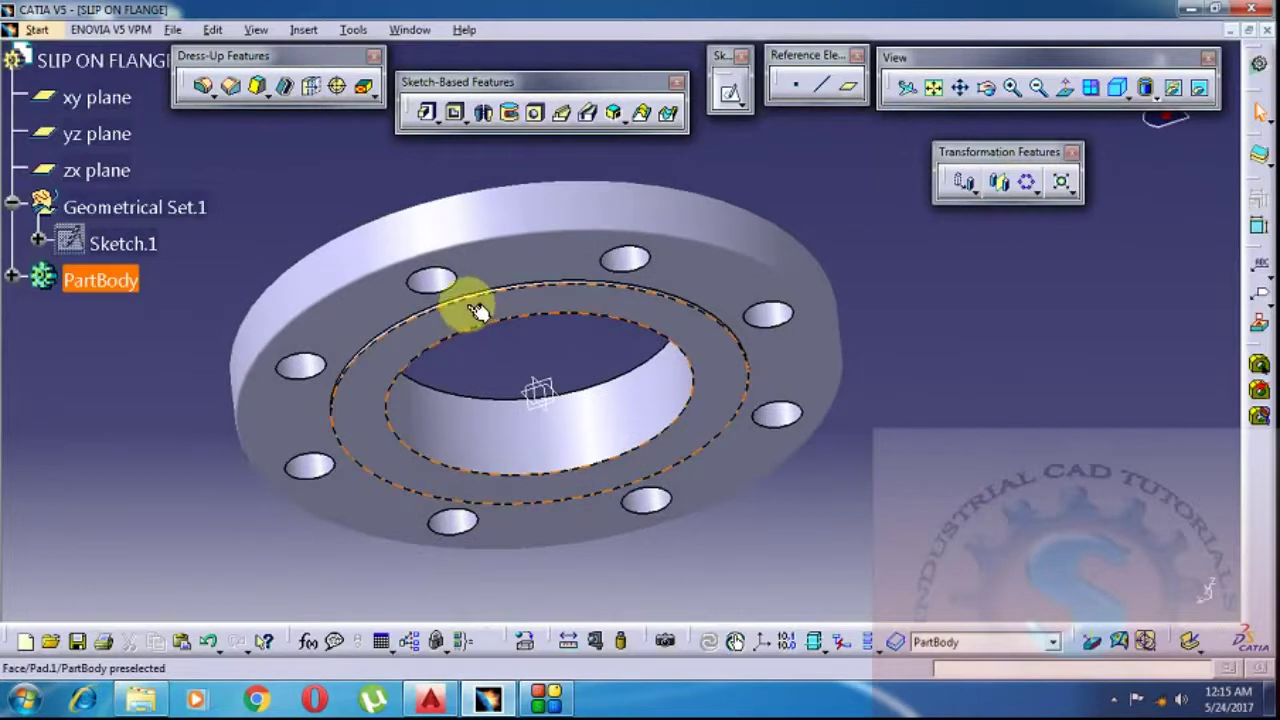
{"action": "mouse_move", "coordinate": [500, 305]}
{"action": "middle_mouse_down"}
{"action": "mouse_move", "coordinate": [509, 343]}
{"action": "mouse_move", "coordinate": [509, 257]}
{"action": "mouse_move", "coordinate": [493, 300]}
{"action": "middle_mouse_up"}
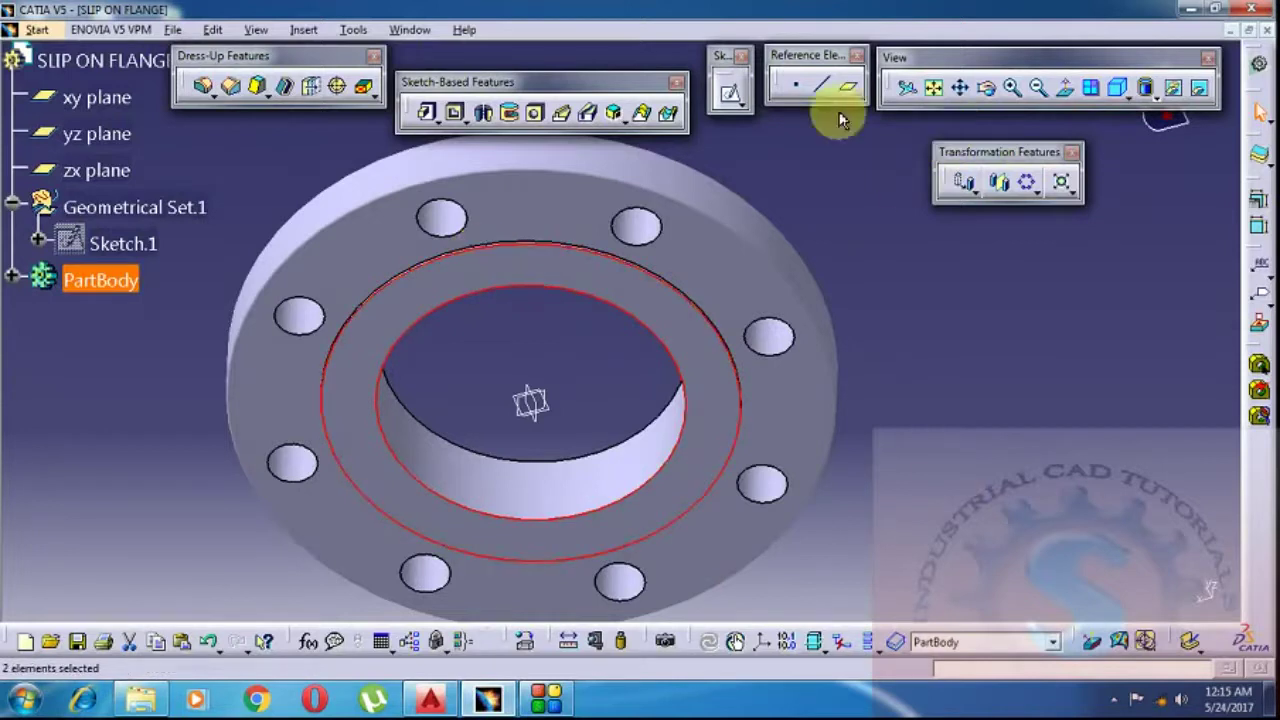
{"action": "left_click", "coordinate": [205, 90]}
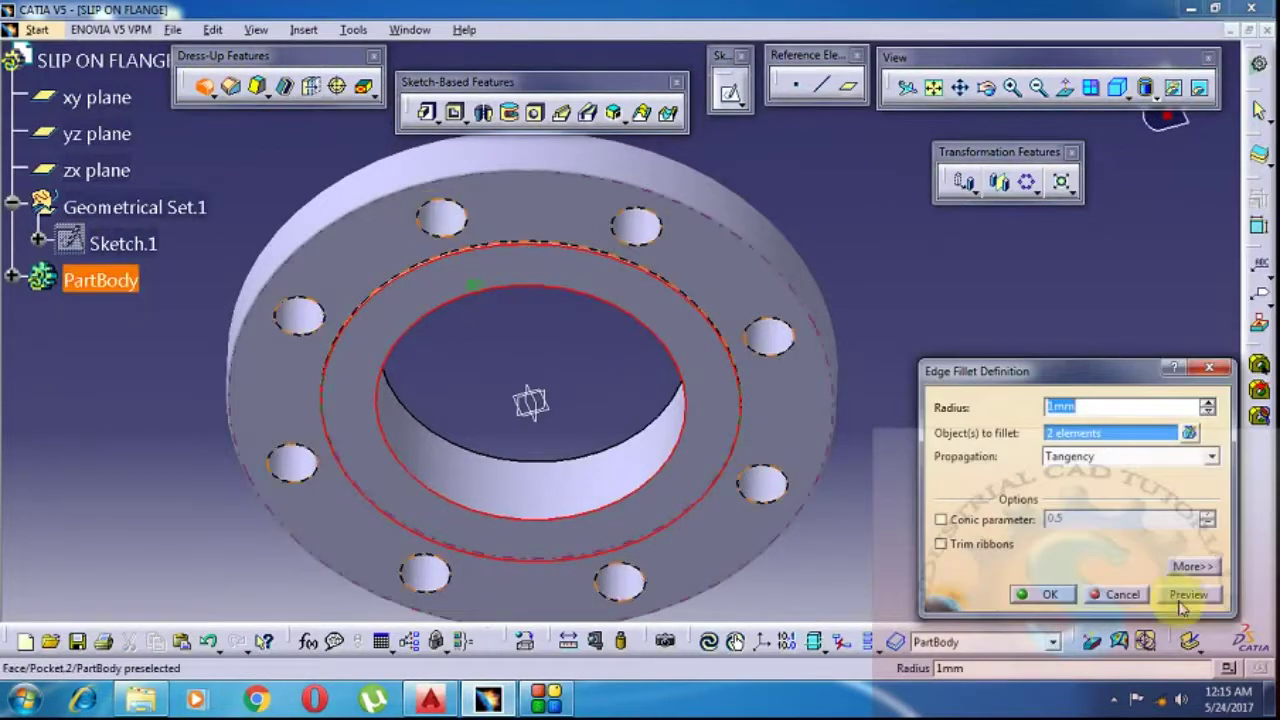
{"action": "left_click", "coordinate": [1046, 597]}
- Fillet the edges of the flange's hub-side face with a 1 mm radius, selecting the whole face
{"action": "middle_click_drag", "start_coordinate": [886, 543], "coordinate": [676, 410]}
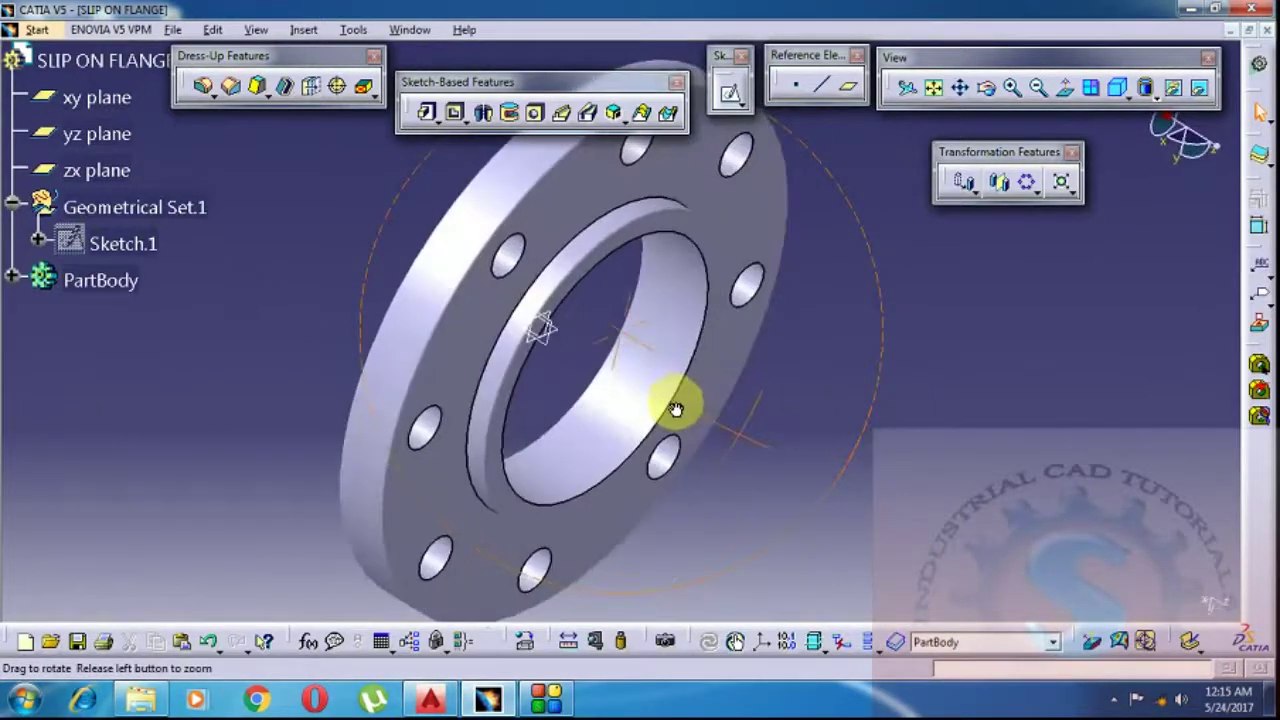
{"action": "left_click", "coordinate": [513, 332]}
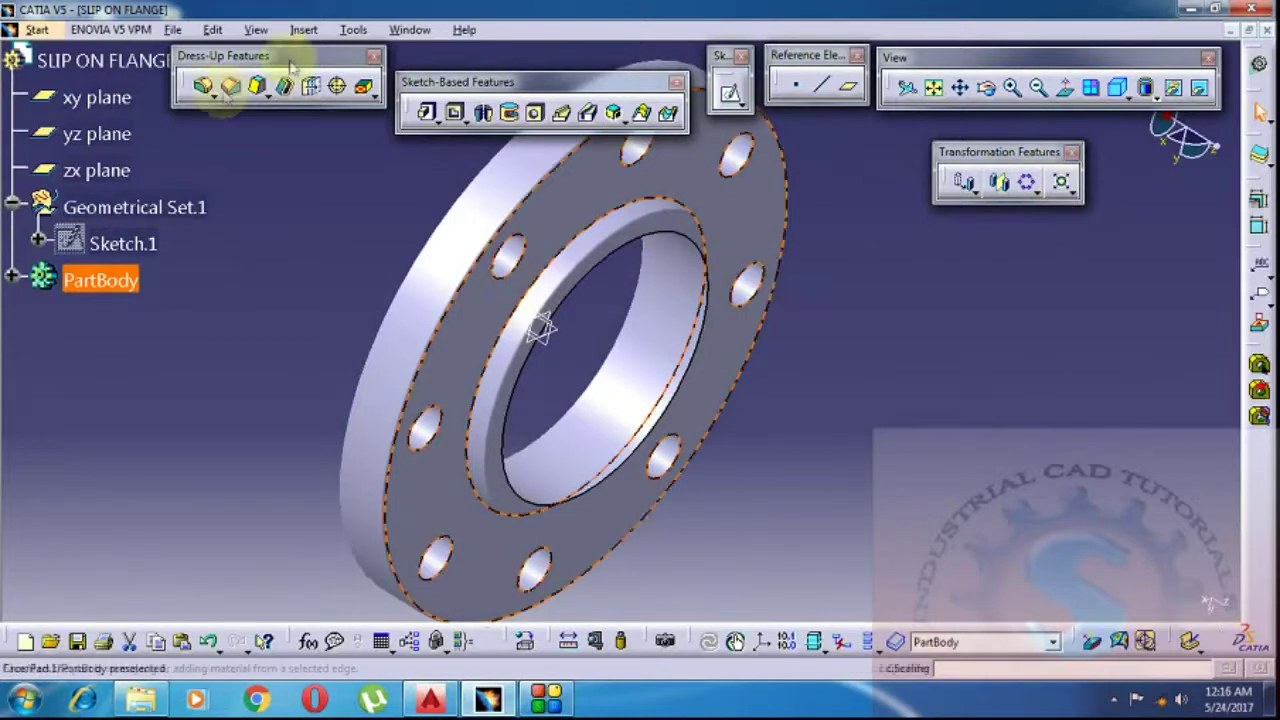
{"action": "left_click", "coordinate": [204, 86]}
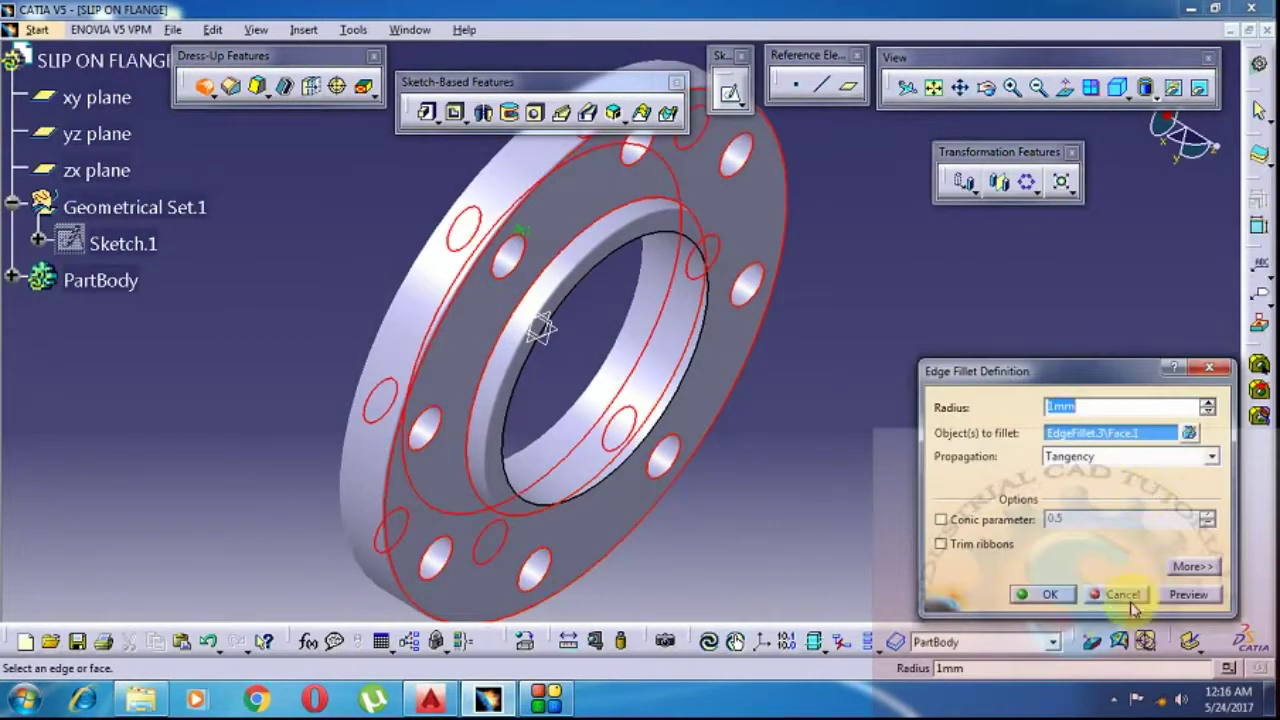
{"action": "left_click", "coordinate": [1199, 600]}
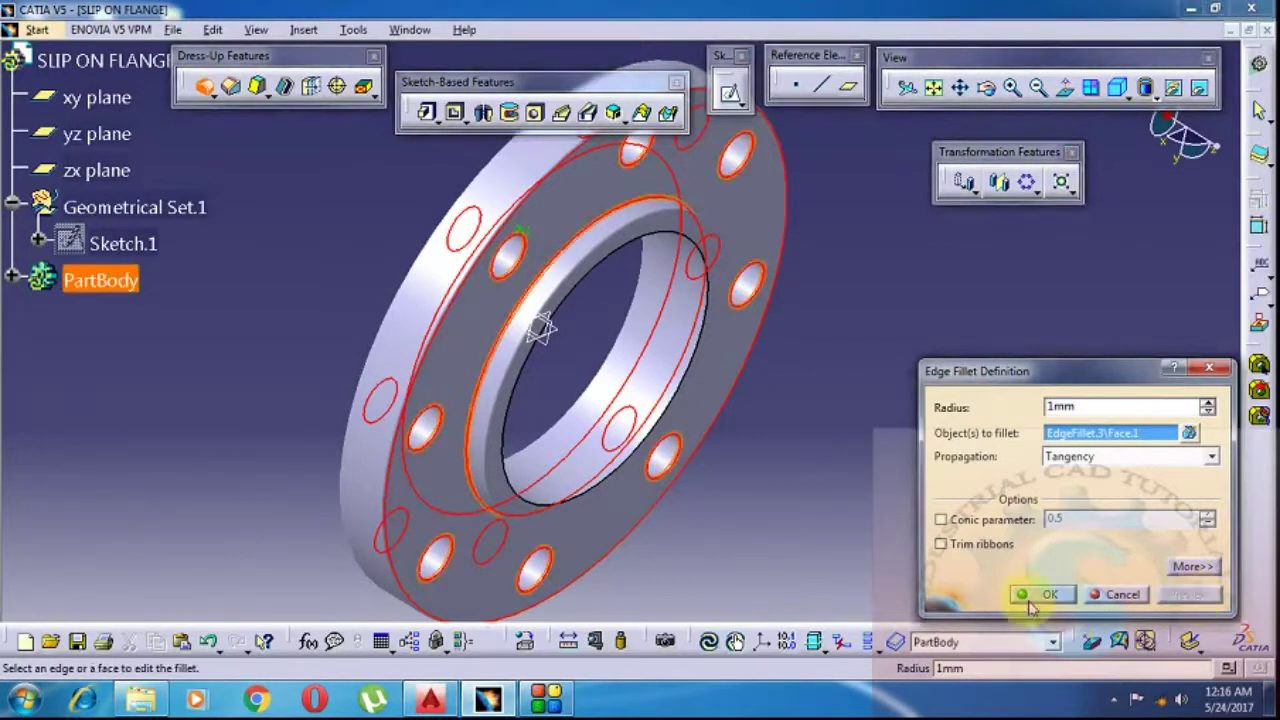
{"action": "left_click", "coordinate": [1022, 596]}
{"action": "middle_click_drag", "start_coordinate": [820, 517], "coordinate": [796, 420]}
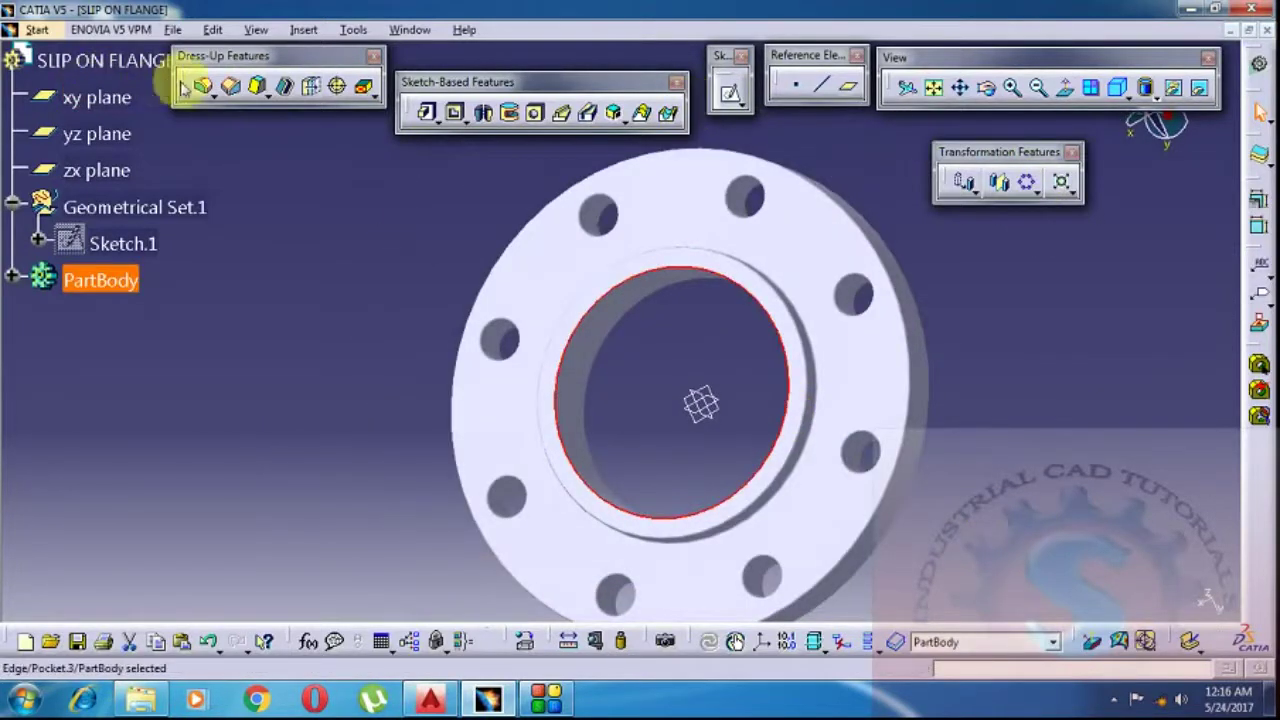
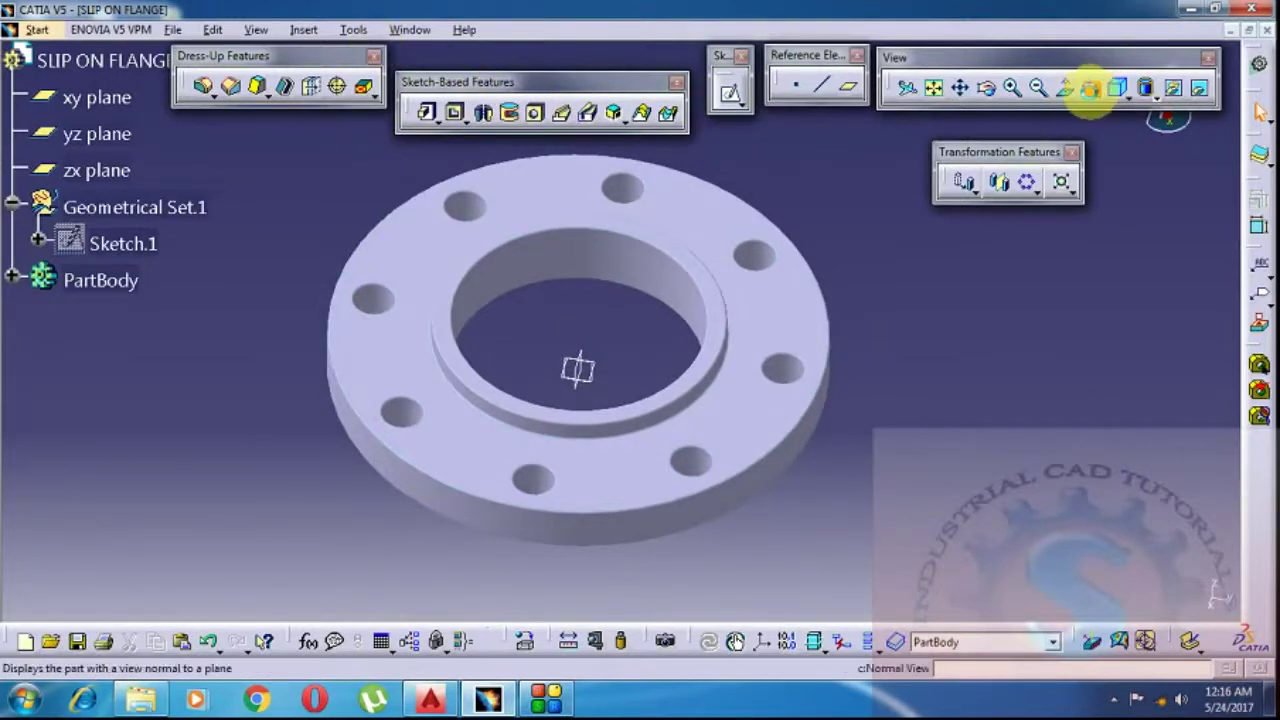
- Split the display into four views, reposition the flange in the side and top views, and tilt it in the fourth view
{"action": "left_click", "coordinate": [1092, 88]}
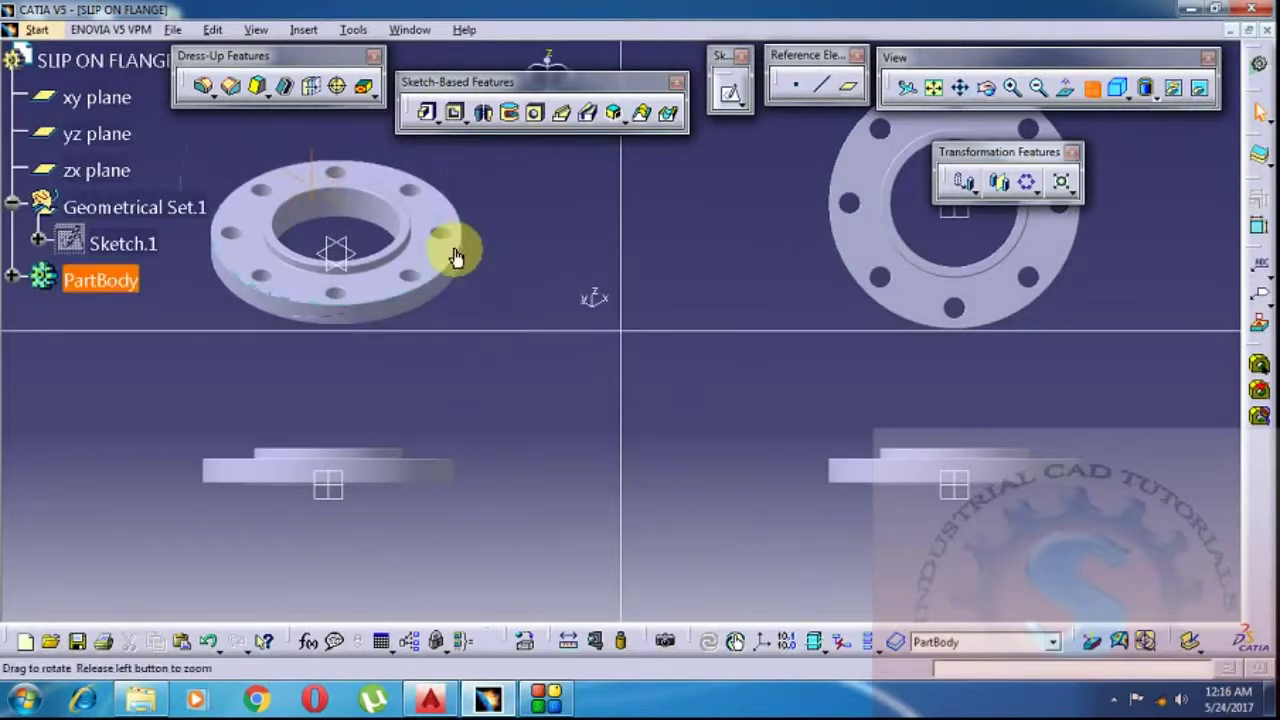
{"action": "left_click", "coordinate": [443, 414]}
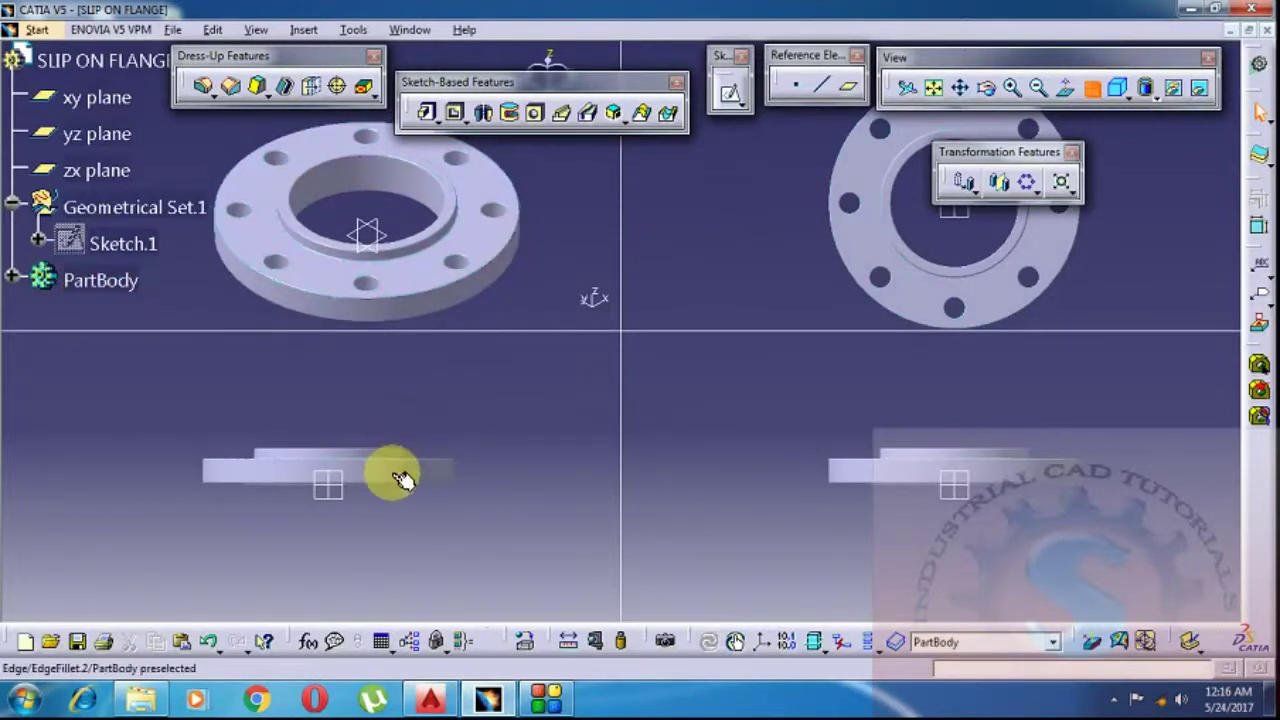
{"action": "left_click", "coordinate": [400, 479]}
{"action": "middle_click_drag", "start_coordinate": [400, 479], "coordinate": [413, 493]}
{"action": "left_click", "coordinate": [537, 503]}
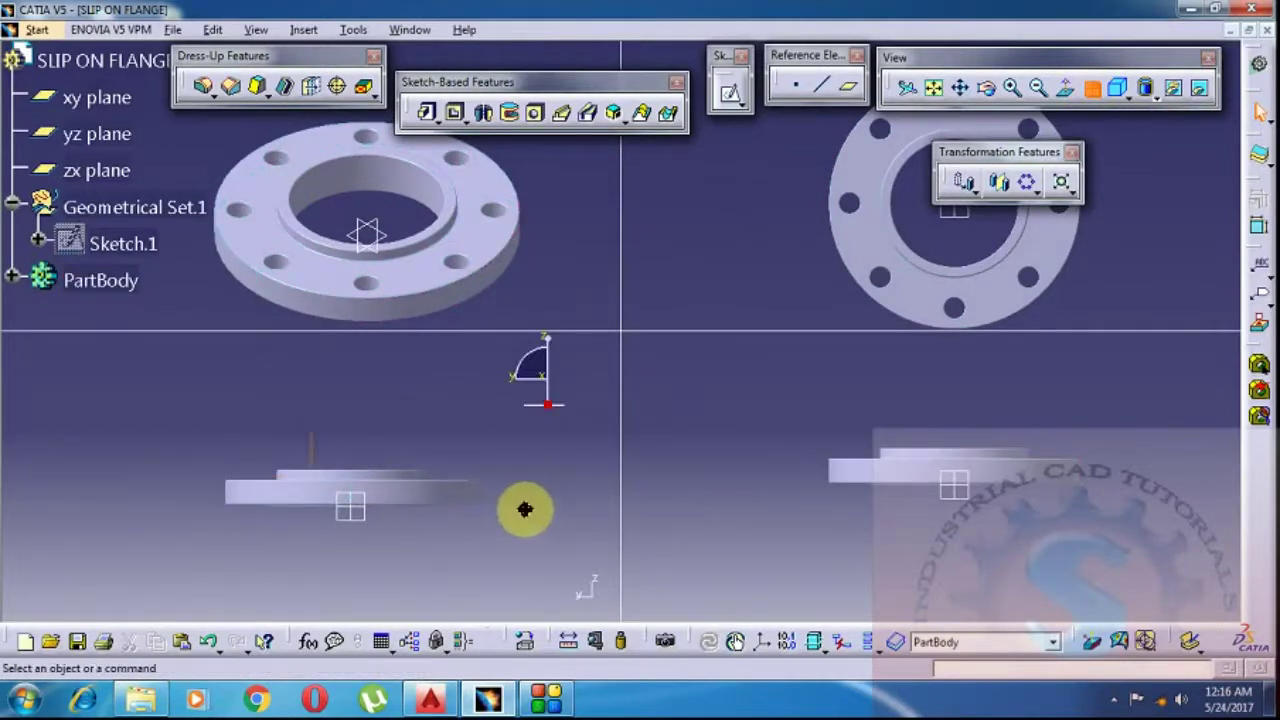
{"action": "middle_click_drag", "start_coordinate": [520, 508], "coordinate": [531, 503]}
{"action": "middle_click_drag", "start_coordinate": [1020, 497], "coordinate": [996, 593]}
{"action": "middle_click_drag", "start_coordinate": [1107, 210], "coordinate": [1086, 236]}
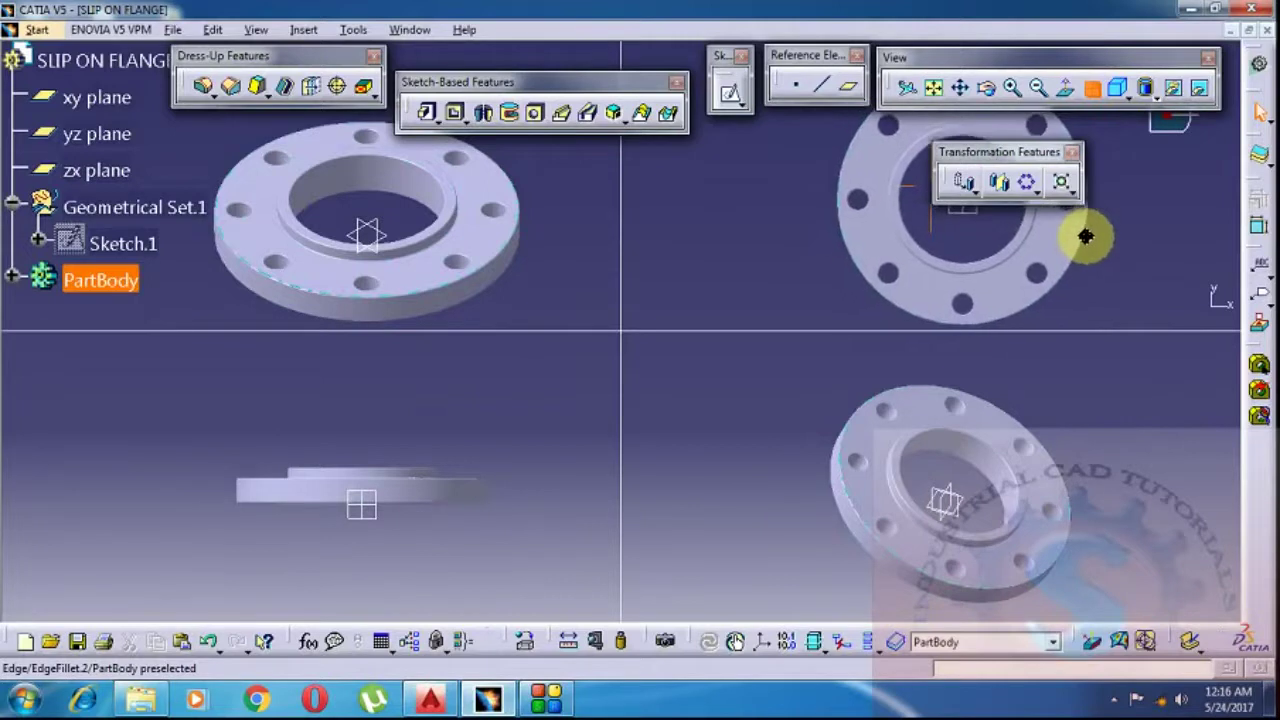
- Dock the Sketch-Based Features, Sketcher, Dress-Up Features, Reference Elements, View and Transformation Features toolbars in one row beneath the menu bar
{"action": "left_click_drag", "start_coordinate": [1001, 158], "coordinate": [1178, 150]}
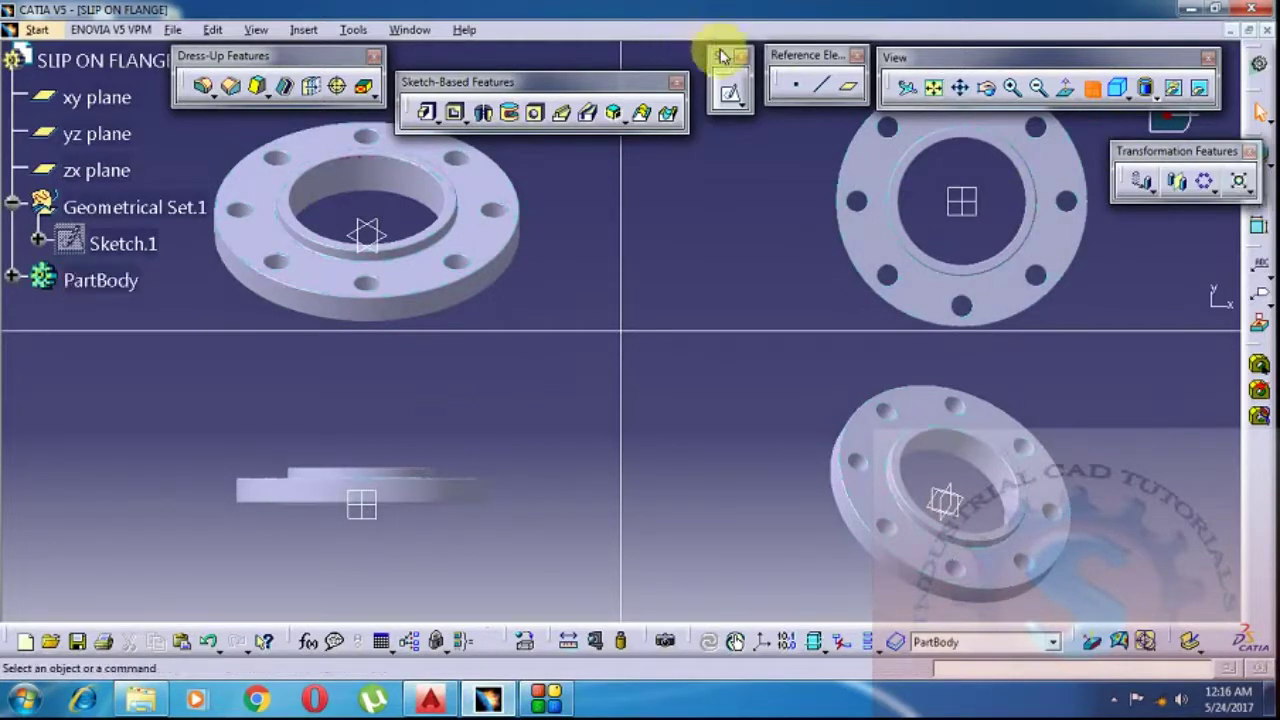
{"action": "left_click_drag", "start_coordinate": [700, 45], "coordinate": [712, 52]}
{"action": "left_click_drag", "start_coordinate": [640, 88], "coordinate": [652, 55]}
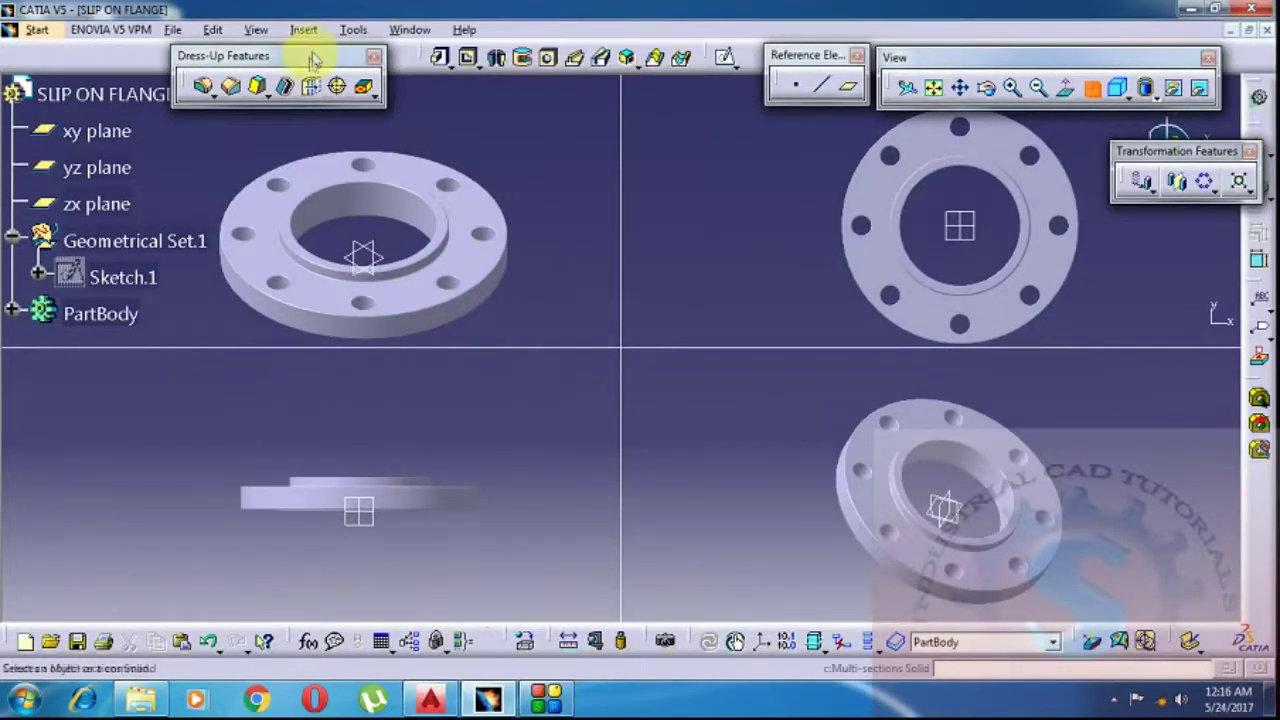
{"action": "left_click_drag", "start_coordinate": [310, 50], "coordinate": [308, 36]}
{"action": "left_click_drag", "start_coordinate": [808, 56], "coordinate": [82, 54]}
{"action": "left_click_drag", "start_coordinate": [943, 57], "coordinate": [880, 62]}
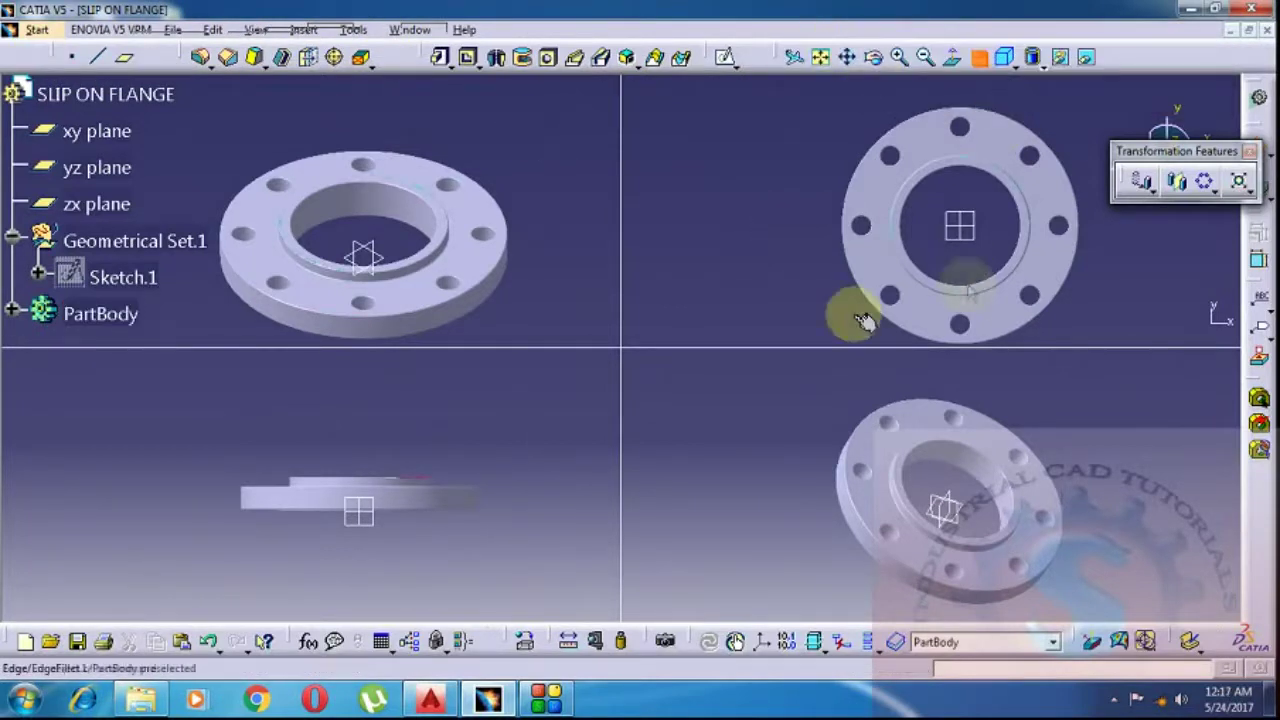
{"action": "left_click", "coordinate": [491, 249]}
{"action": "middle_click_drag", "start_coordinate": [491, 249], "coordinate": [515, 190]}
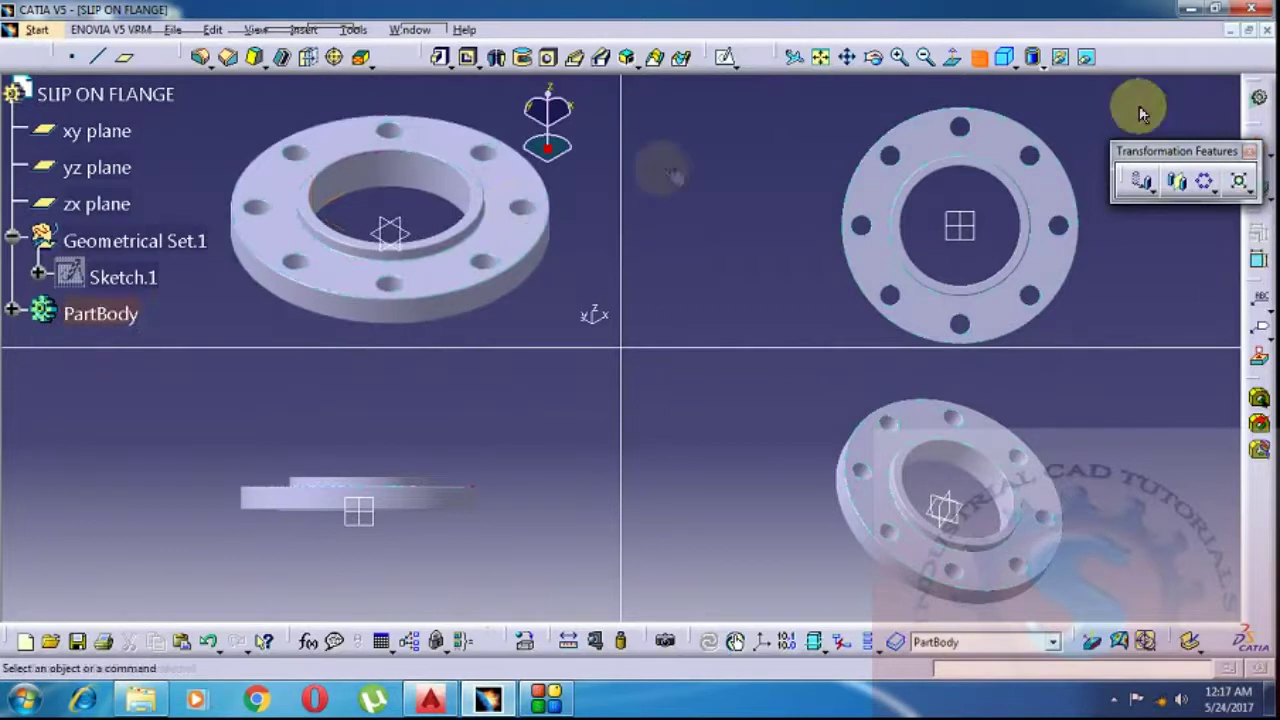
{"action": "left_click_drag", "start_coordinate": [1134, 150], "coordinate": [1160, 55]}
- Enlarge and centre the flange in the top, side and tilted views of the four-view layout
{"action": "middle_click_drag", "start_coordinate": [997, 204], "coordinate": [983, 226]}
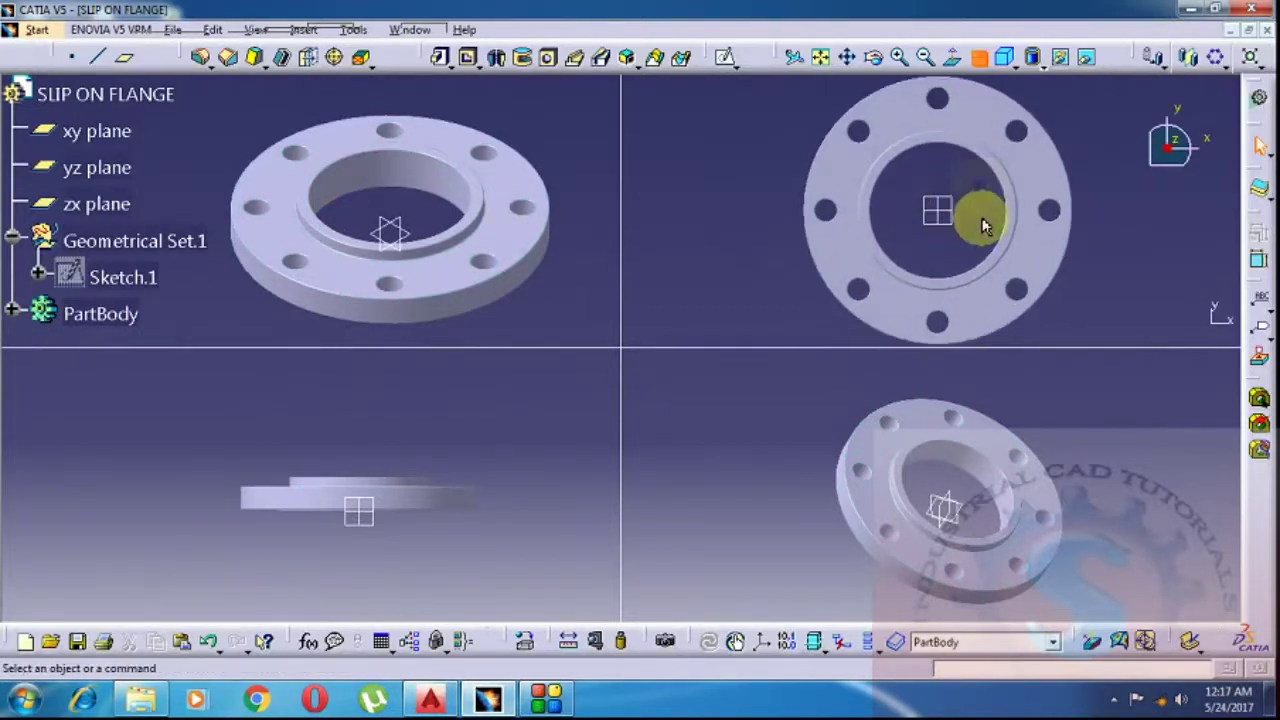
{"action": "mouse_move", "coordinate": [870, 475]}
{"action": "middle_mouse_down"}
{"action": "mouse_move", "coordinate": [846, 471]}
{"action": "mouse_move", "coordinate": [869, 471]}
{"action": "middle_mouse_up"}
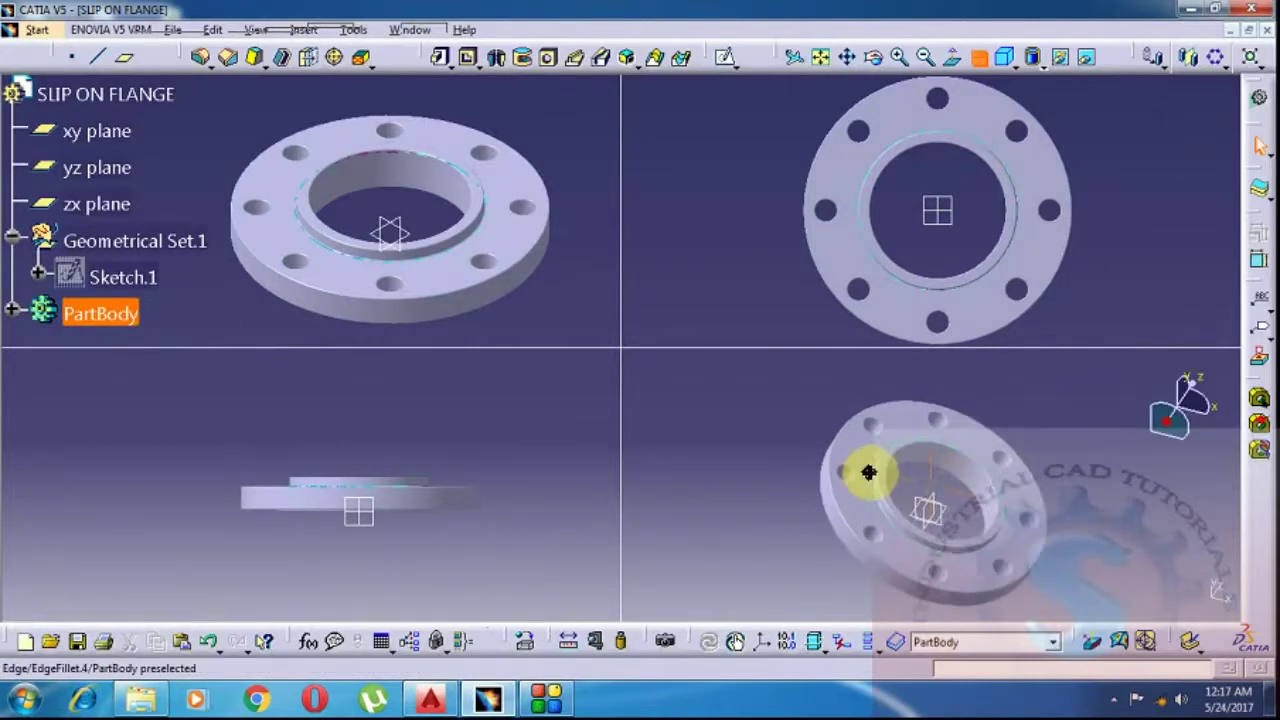
{"action": "mouse_move", "coordinate": [1013, 482]}
{"action": "middle_mouse_down"}
{"action": "mouse_move", "coordinate": [1006, 457]}
{"action": "mouse_move", "coordinate": [1006, 486]}
{"action": "mouse_move", "coordinate": [1014, 474]}
{"action": "middle_mouse_up"}
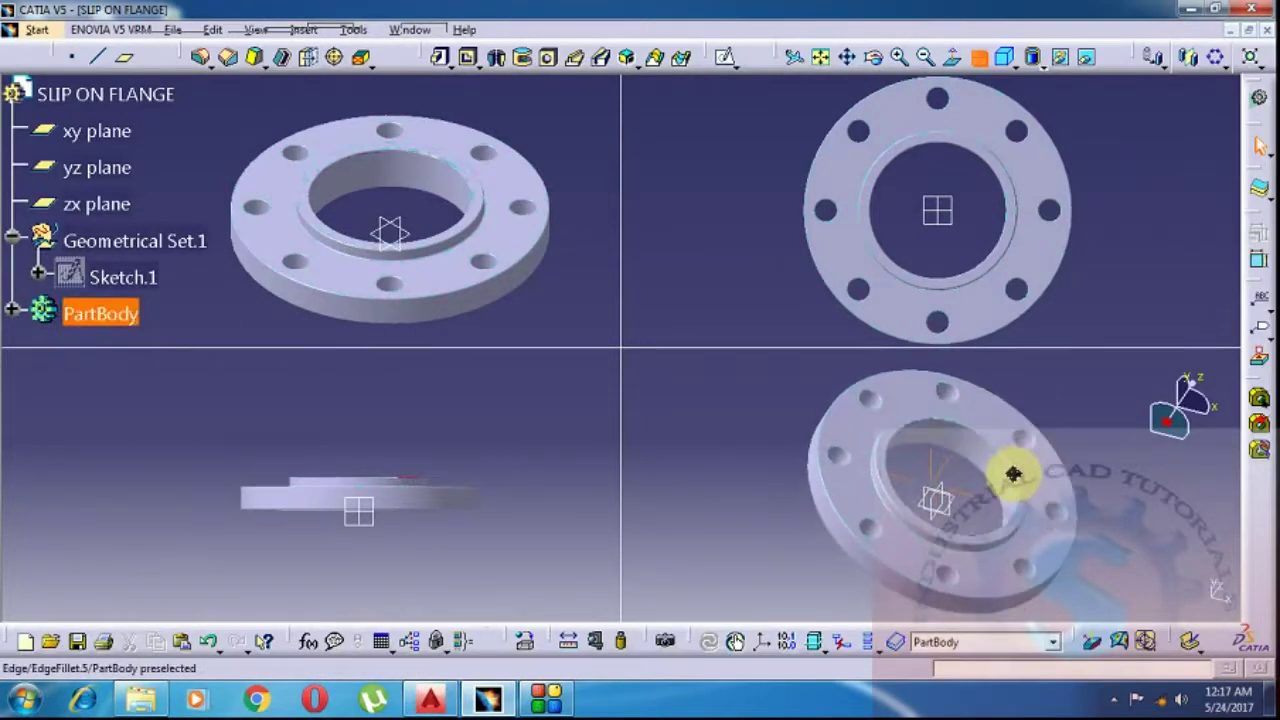
{"action": "middle_click_drag", "start_coordinate": [483, 527], "coordinate": [515, 458]}
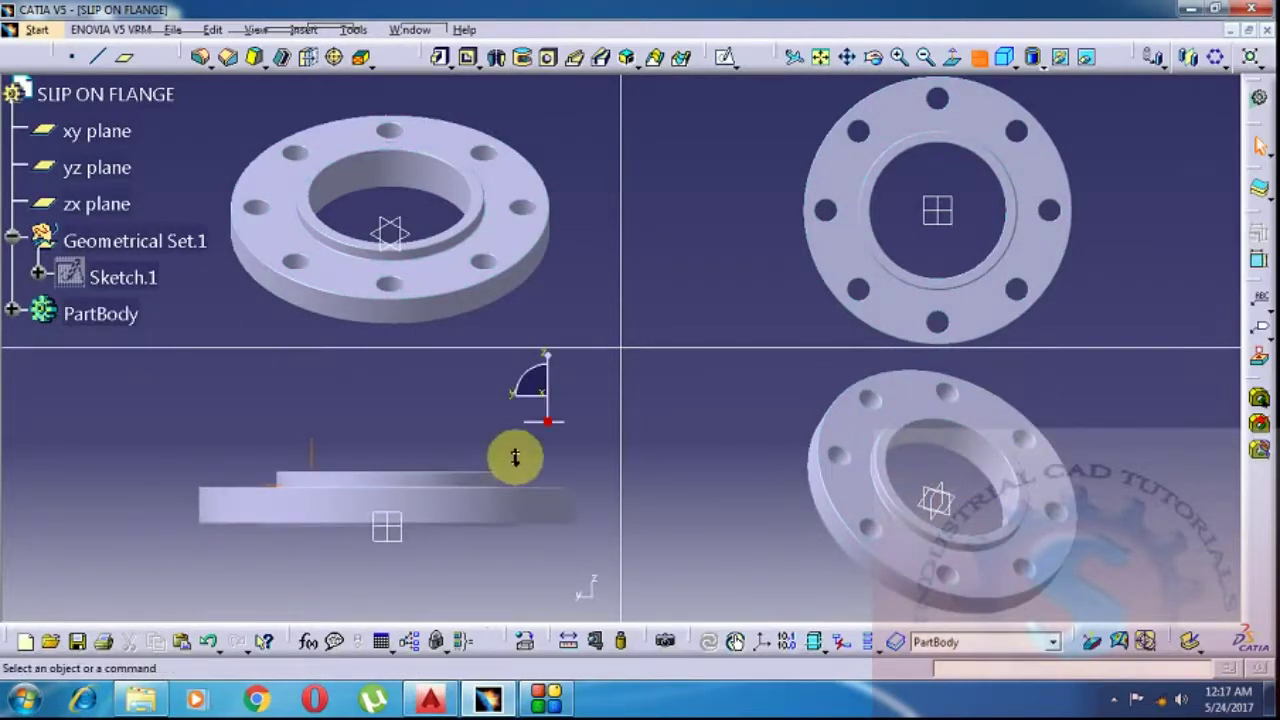
{"action": "mouse_move", "coordinate": [766, 537]}
{"action": "middle_mouse_down"}
{"action": "mouse_move", "coordinate": [751, 529]}
{"action": "mouse_move", "coordinate": [765, 539]}
{"action": "middle_mouse_up"}
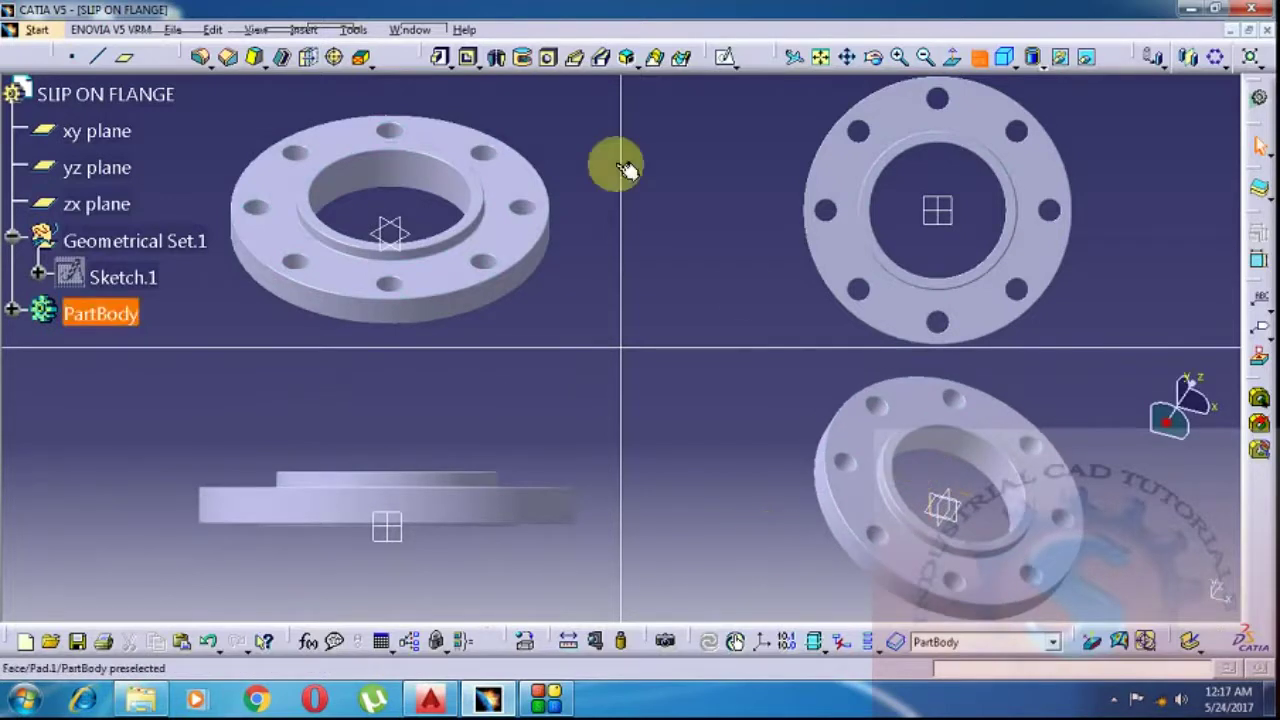